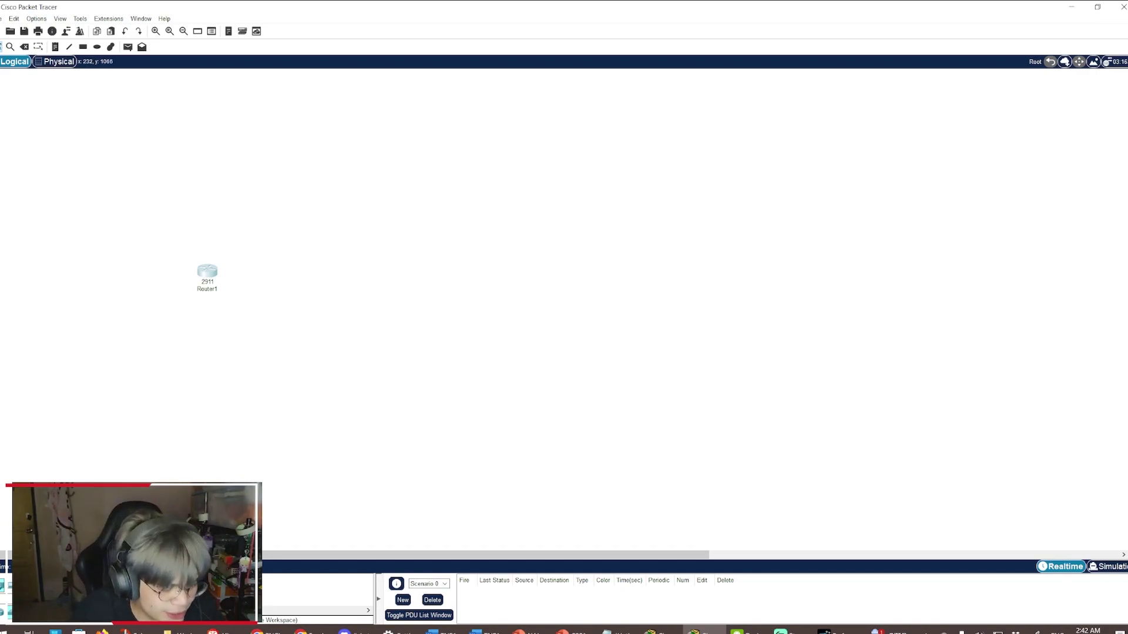
Place a 2960-24TT switch above and to the left of Router1 and name it Switch0
click(160, 210)
click(169, 225)
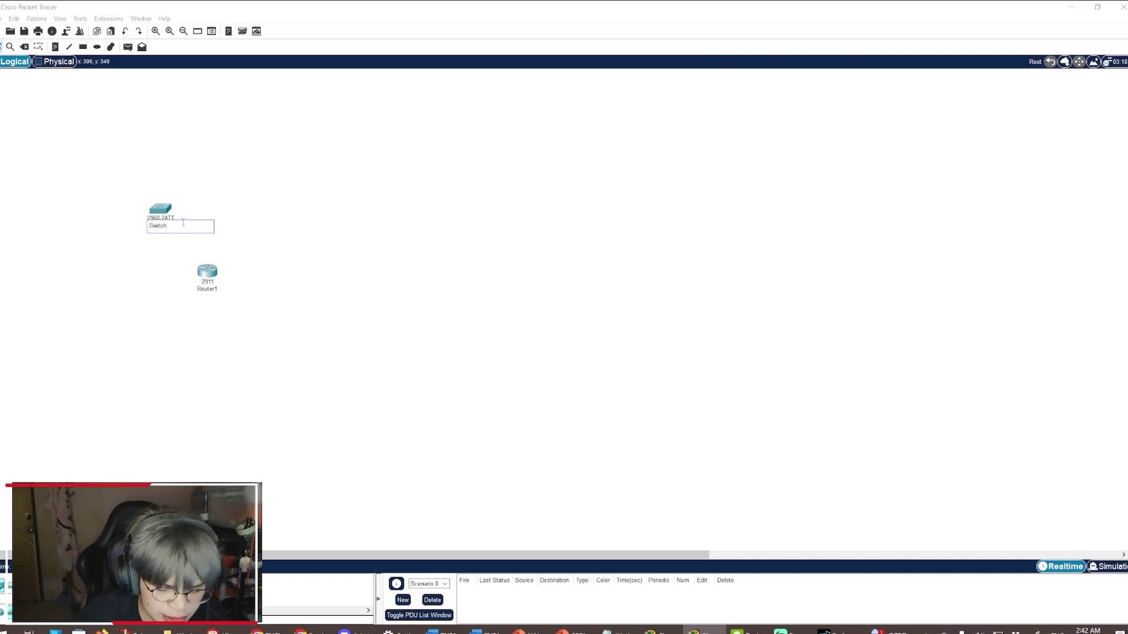
click(303, 282)
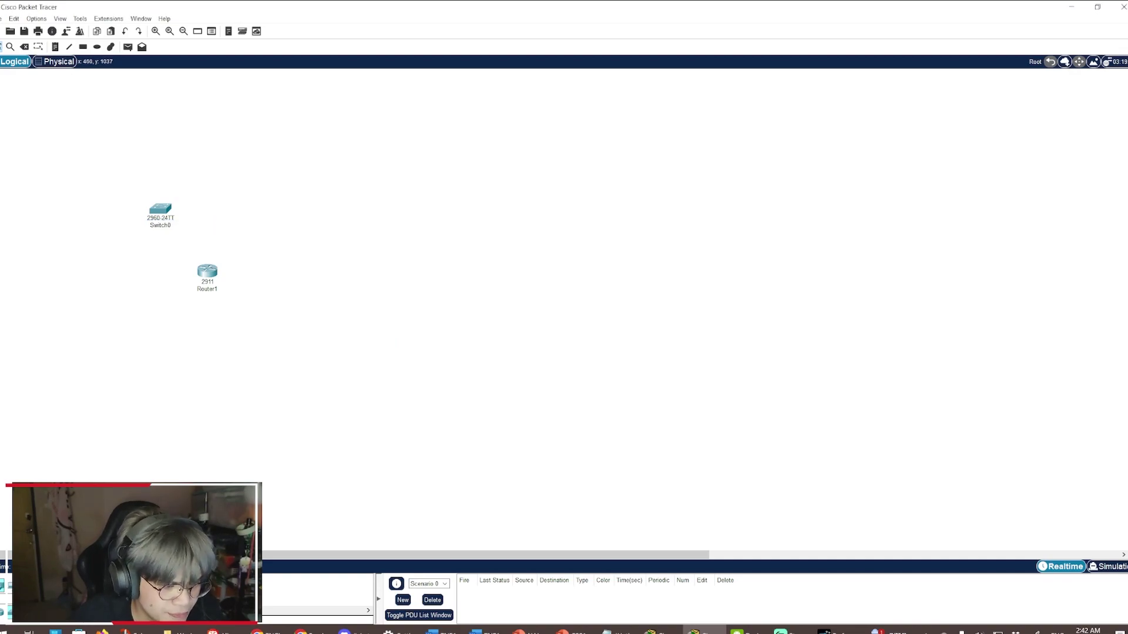
Place a second 2960-24TT switch below and to the right of Router1 and name it Switch1
click(253, 336)
click(262, 352)
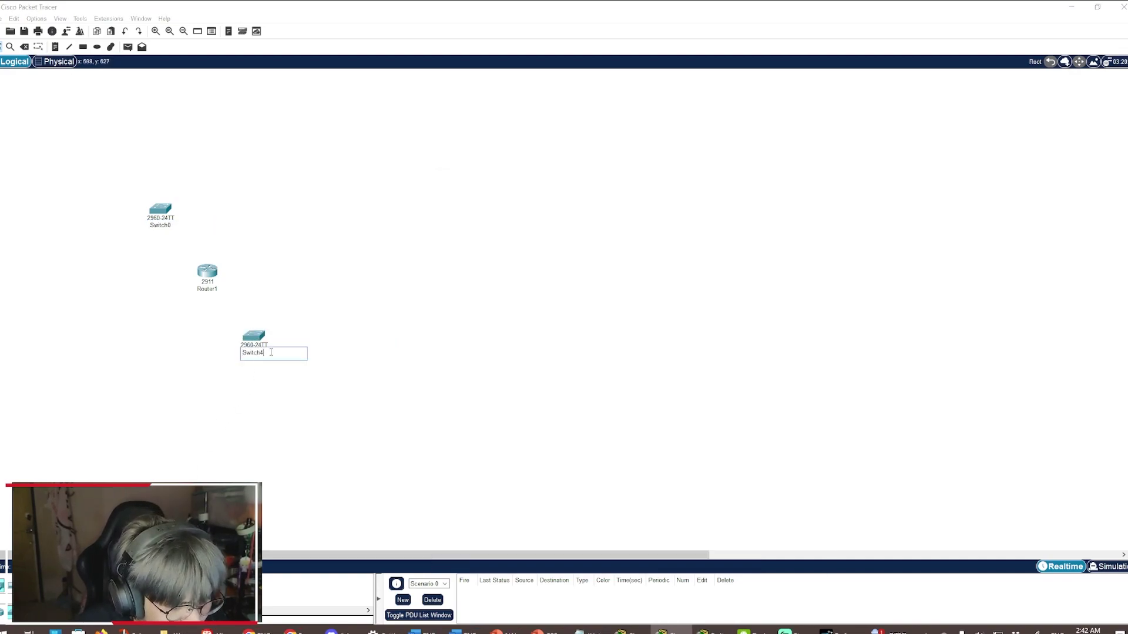
text(1)
click(419, 249)
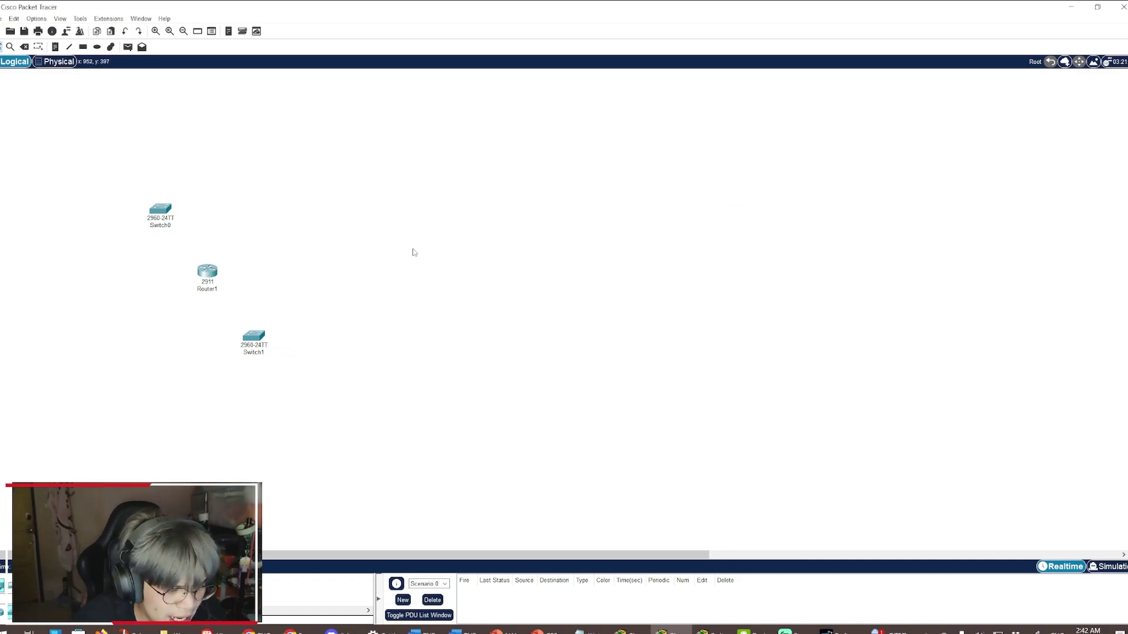
Add a third 2960-24TT switch named Switch2 and arrange the three switches around Router1, with Switch0 directly above it
click(115, 375)
click(120, 391)
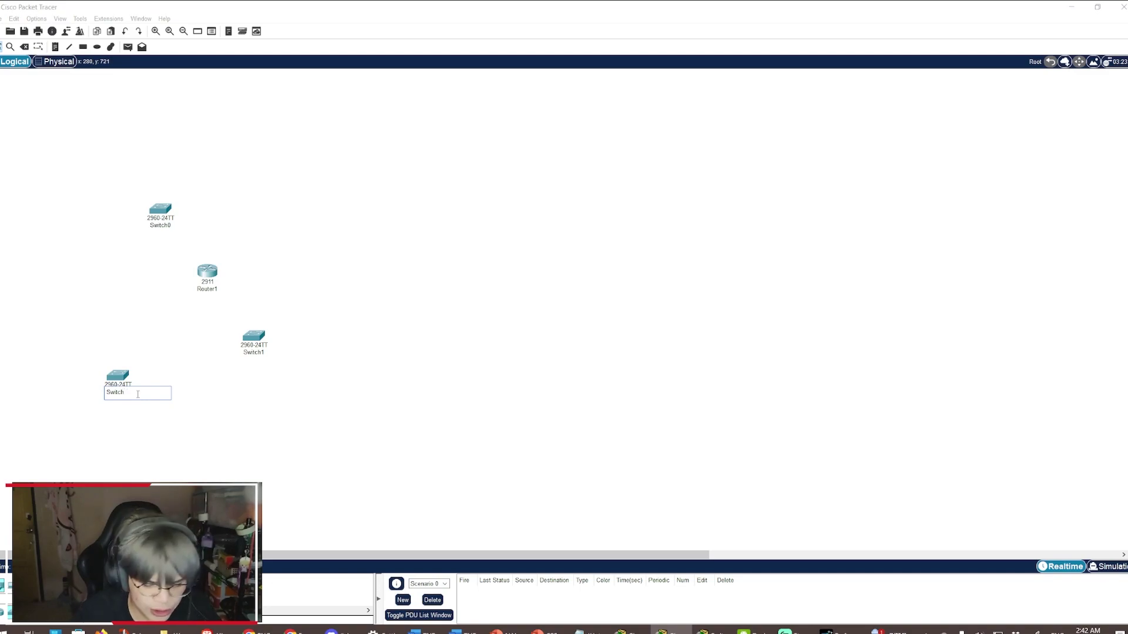
drag(118, 374, 118, 328)
drag(254, 336, 262, 323)
drag(159, 210, 206, 209)
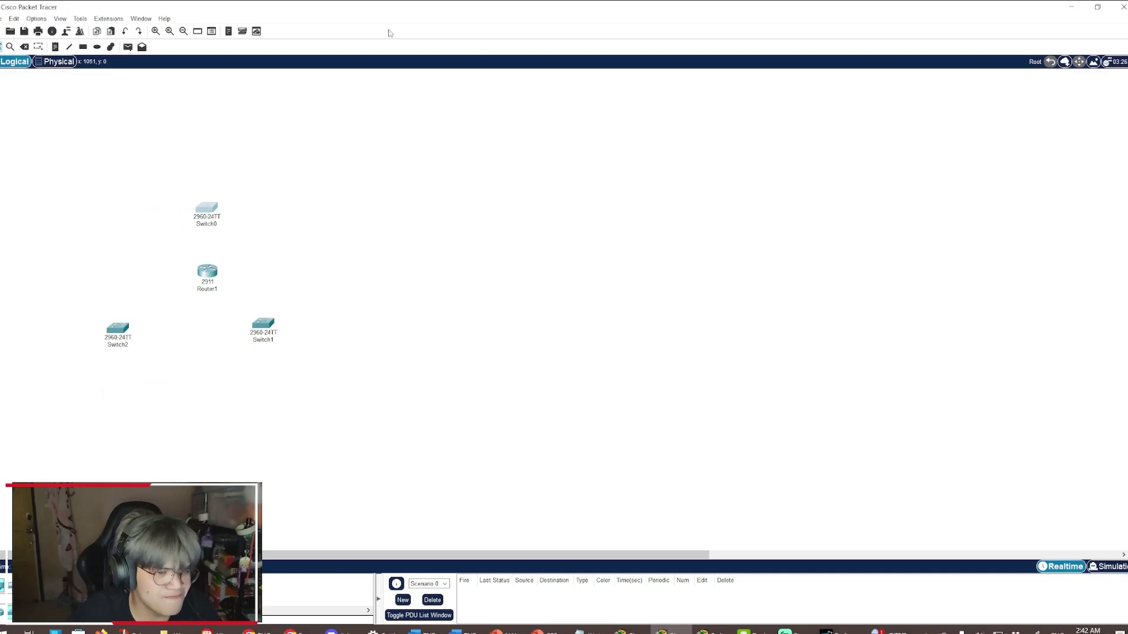
Relabel Switch0 as "Switch0 192.168.0.0" and Switch1 as "Switch1 172.192.0.0"
click(215, 220)
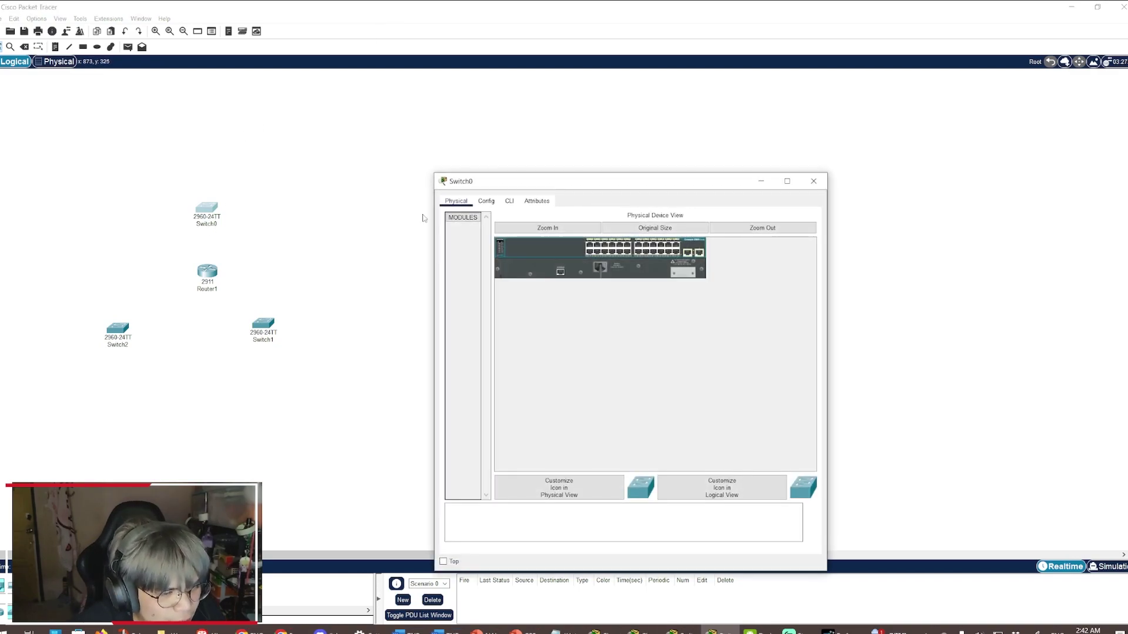
click(814, 182)
click(222, 224)
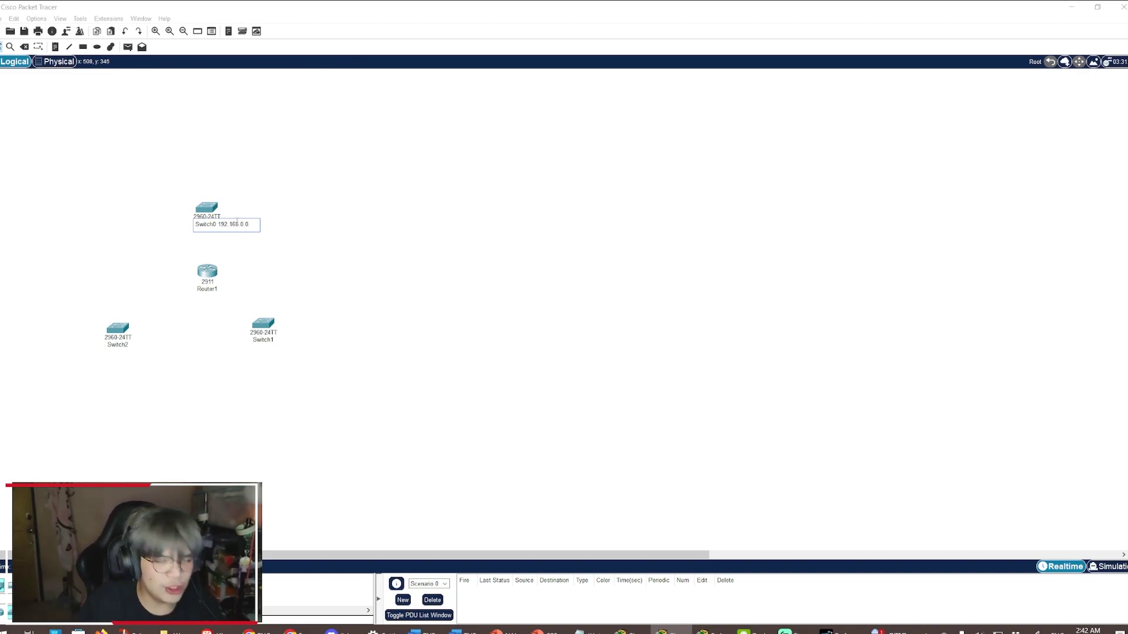
click(275, 340)
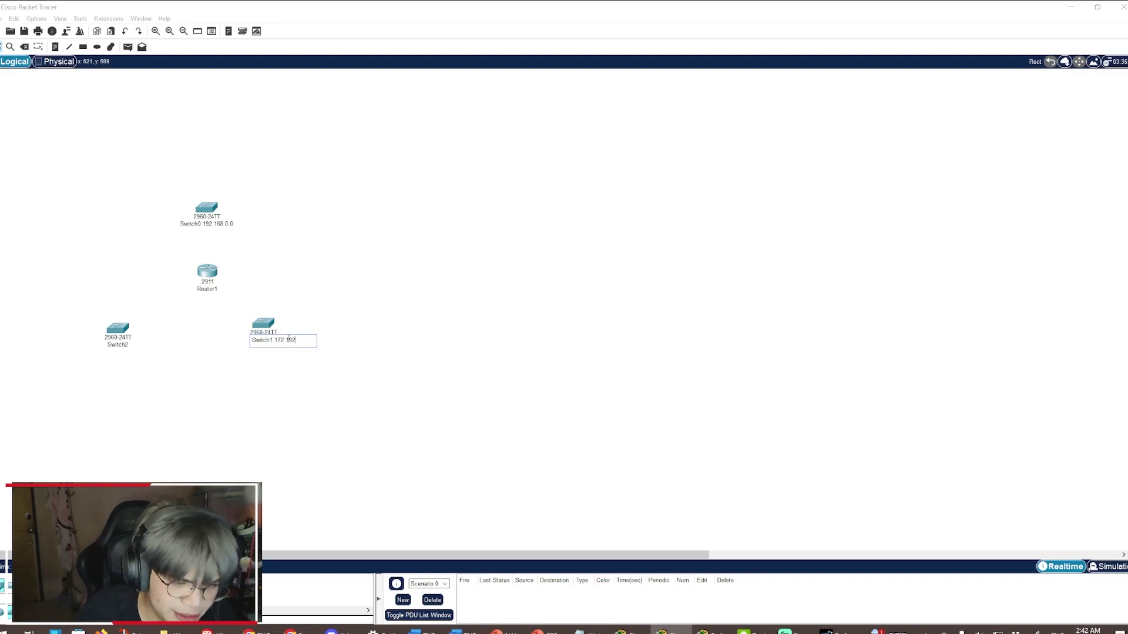
click(367, 185)
Relabel Switch2 as "Switch2 10.10.10.0" and shift it slightly toward Router1
click(123, 345)
text(10)
key(BackSpace)
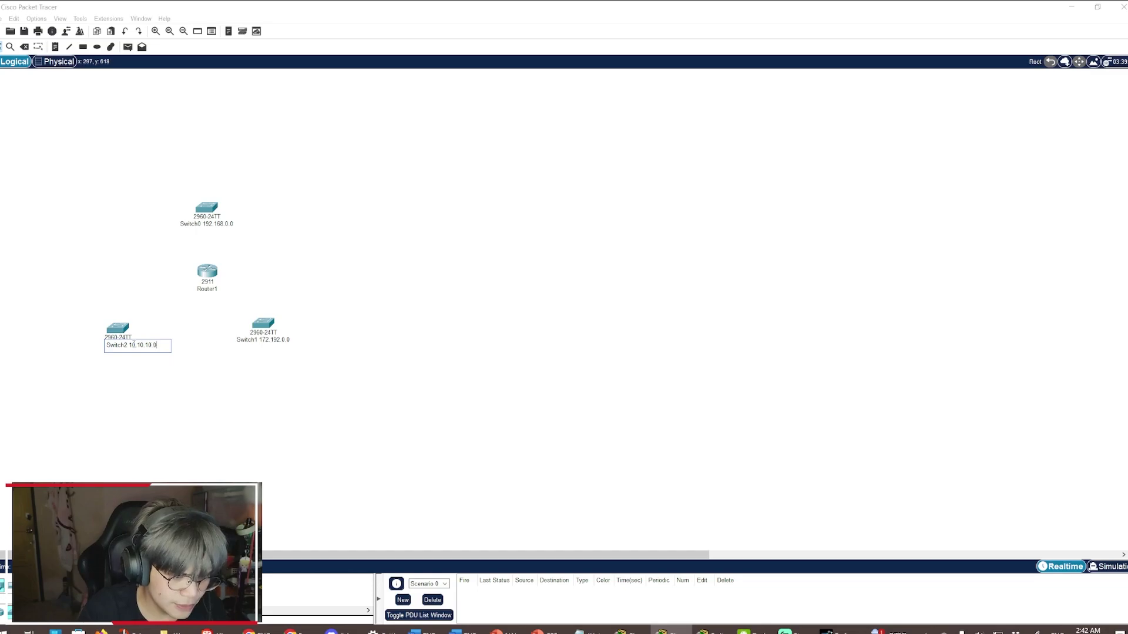
text(.10.10.0)
click(237, 299)
drag(116, 340, 126, 335)
mouse_move(126, 336)
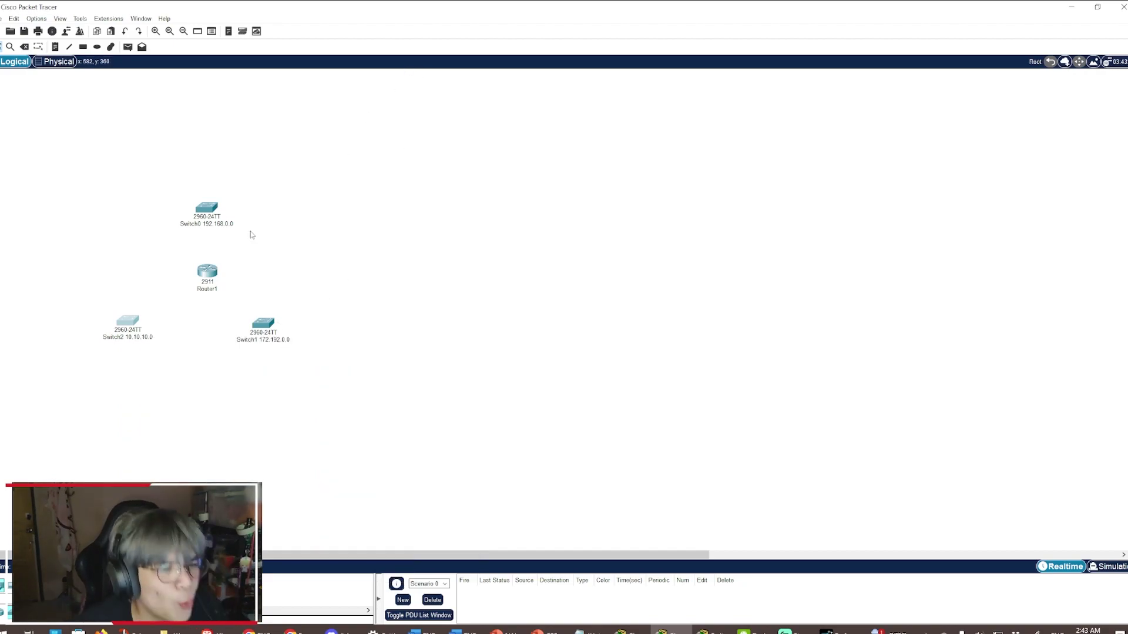
Place a PC above Switch0 and label it "PC0 192.168.0.2"
click(26, 578)
click(144, 583)
click(218, 134)
click(227, 156)
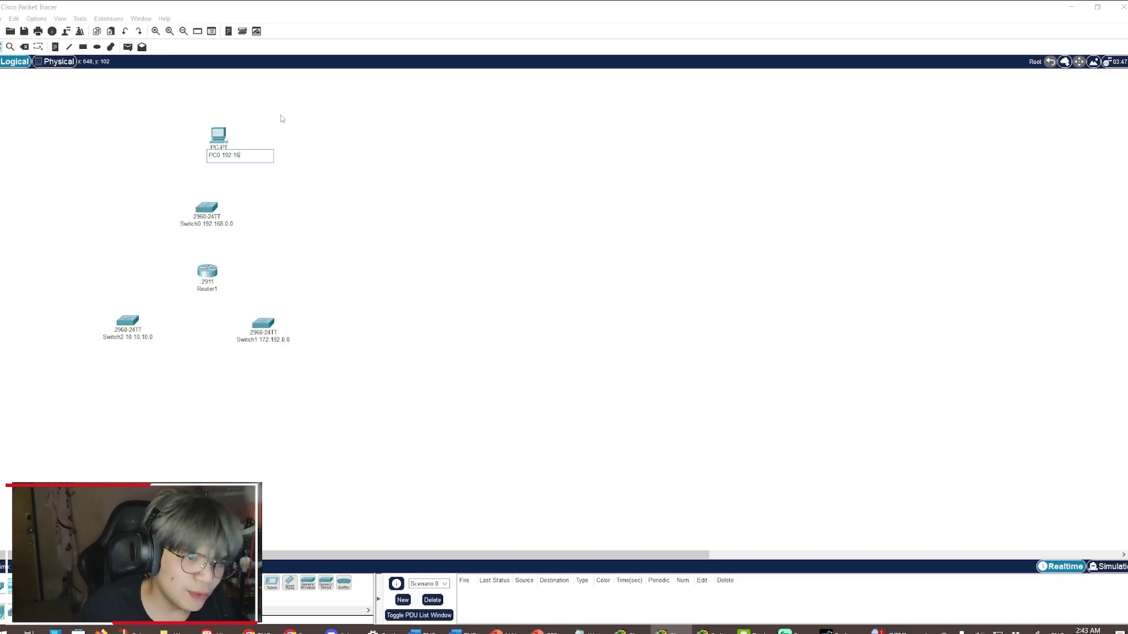
key(BackSpace)
text(2)
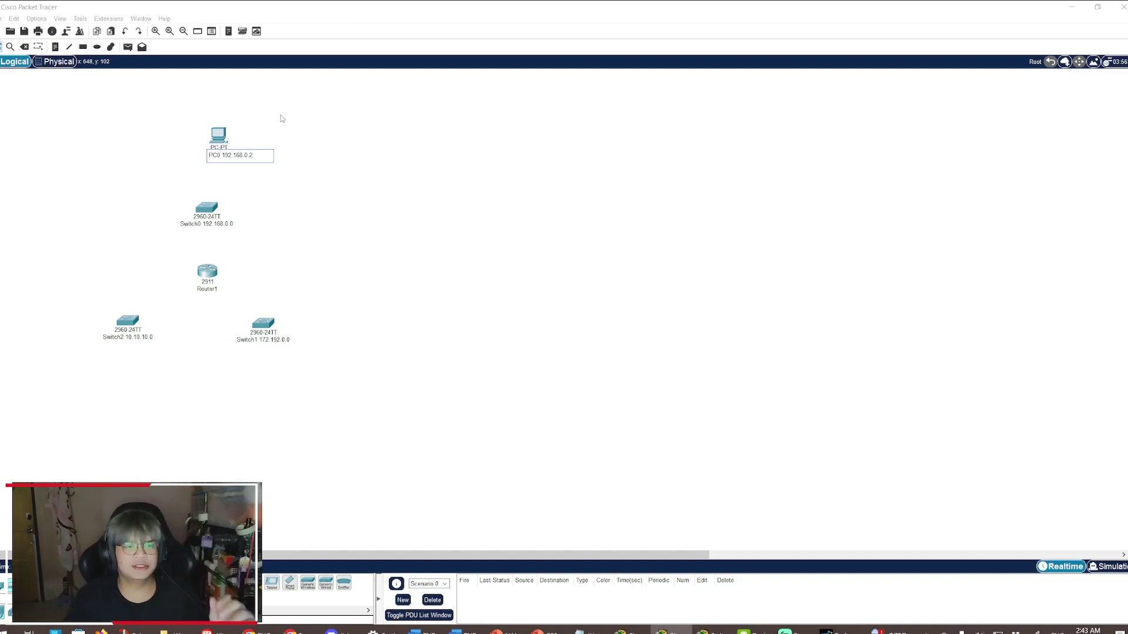
click(280, 119)
Place a PC below Switch1 labelled "PC1 172.192.0.2" and move Switch2 farther away from Router1
click(290, 378)
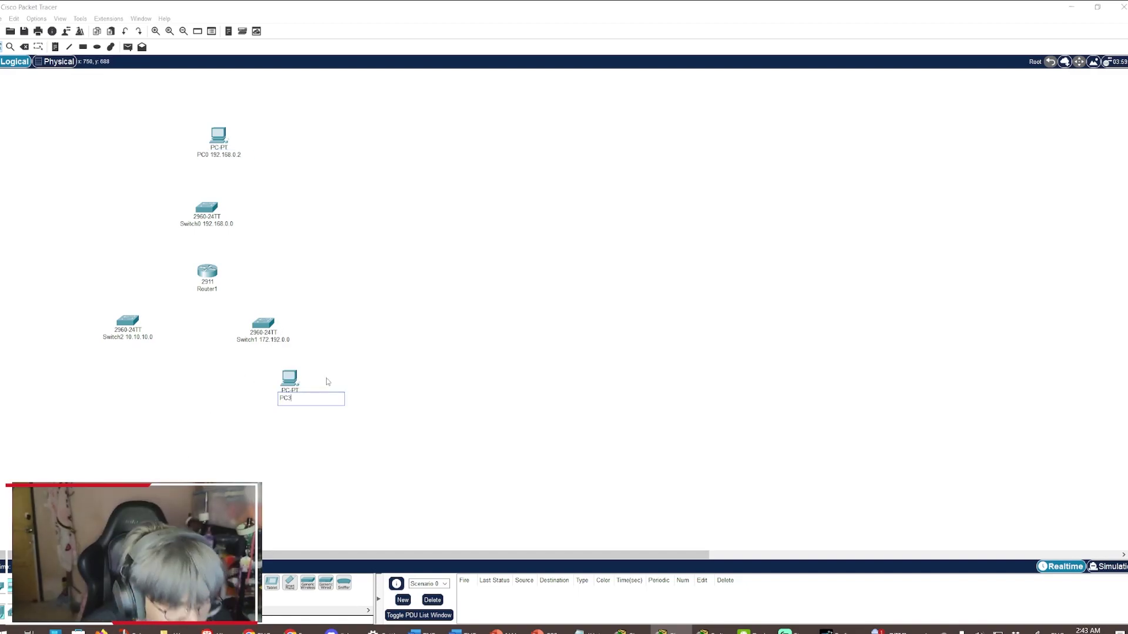
text(1 172.192.0.2)
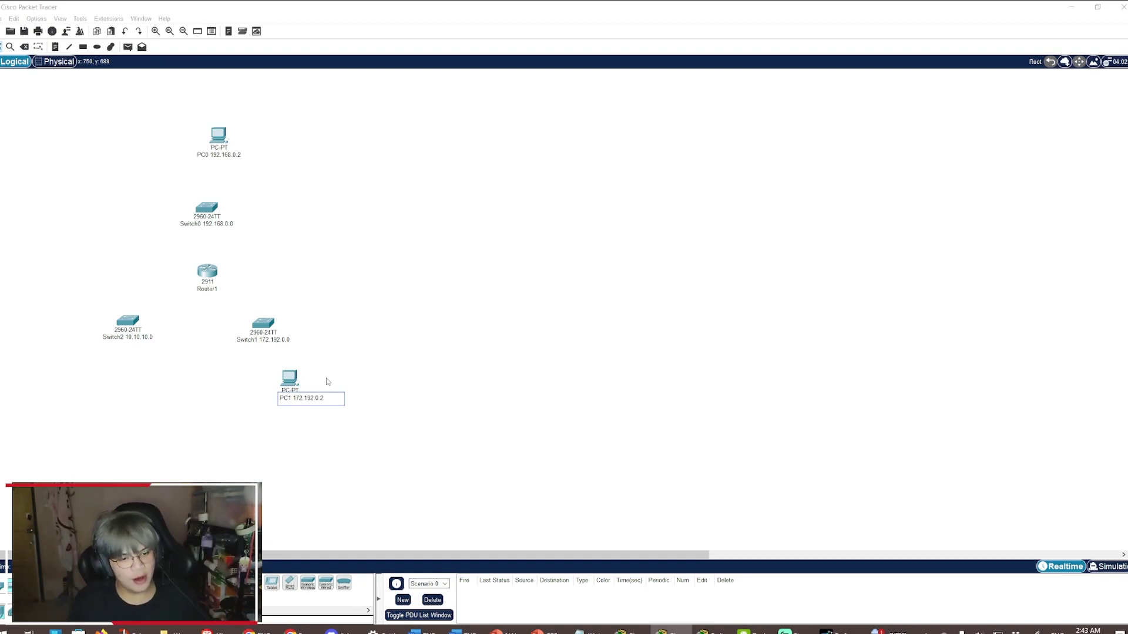
click(383, 343)
drag(132, 322, 69, 327)
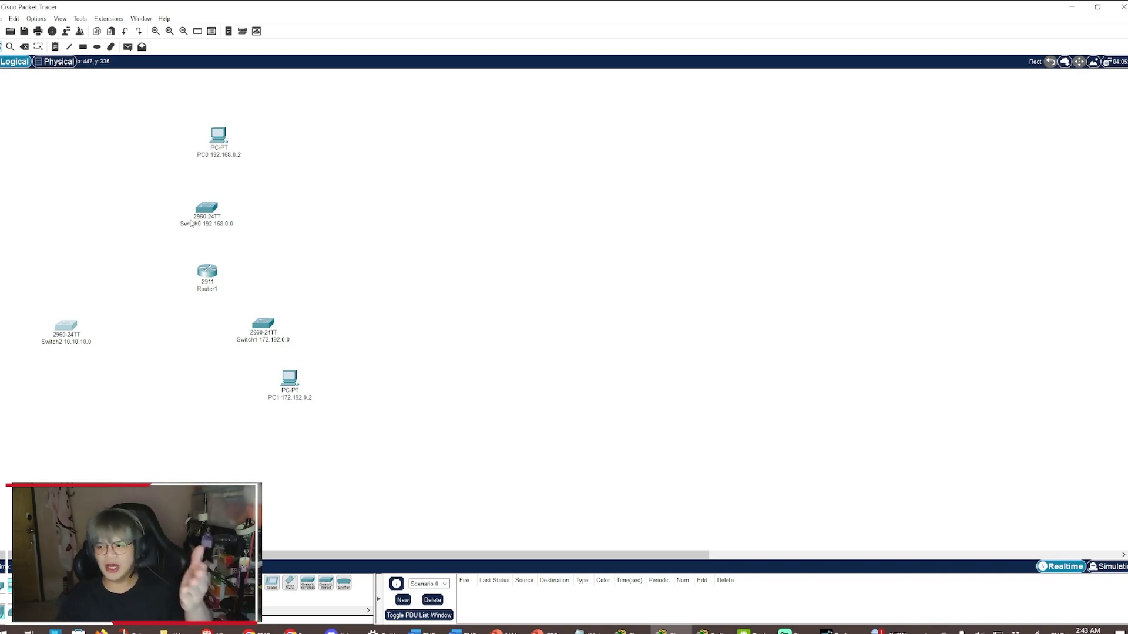
Connect Switch0's FastEthernet0/1 port to Router1's GigabitEthernet0/0 port with a copper cross-over cable
click(52, 586)
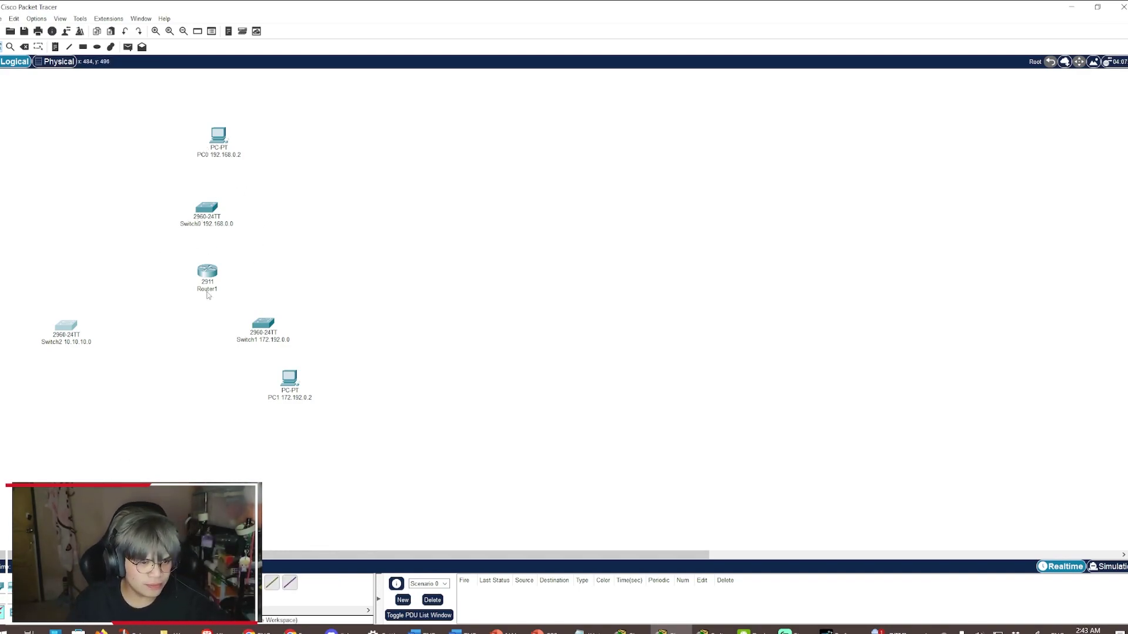
click(207, 209)
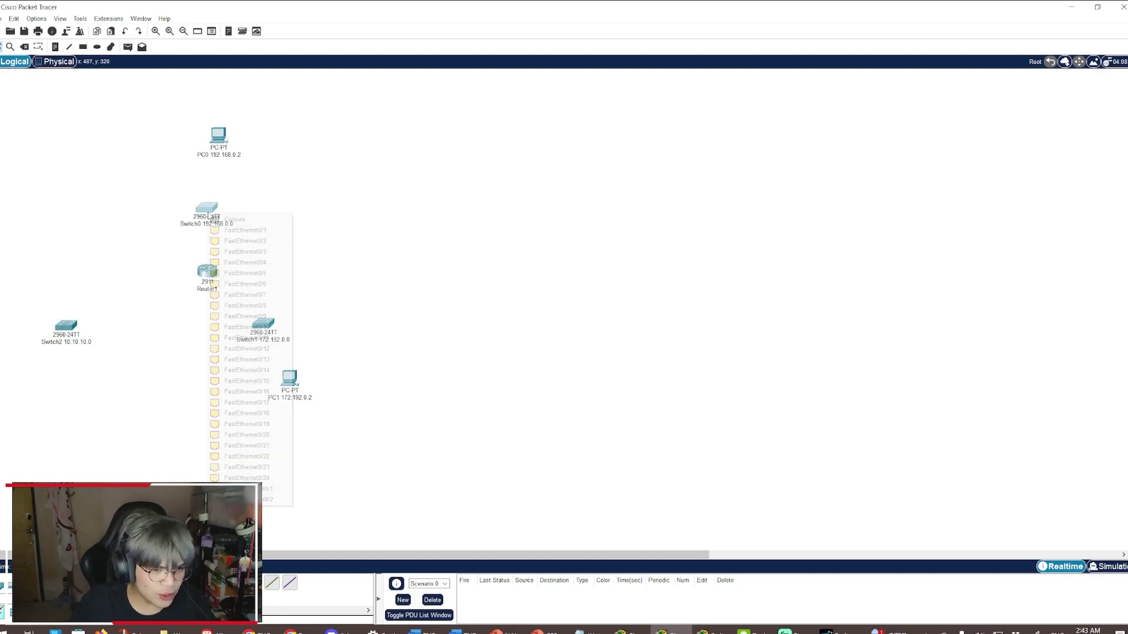
click(239, 230)
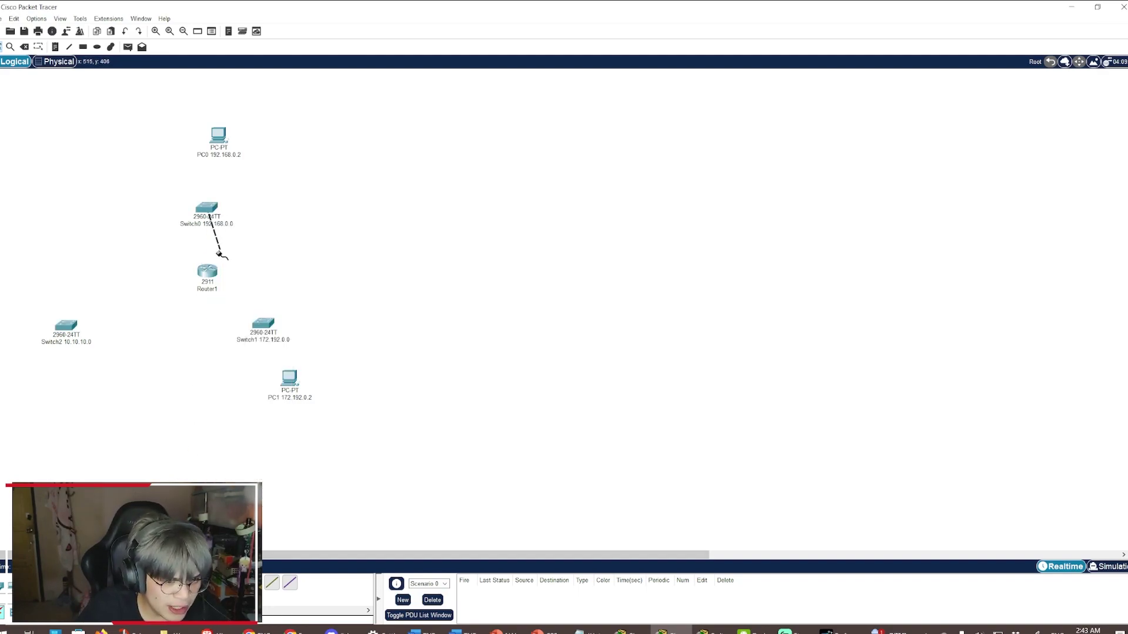
click(209, 272)
click(239, 305)
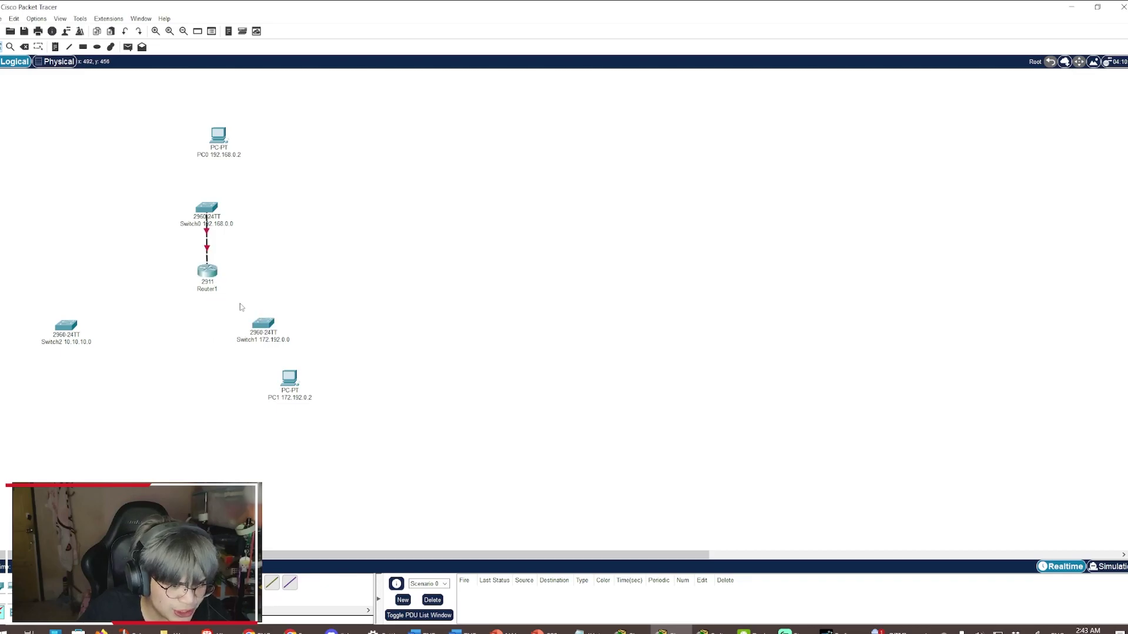
Extend Switch0's label to read "Switch0 192.168.0.0 > router fe/0 192.168.0.1"
click(263, 323)
click(816, 181)
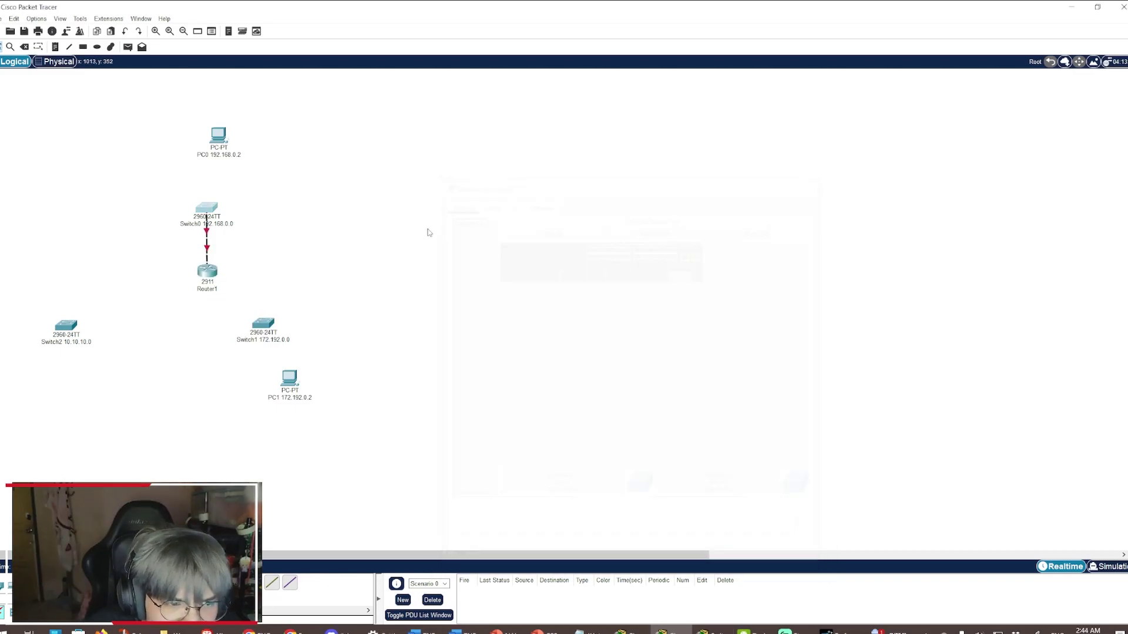
click(229, 229)
key(Return)
text(router fe/0 192.168.1)
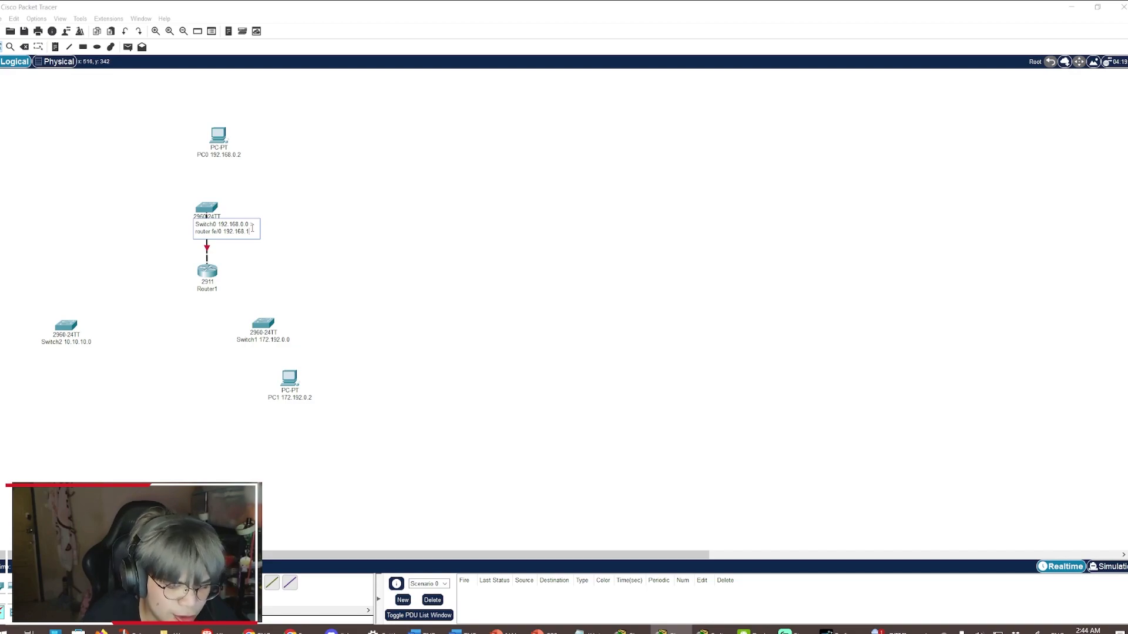
key(BackSpace)
text(0.1)
click(427, 192)
Relabel the router as "Router1 fe/0 192.168.0.1"
click(217, 288)
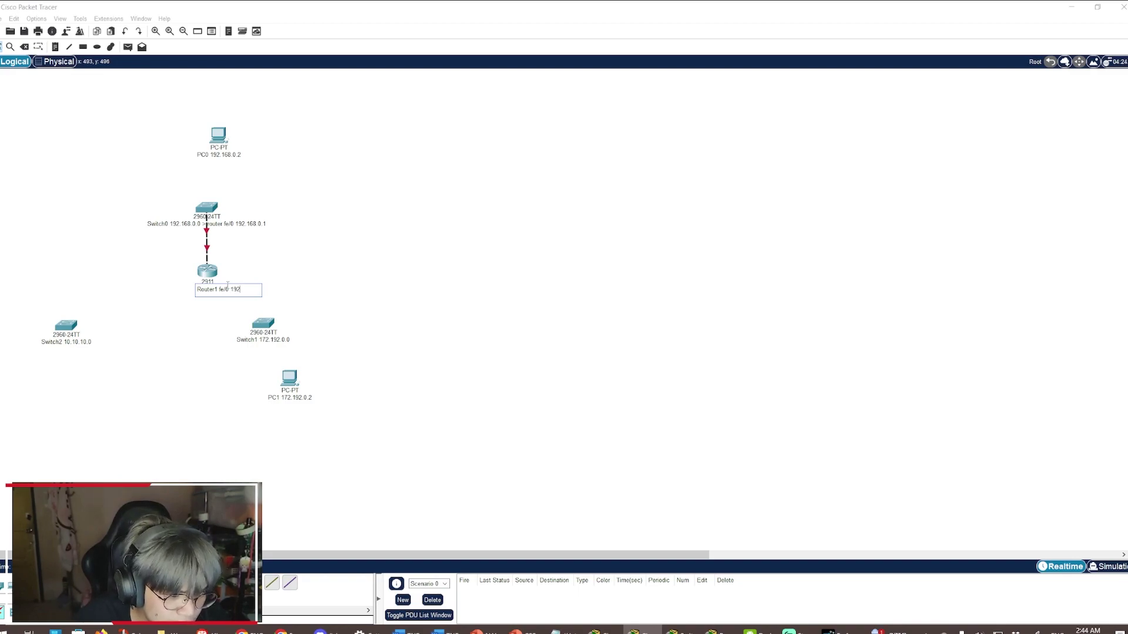
text(192.168.0.1)
key(Return)
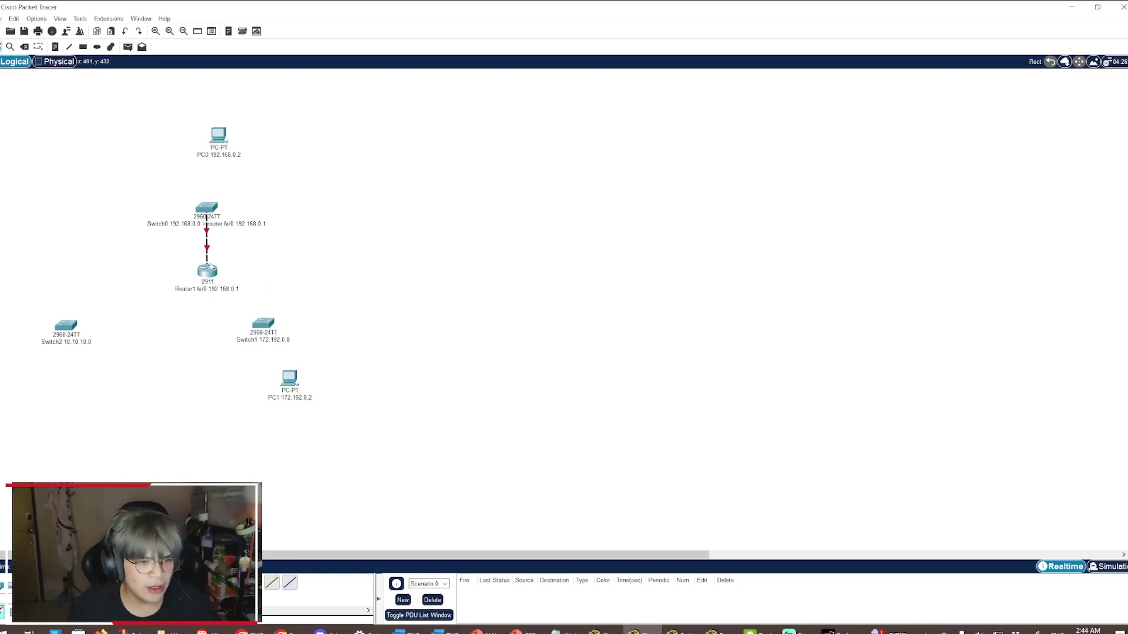
Enable Router1's GigabitEthernet0/0 interface and give it IPv4 address 192.168.0.1 with subnet mask 255.255.255.0
click(211, 273)
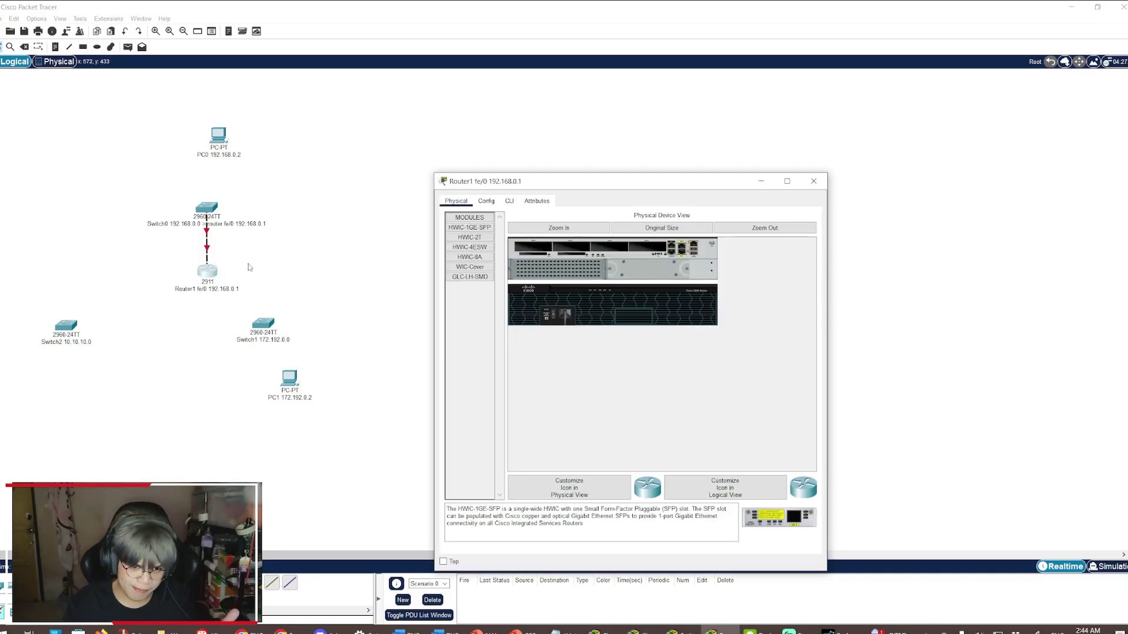
click(486, 201)
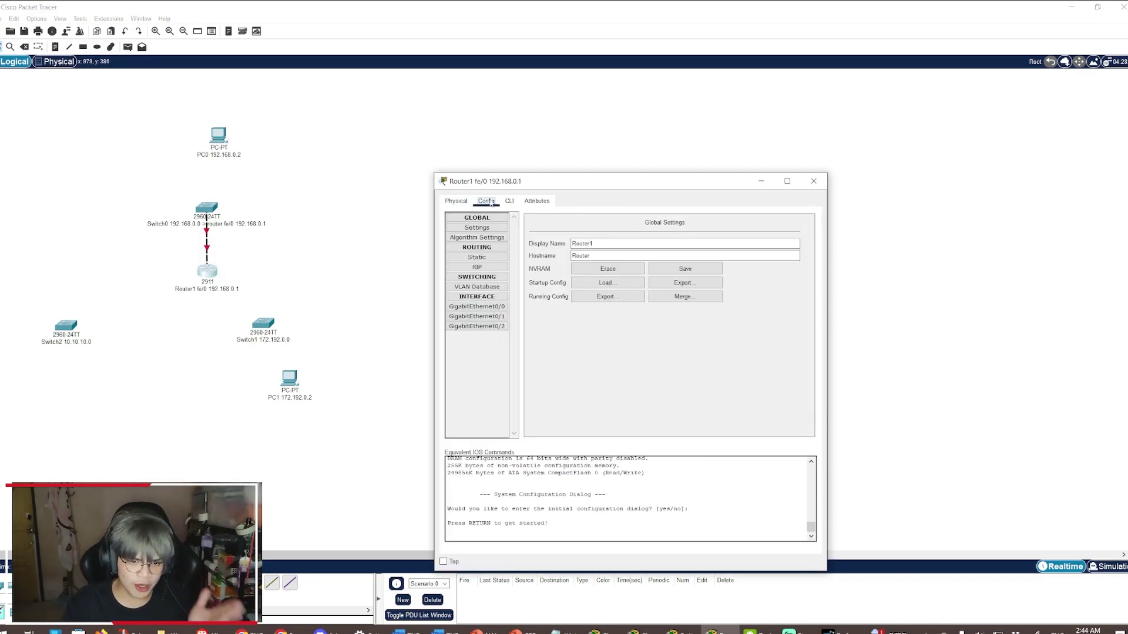
click(489, 307)
click(800, 232)
click(727, 284)
text(192.168.0.1)
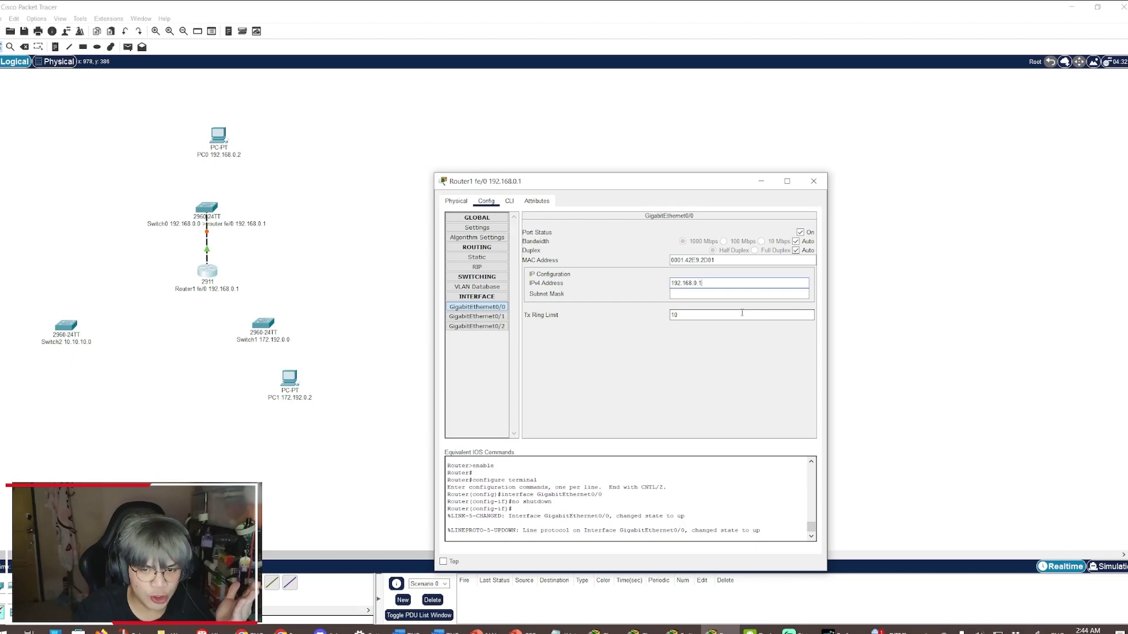
click(689, 294)
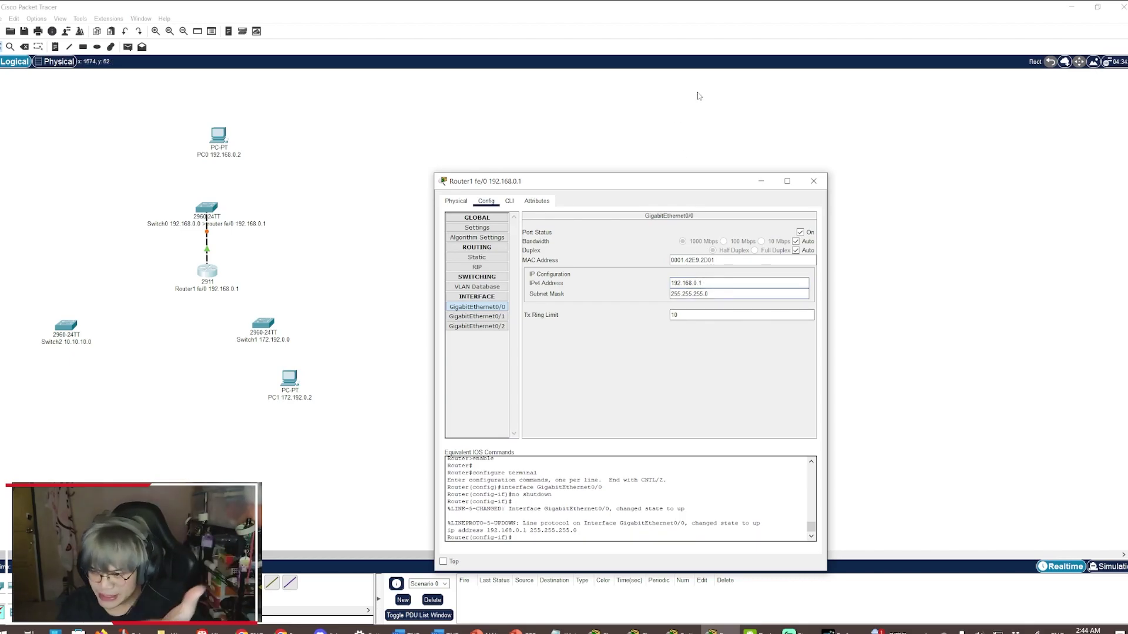
click(813, 181)
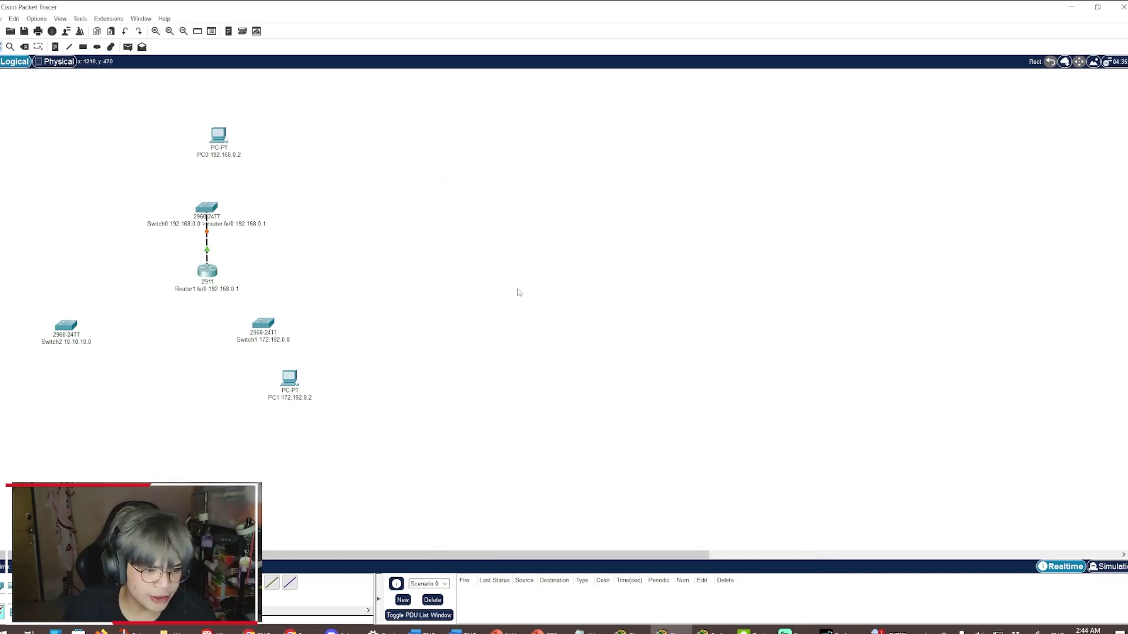
Connect PC0's FastEthernet0 port to FastEthernet0/2 on Switch0 with a copper cross-over cable
click(220, 140)
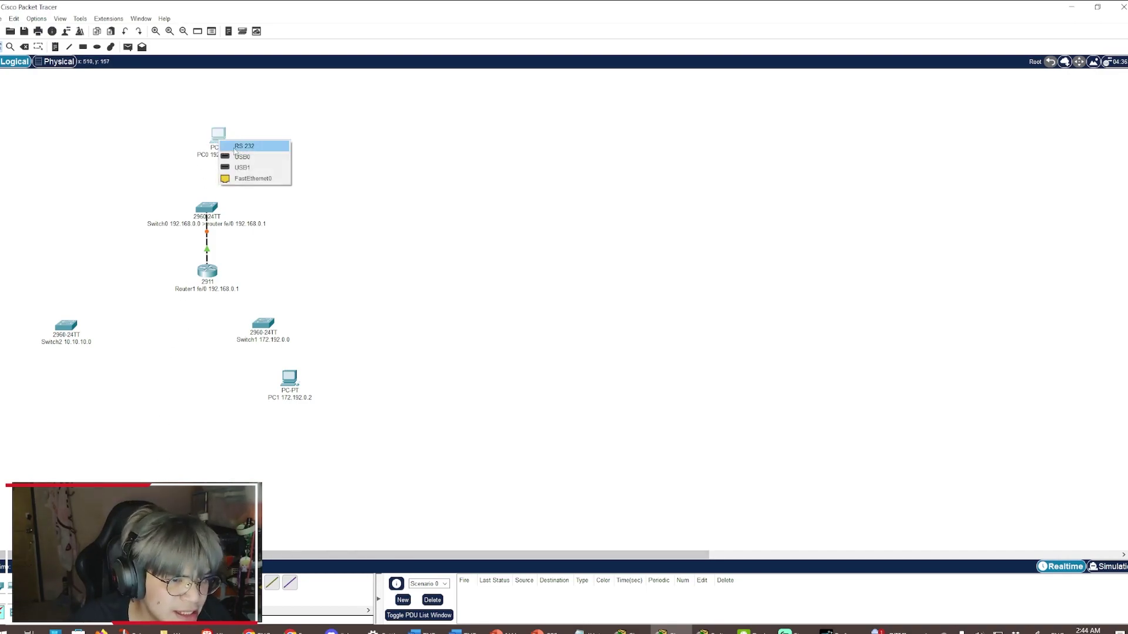
click(254, 179)
click(207, 209)
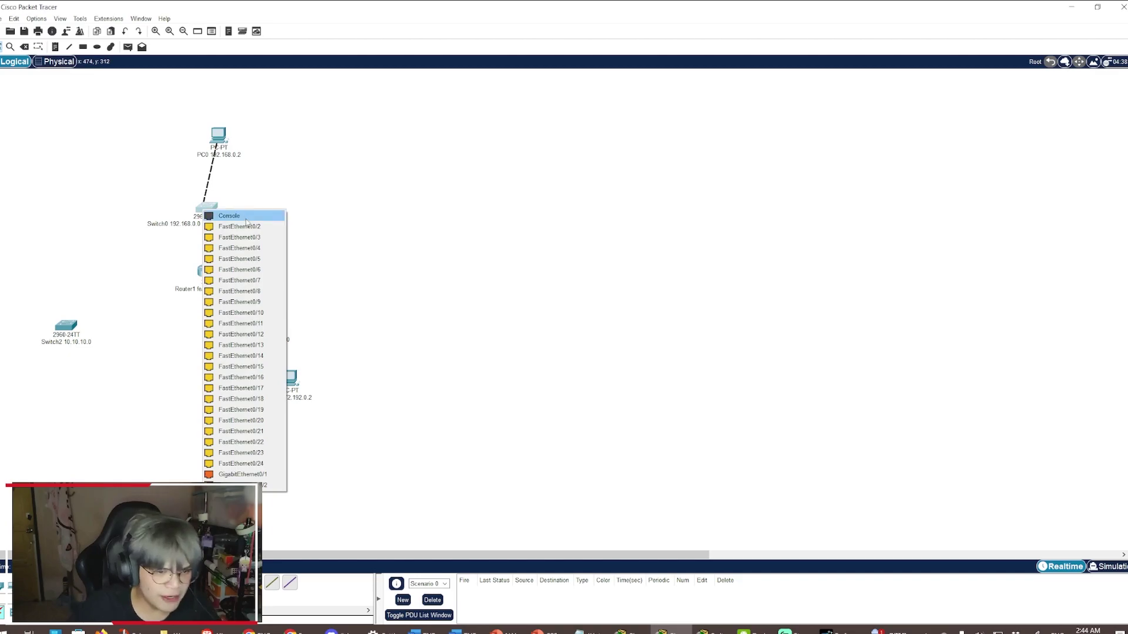
click(244, 227)
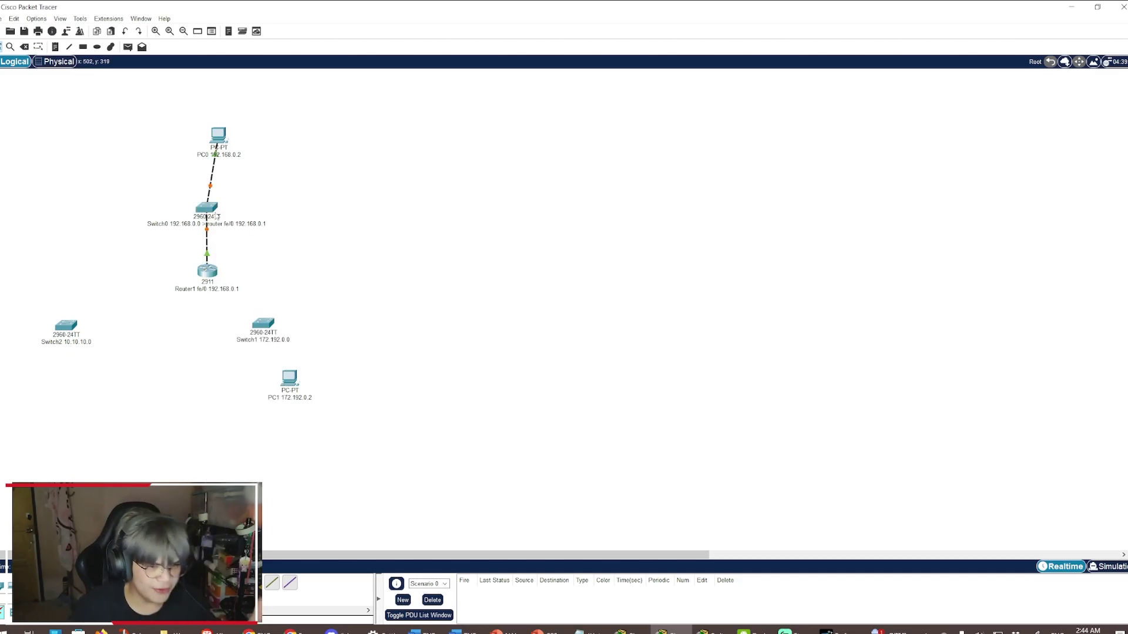
Give PC0 the static IPv4 address 192.168.0.2 with subnet mask 255.255.255.0
click(218, 134)
click(290, 181)
click(218, 134)
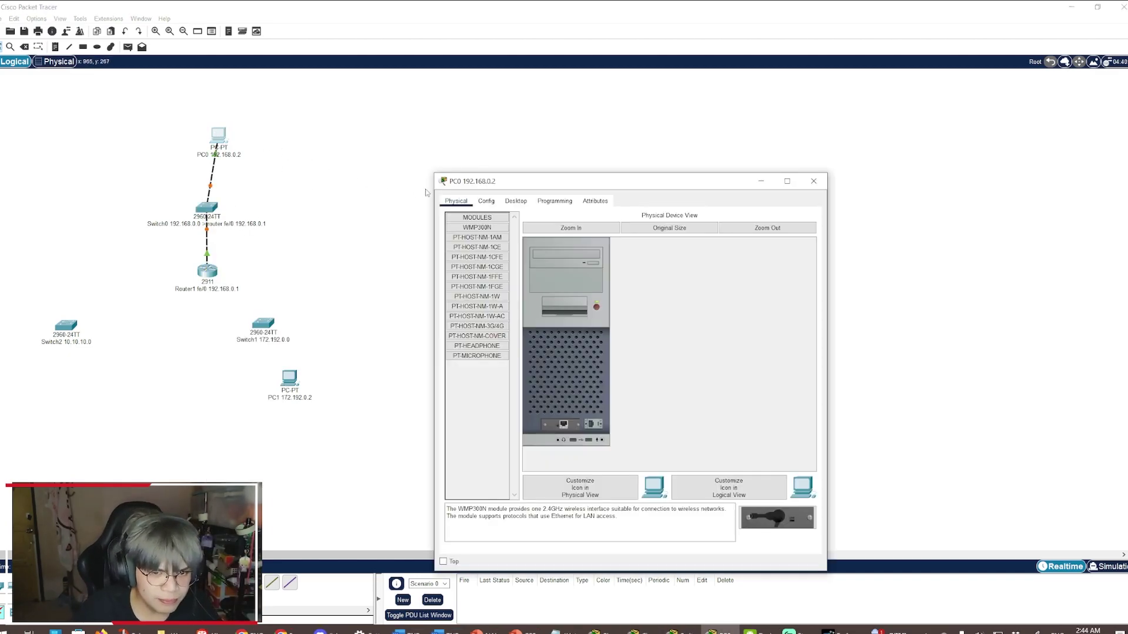
click(516, 201)
click(499, 225)
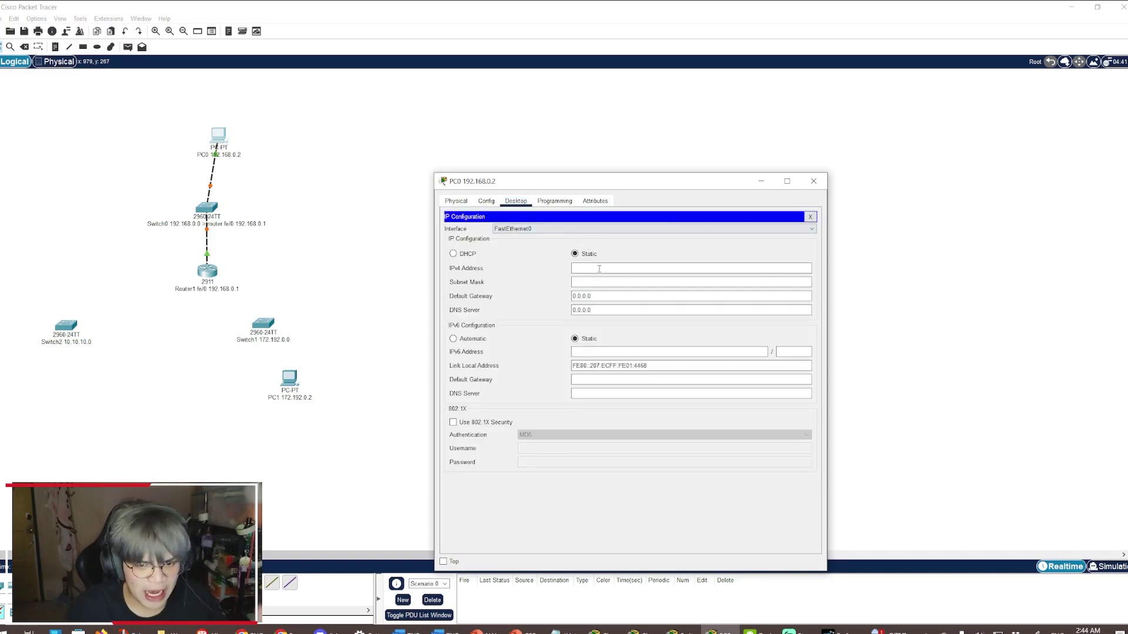
text(192.168.0.2)
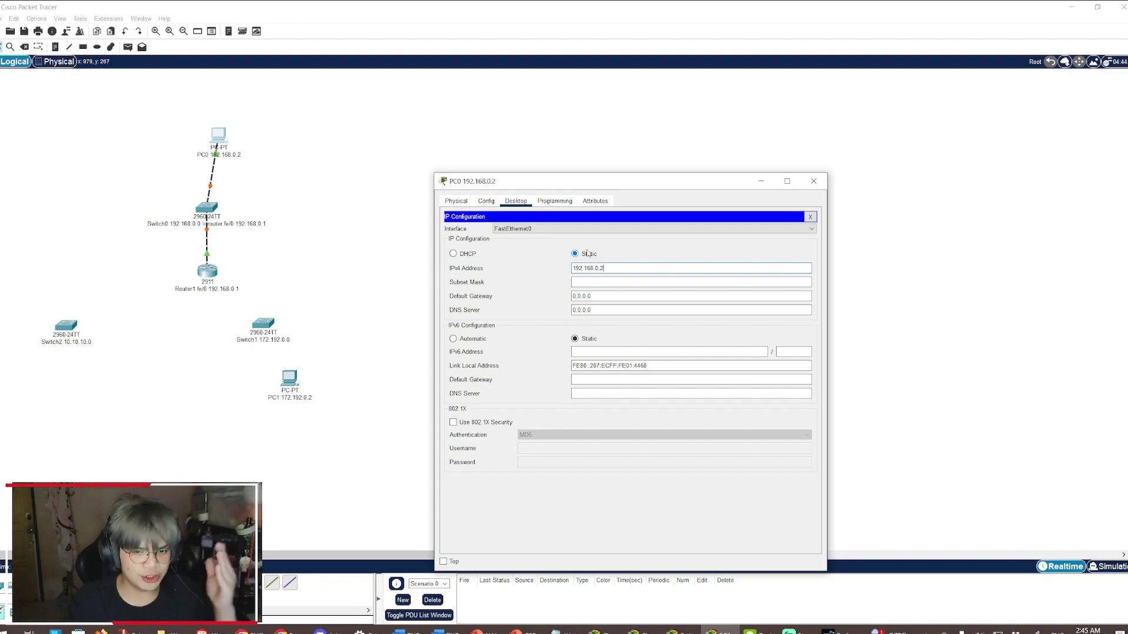
click(596, 282)
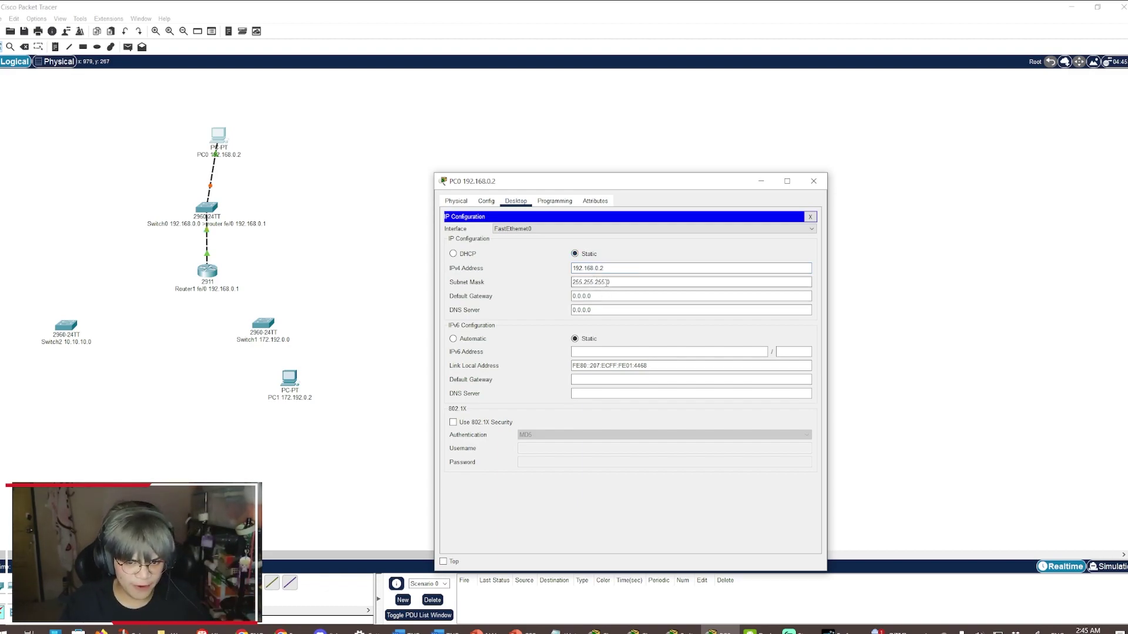
Set PC0's default gateway to 192.168.0.1 and close its configuration
drag(597, 295, 382, 270)
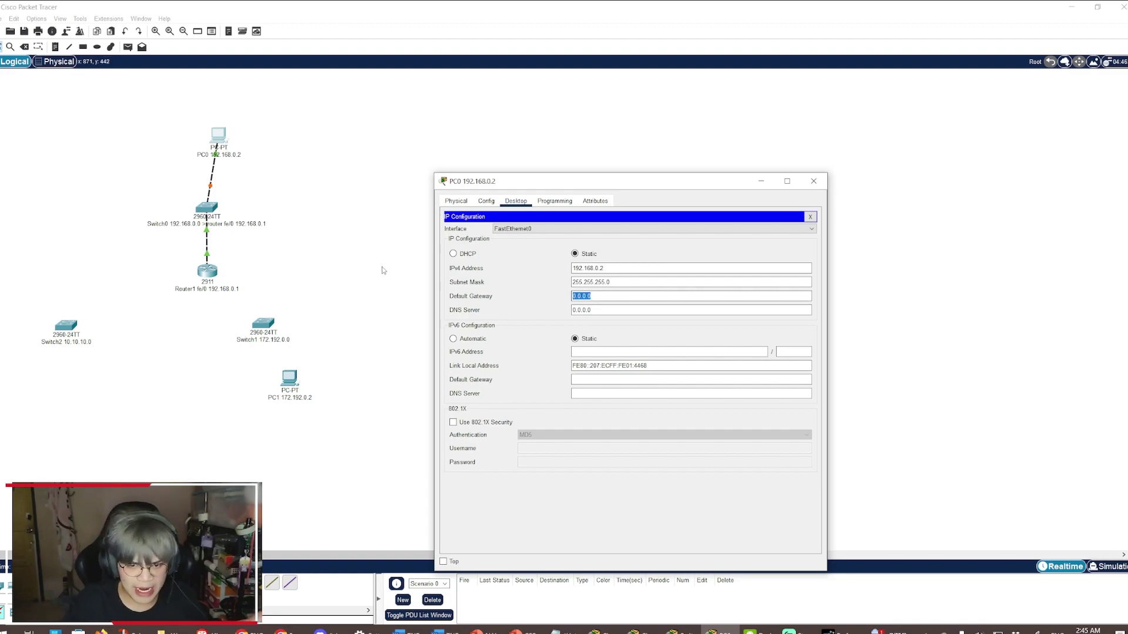
text(192.168.00.1)
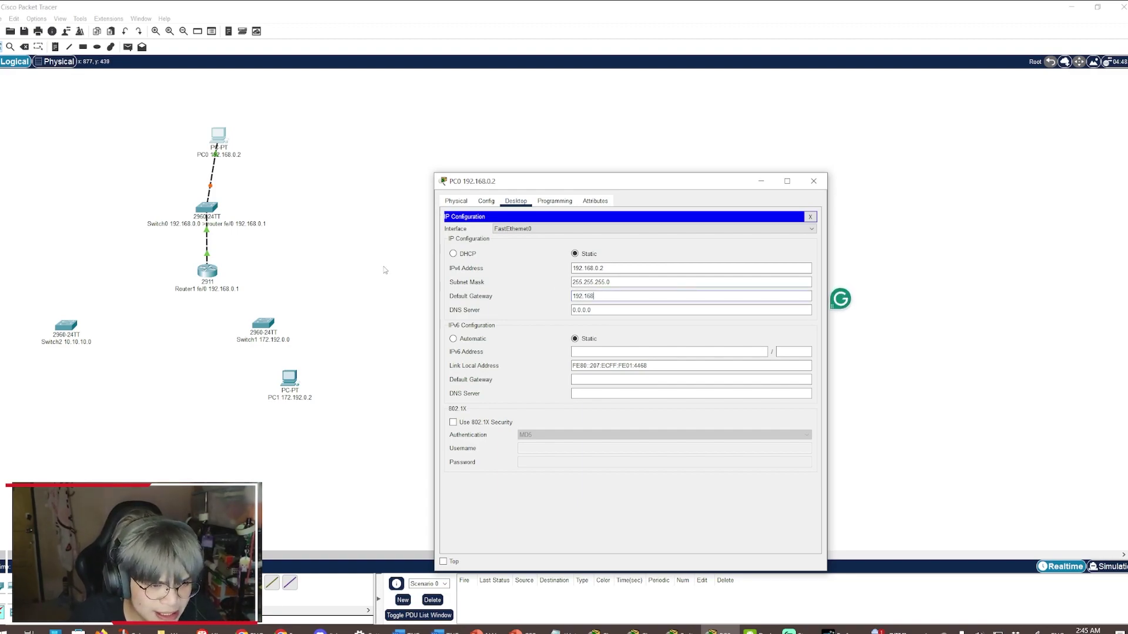
key(BackSpace)
key(BackSpace)
key(BackSpace)
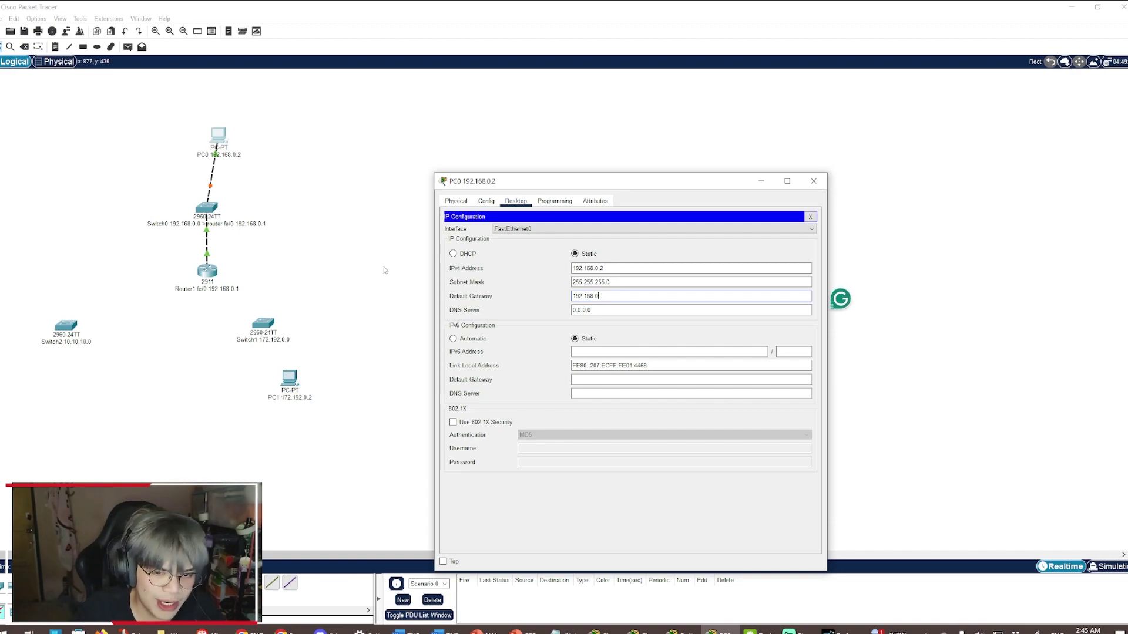
text(.1)
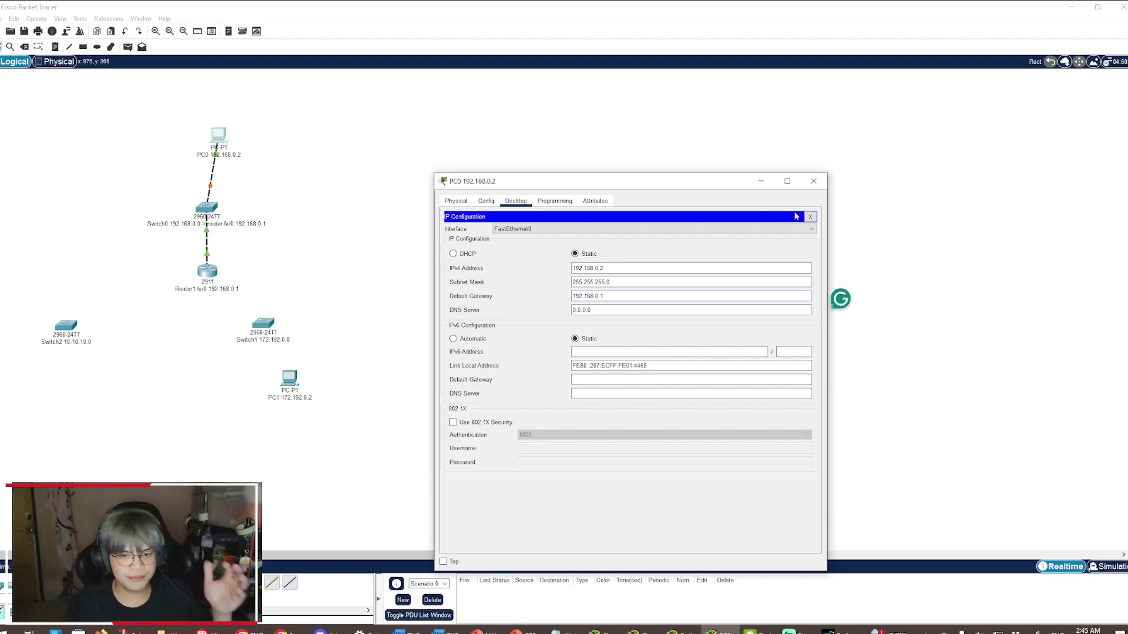
click(814, 181)
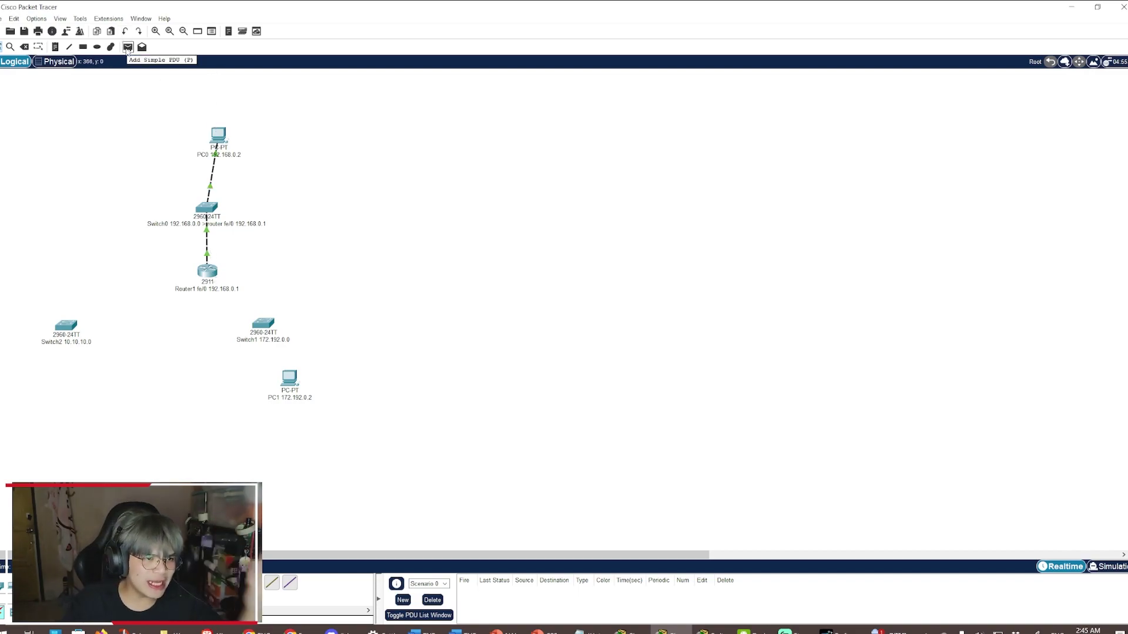
Send a simple PDU from PC0 to Router1 to test the connection
click(127, 48)
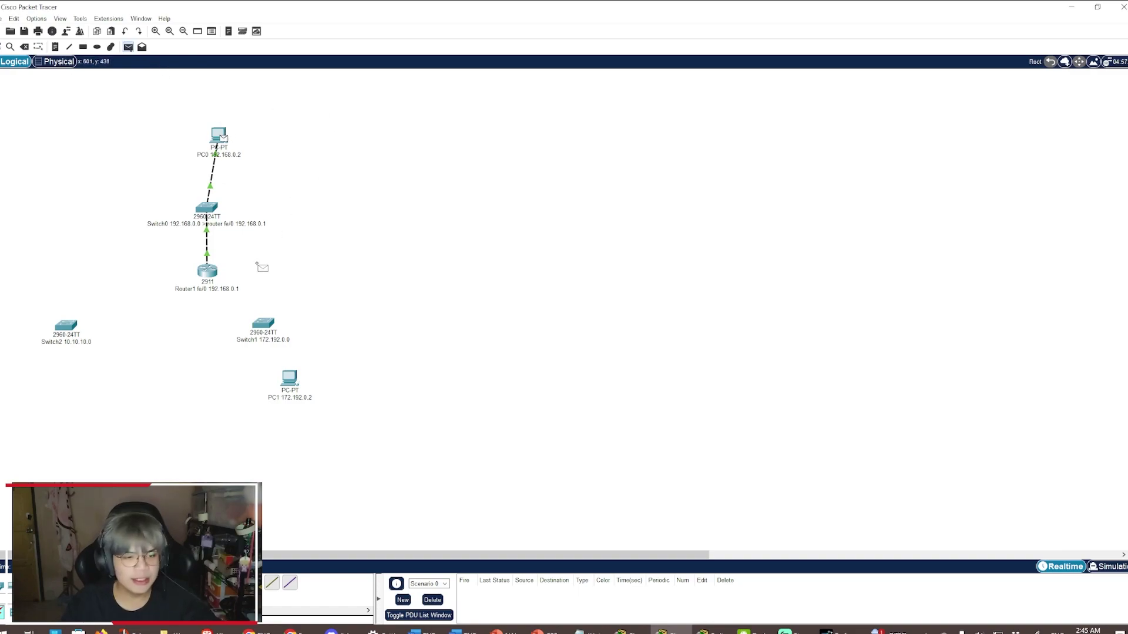
click(217, 271)
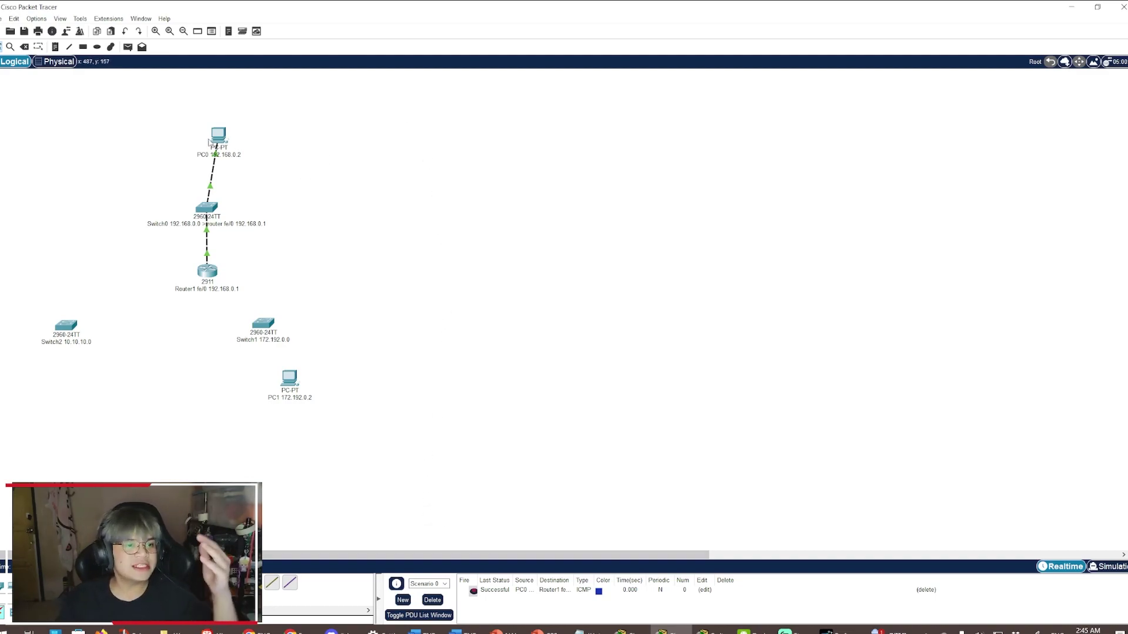
mouse_move(216, 281)
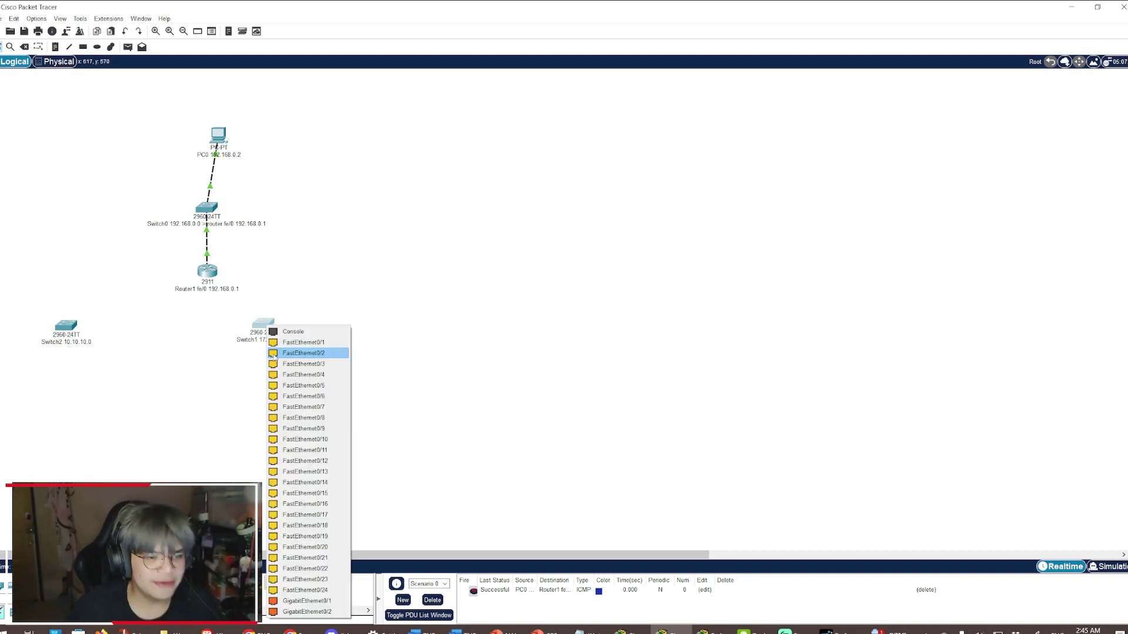
Connect Switch1 to Router1's GigabitEthernet0/1 port with a copper cross-over cable
click(266, 331)
click(277, 344)
click(203, 273)
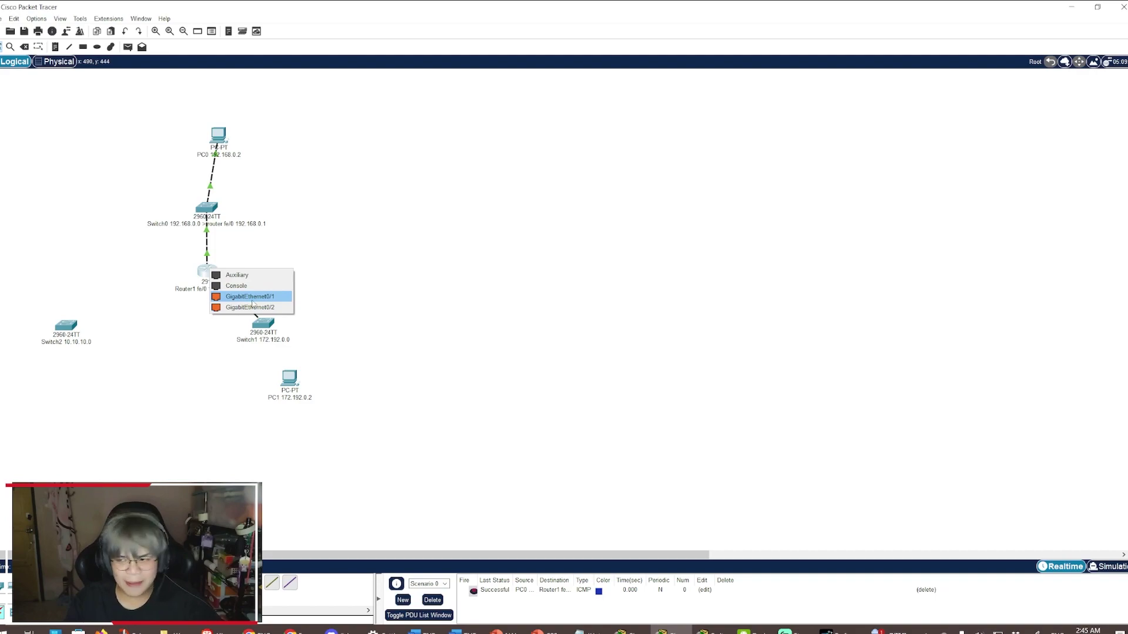
click(252, 296)
Extend Switch1's label to read "Switch1 172.192.0.0 fe0/1 172.192.0.1"
click(299, 340)
text(fe0.)
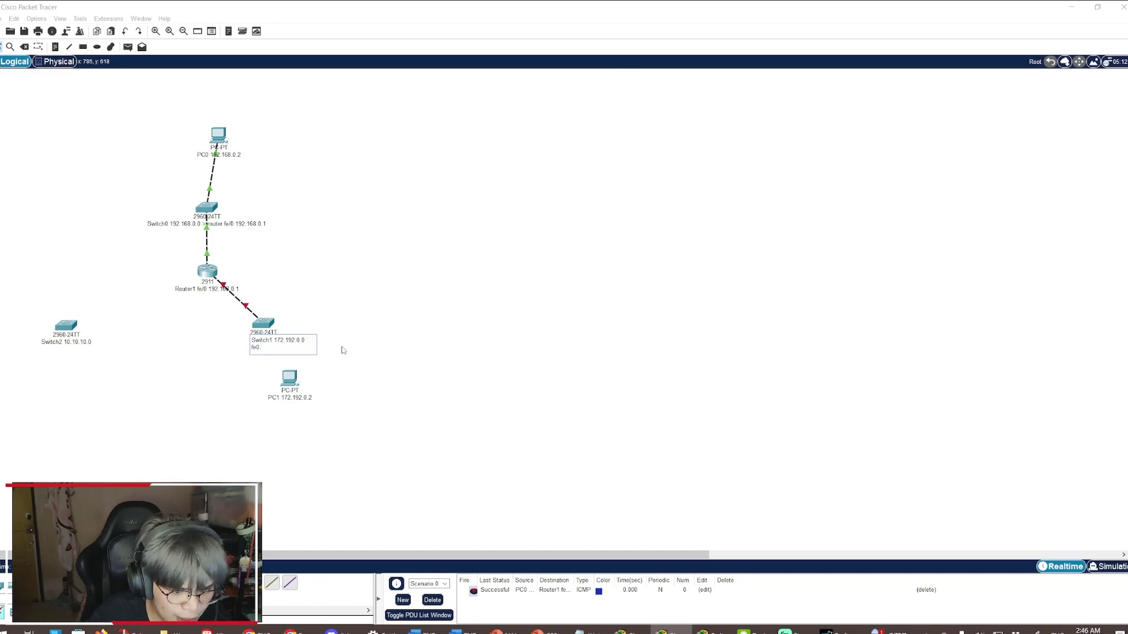
key(BackSpace)
text(/1 172.192.)
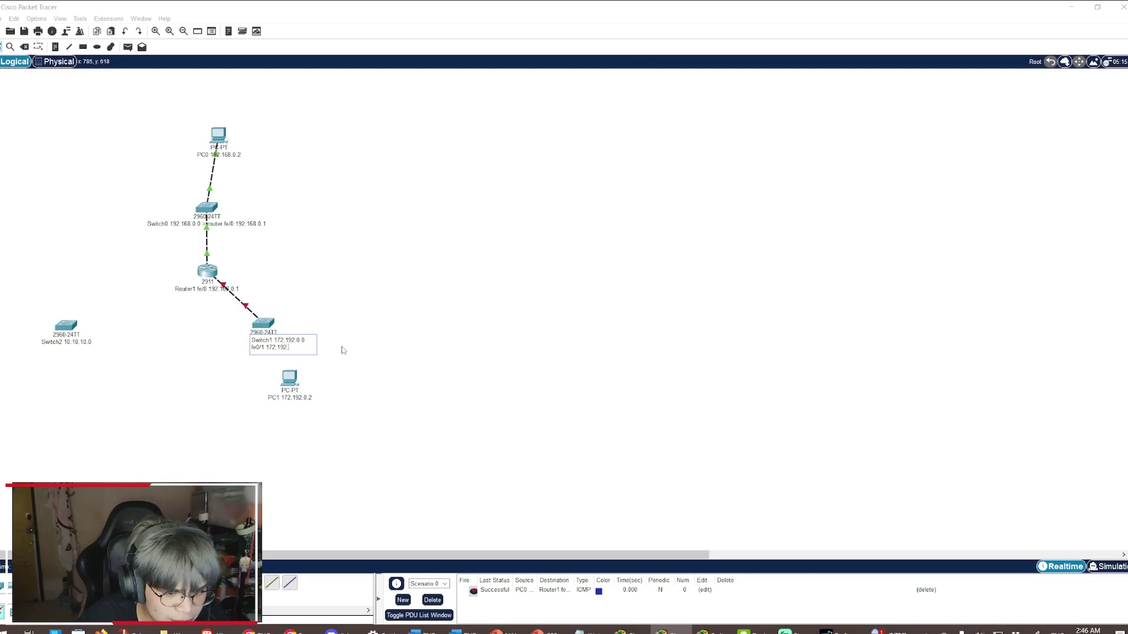
text(0.1)
click(343, 350)
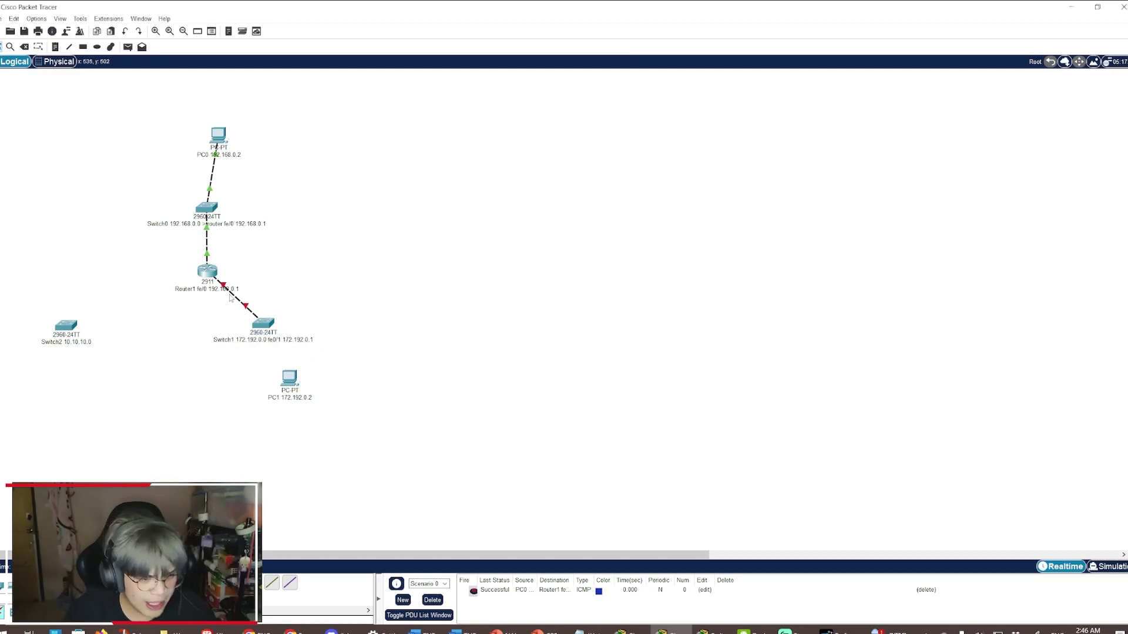
Extend Router1's label to read "Router1 fe/0 192.168.0.1 fe/1 172.192.0.1"
click(218, 288)
text(fe/1 172.192.0.1)
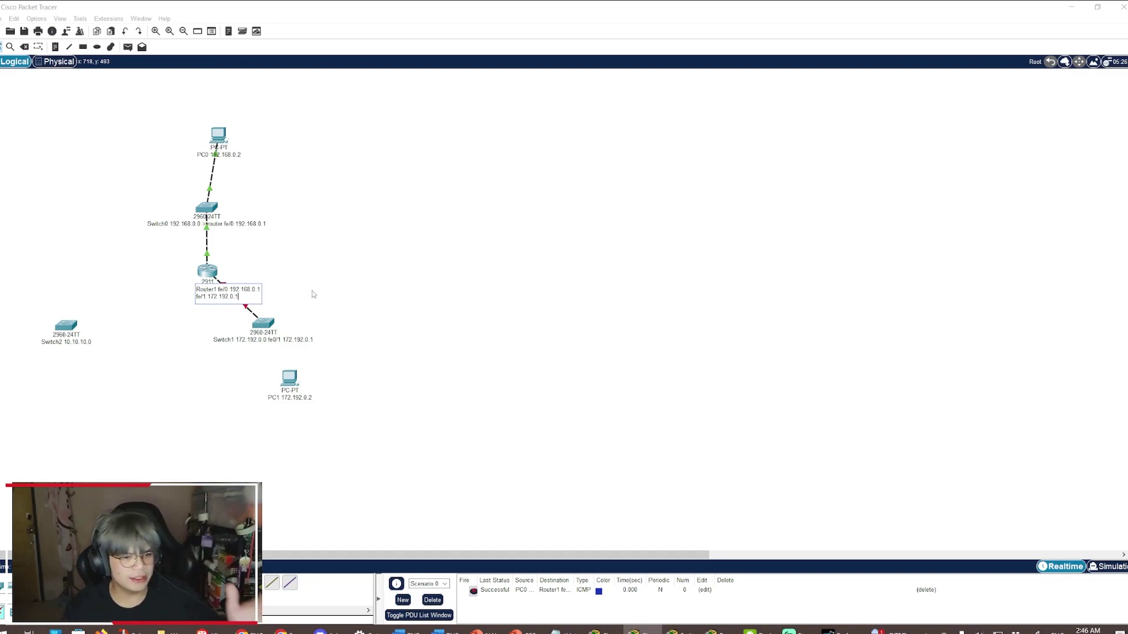
click(313, 294)
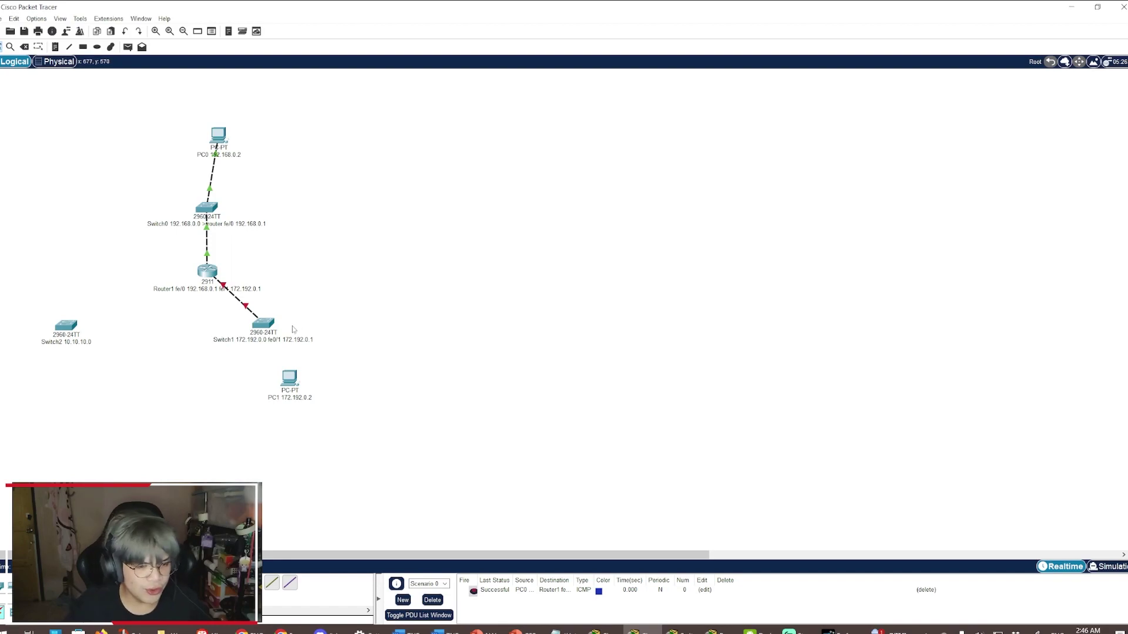
Delete the cable between Router1 and Switch1 and reconnect Switch1's FastEthernet0/1 to Router1's GigabitEthernet0/1 with a copper cross-over cable
click(24, 46)
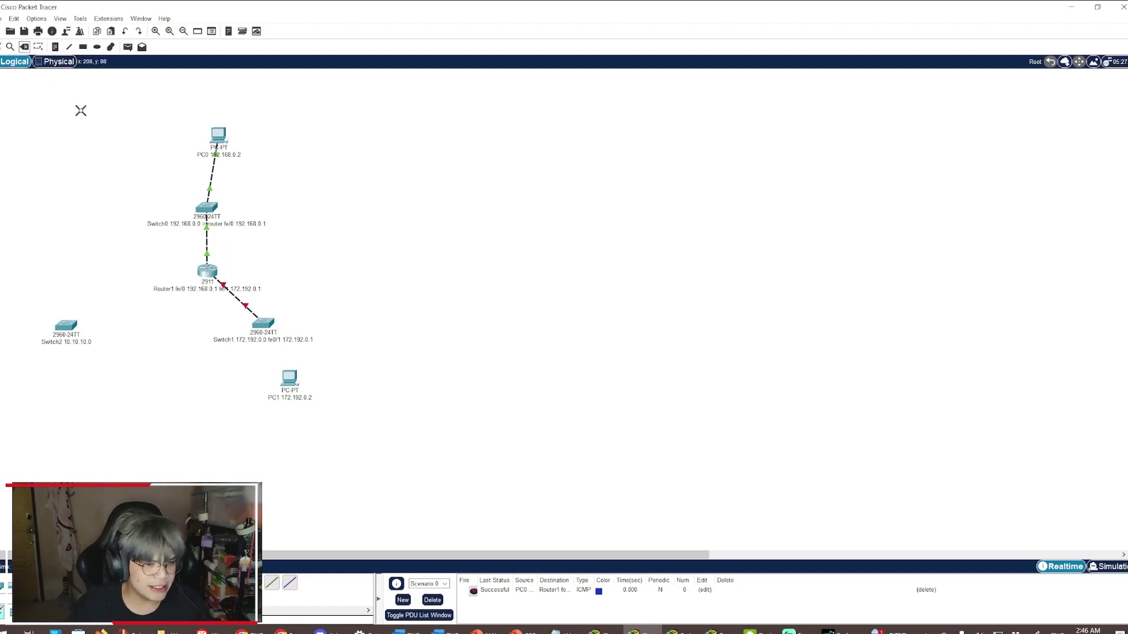
click(247, 306)
click(145, 583)
click(257, 321)
click(285, 331)
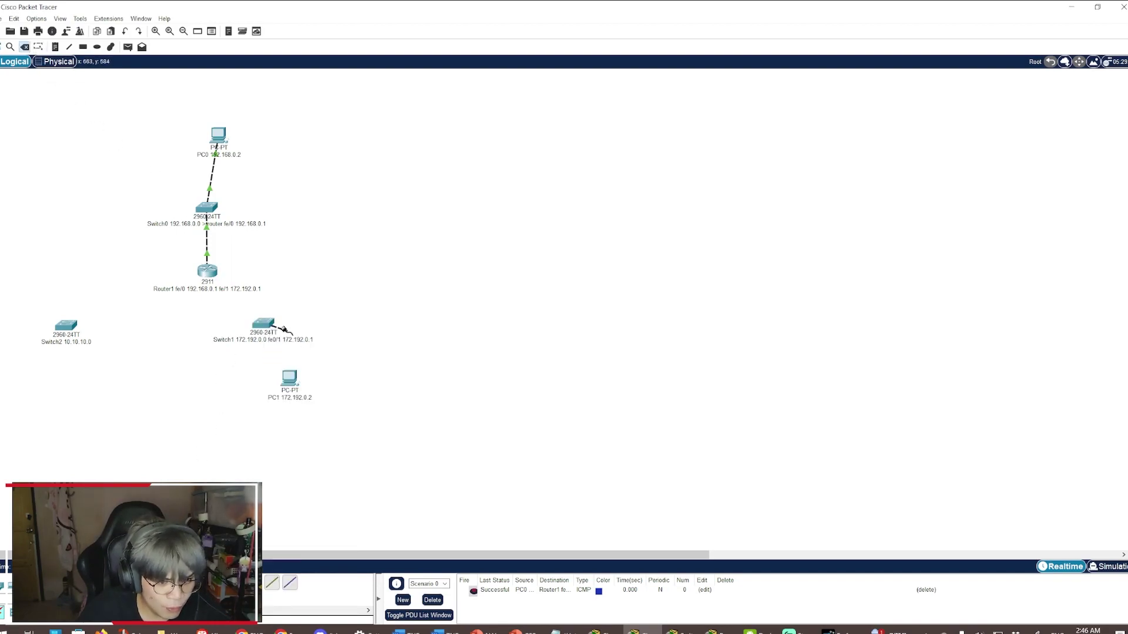
click(203, 272)
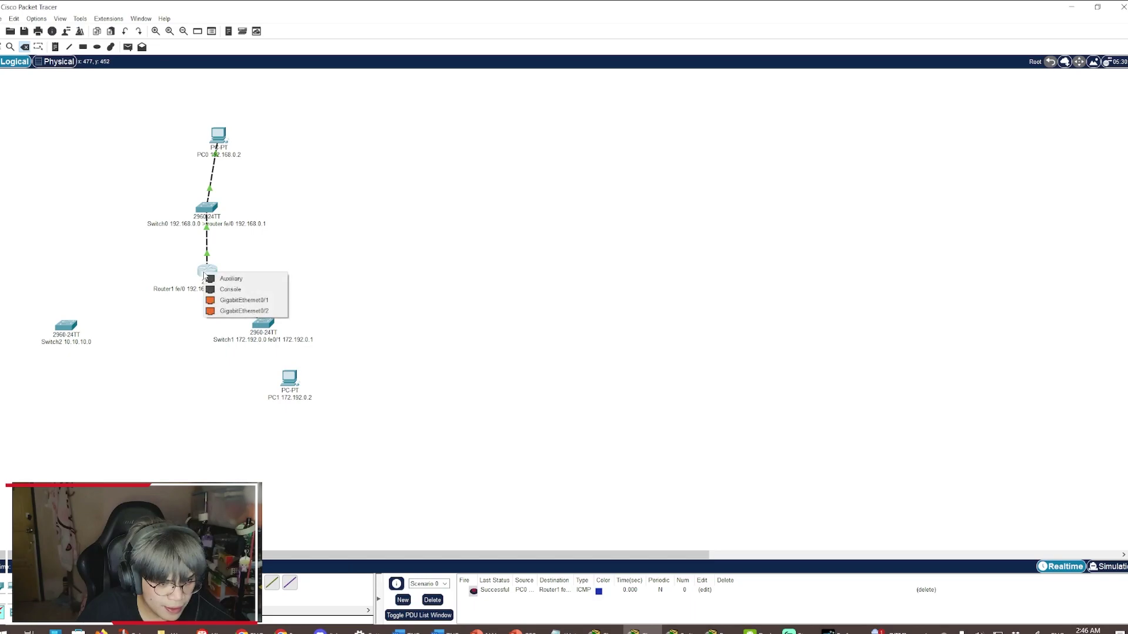
click(239, 300)
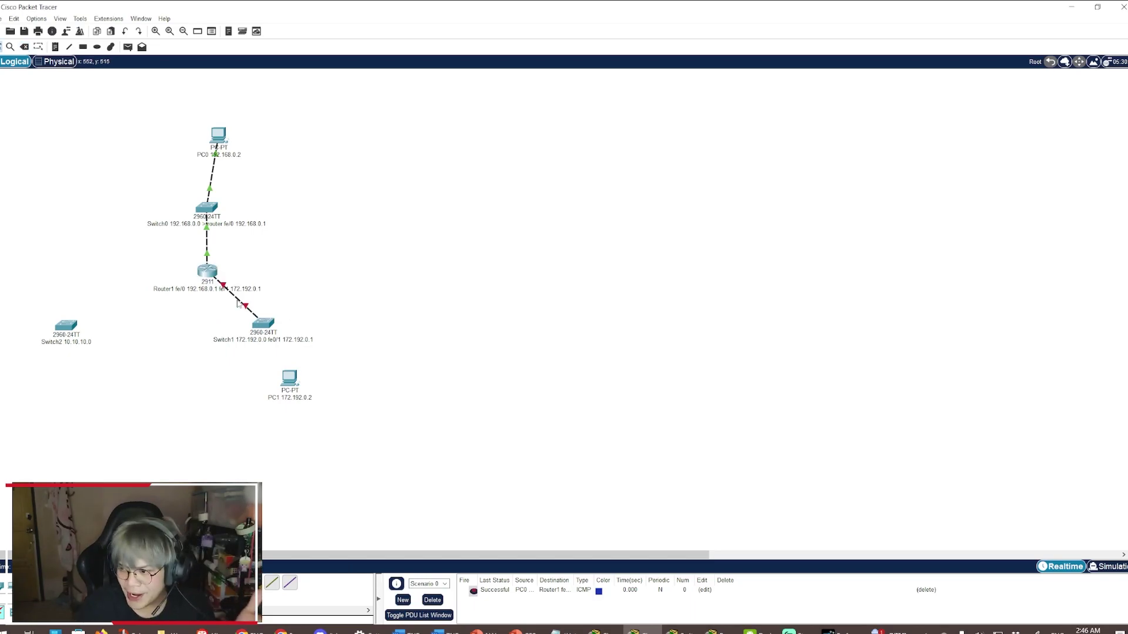
Enable Router1's GigabitEthernet0/1 interface and give it IPv4 address 172.192.0.1 with subnet mask 255.255.255.0
click(222, 269)
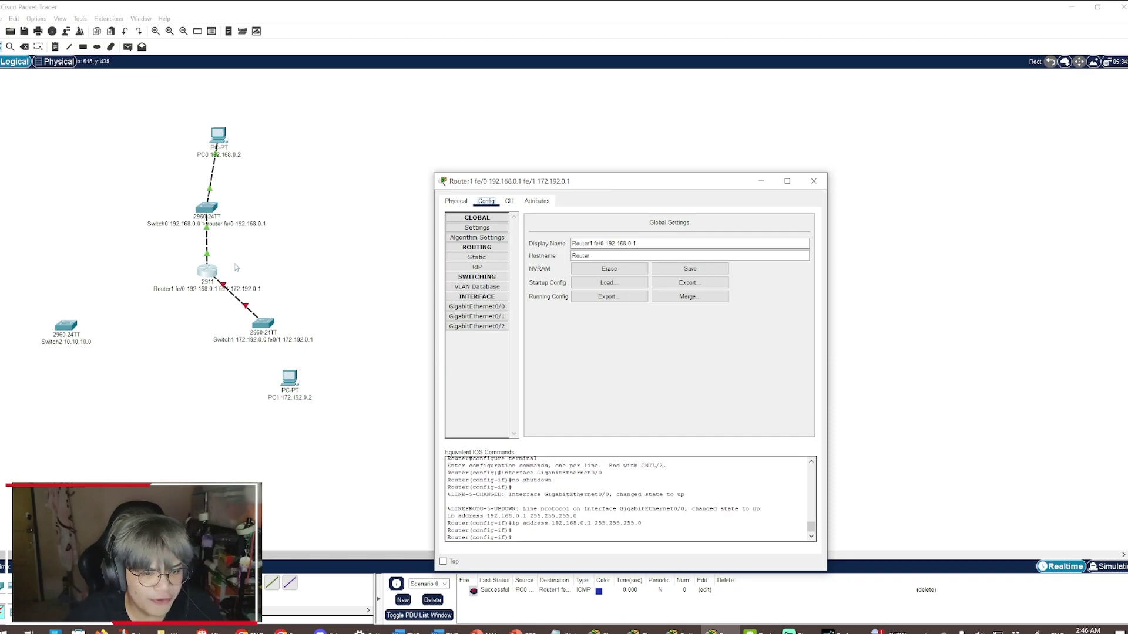
click(493, 317)
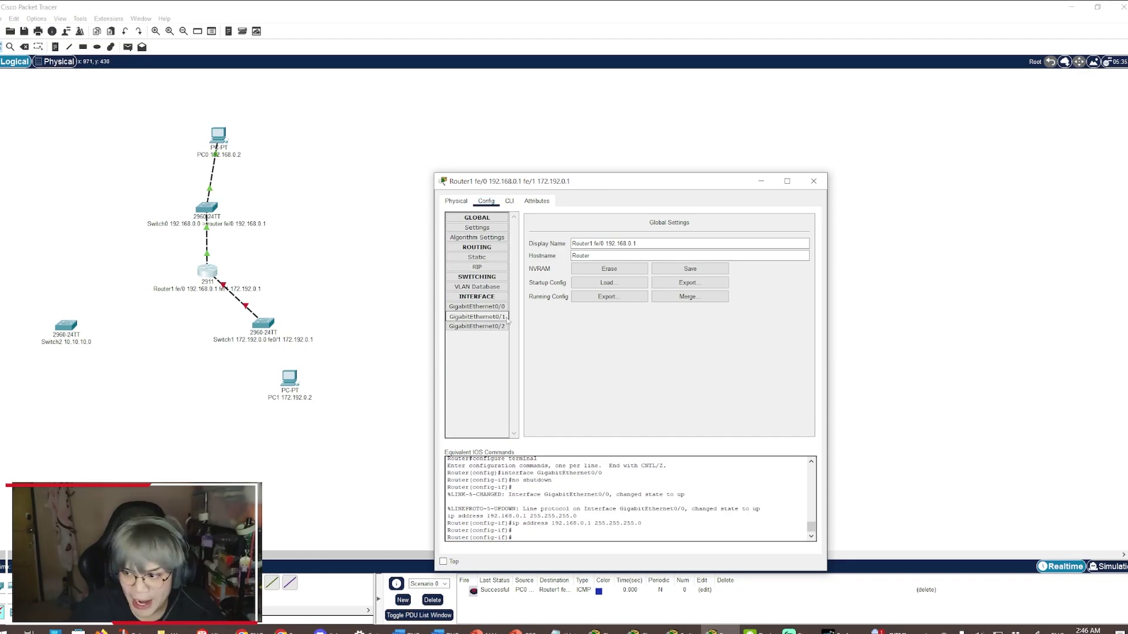
click(800, 233)
click(750, 282)
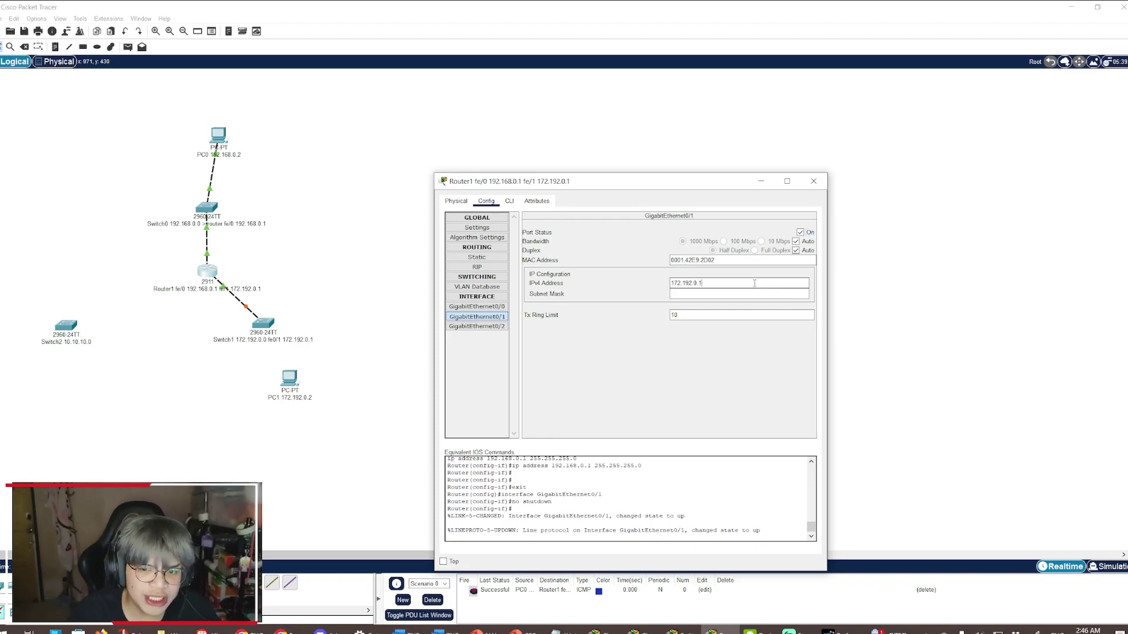
click(734, 294)
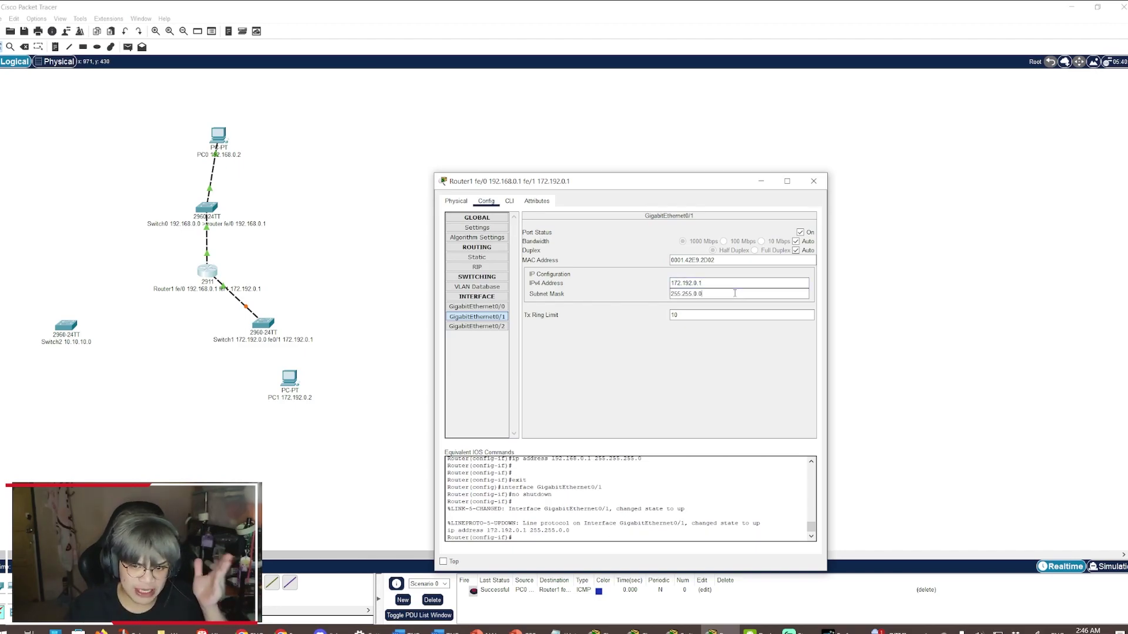
key(BackSpace)
key(BackSpace)
key(BackSpace)
text(255.0)
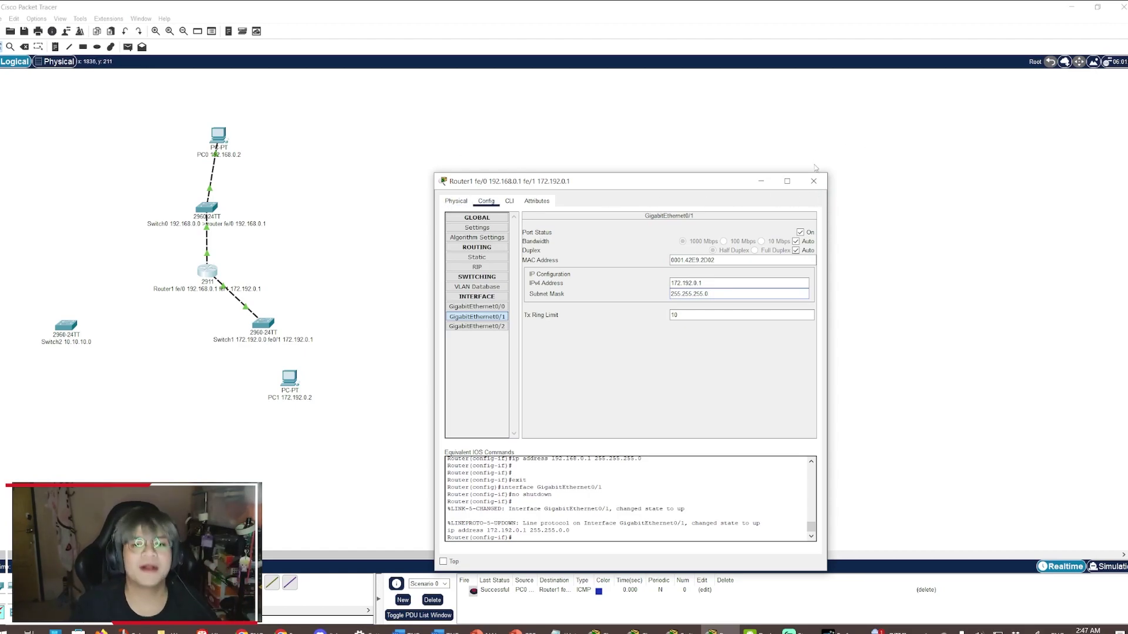
click(814, 180)
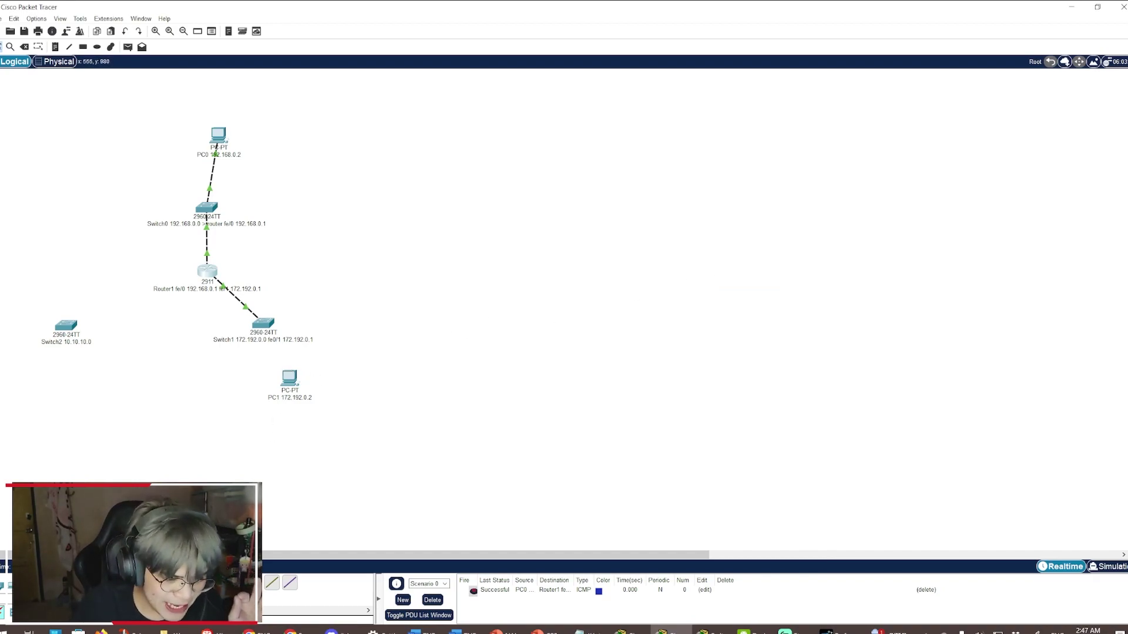
Connect PC1 to FastEthernet0/2 on Switch1 with a copper cross-over cable
click(292, 381)
click(325, 424)
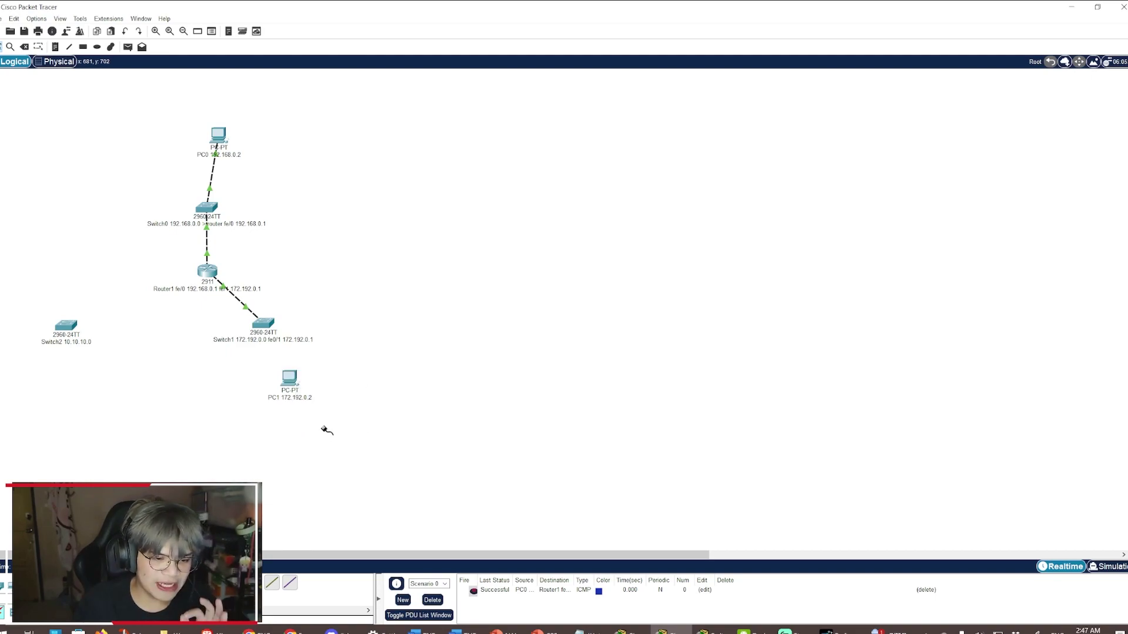
click(260, 324)
click(260, 324)
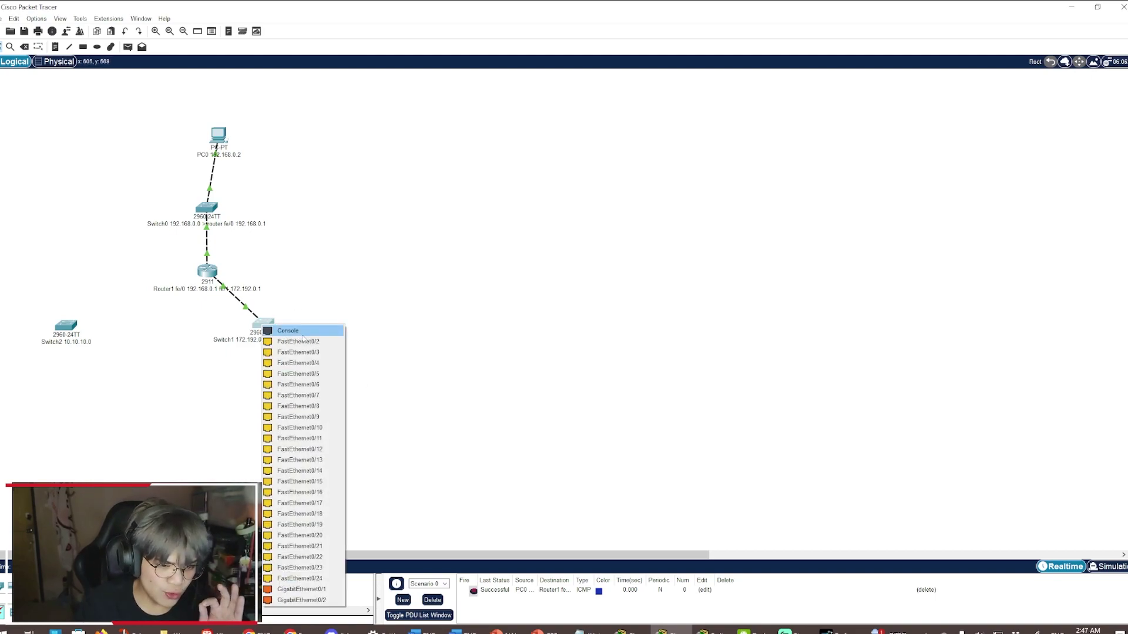
click(276, 332)
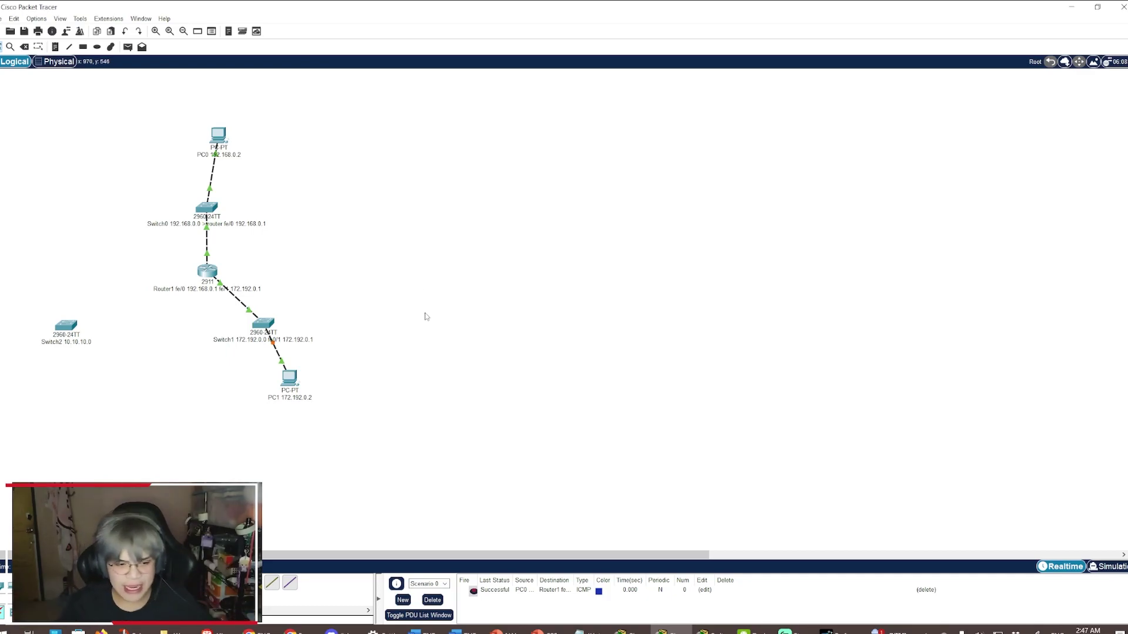
Give PC1 static IPv4 address 172.192.0.2 with subnet mask 255.255.255.0 and default gateway 172.192.0.1
click(297, 377)
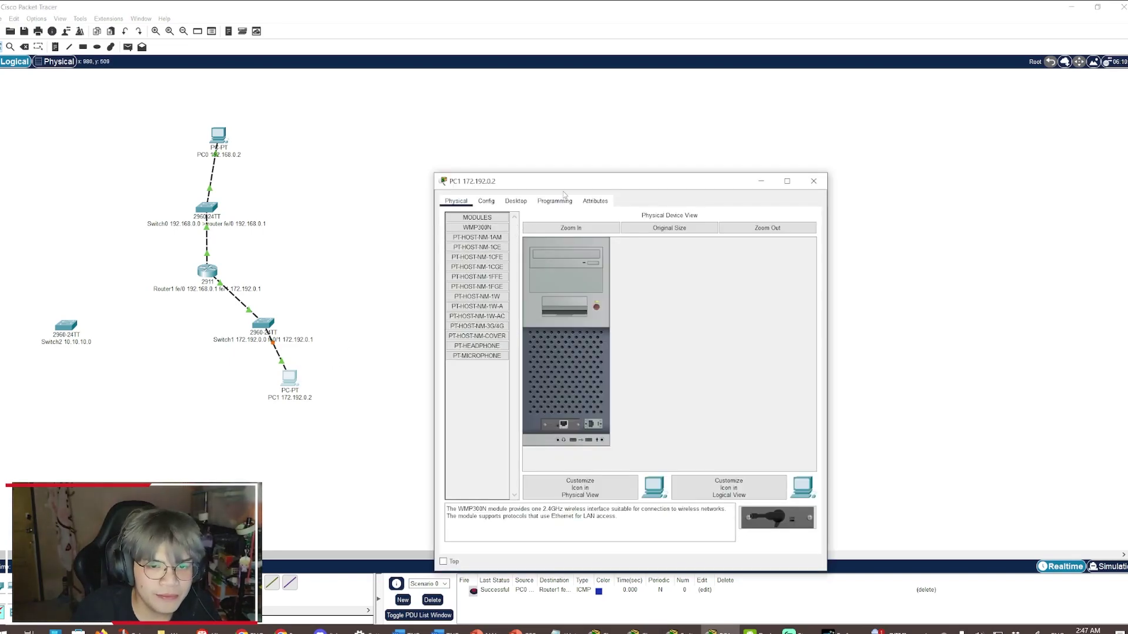
click(516, 200)
click(493, 226)
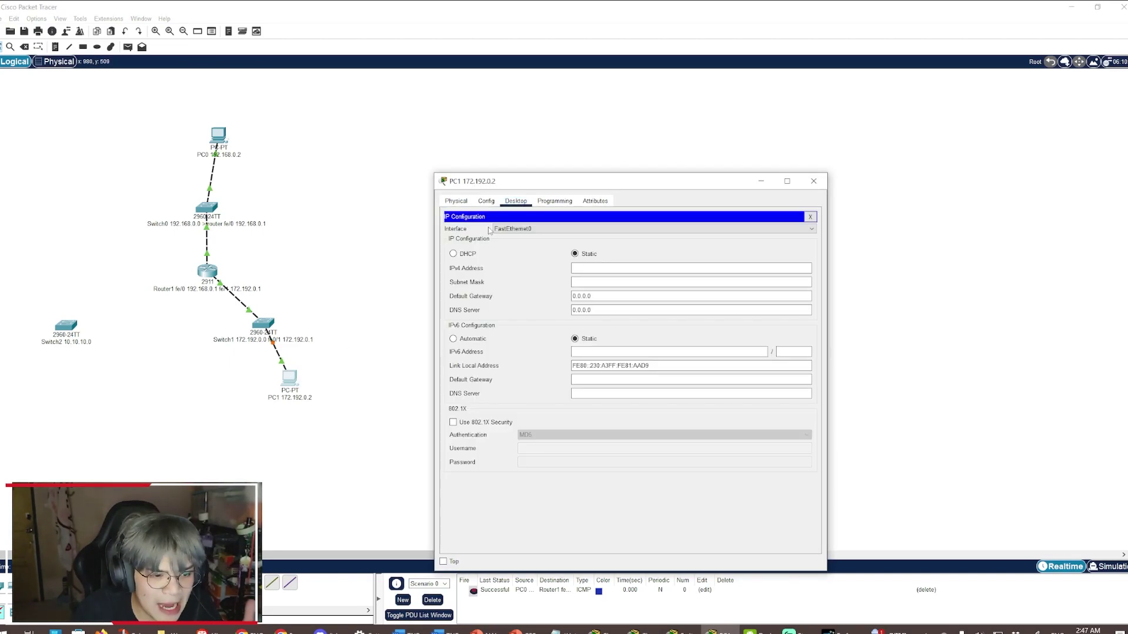
click(611, 271)
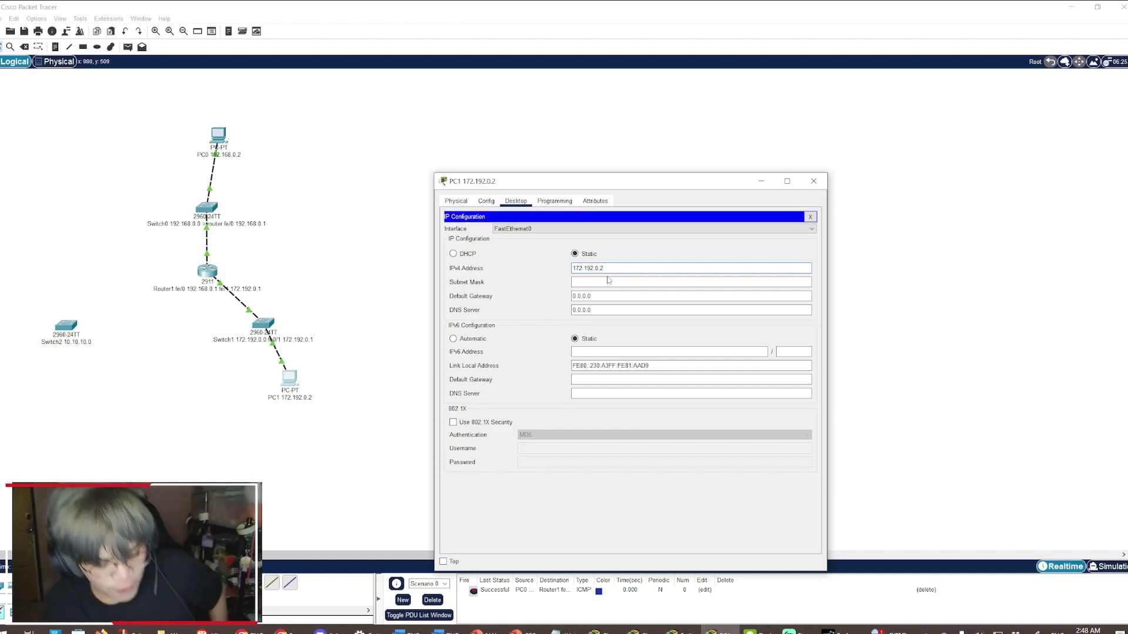
click(624, 281)
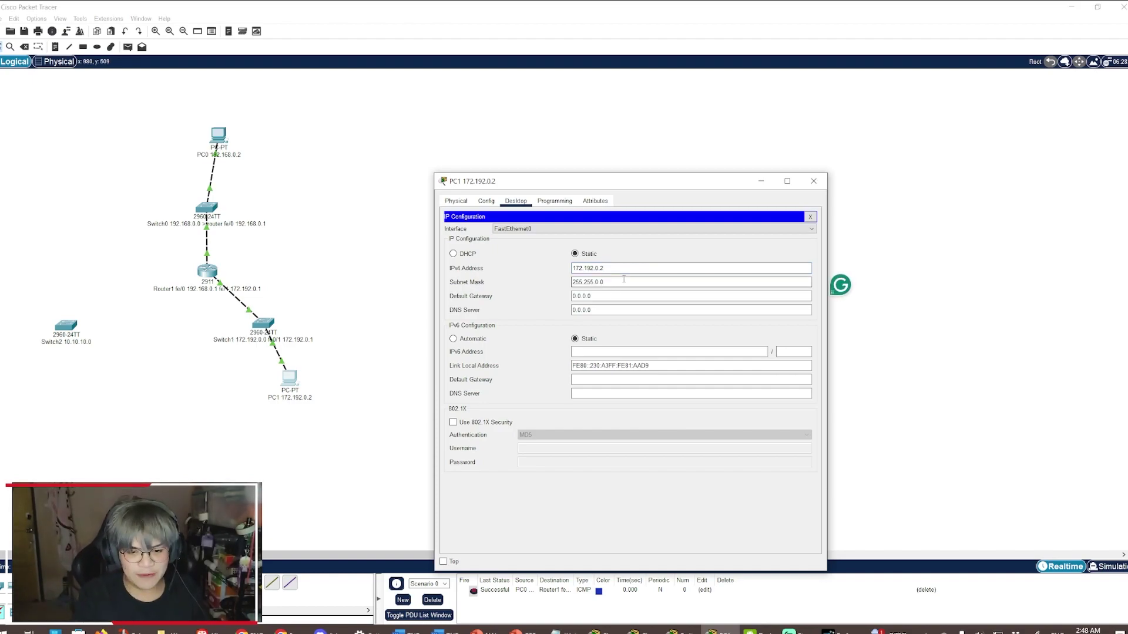
key(BackSpace)
key(BackSpace)
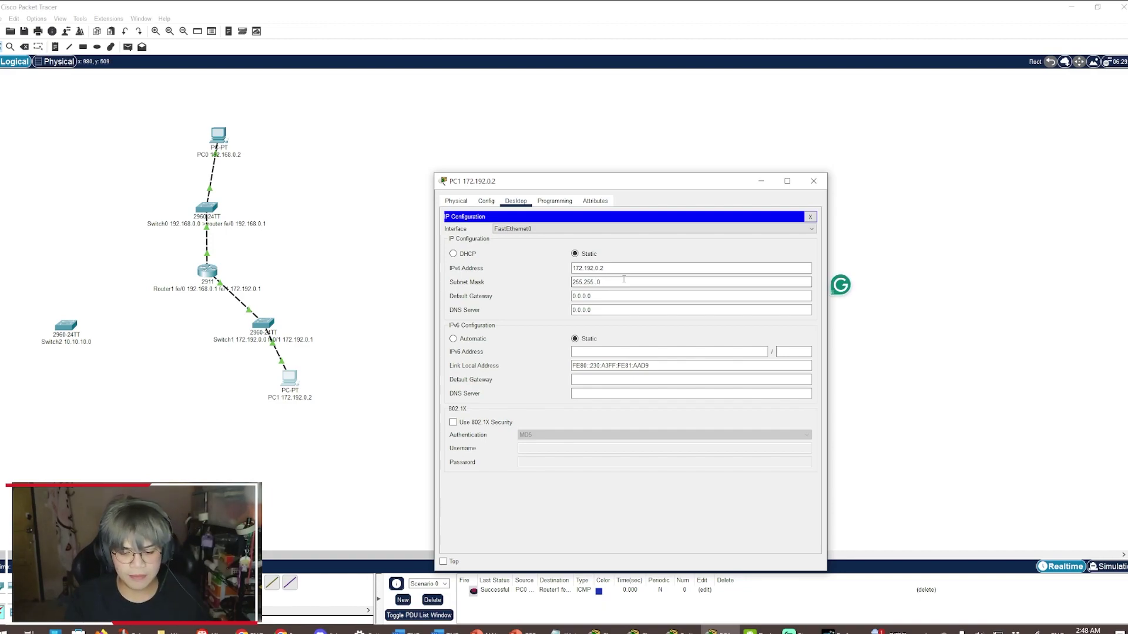
text(255.)
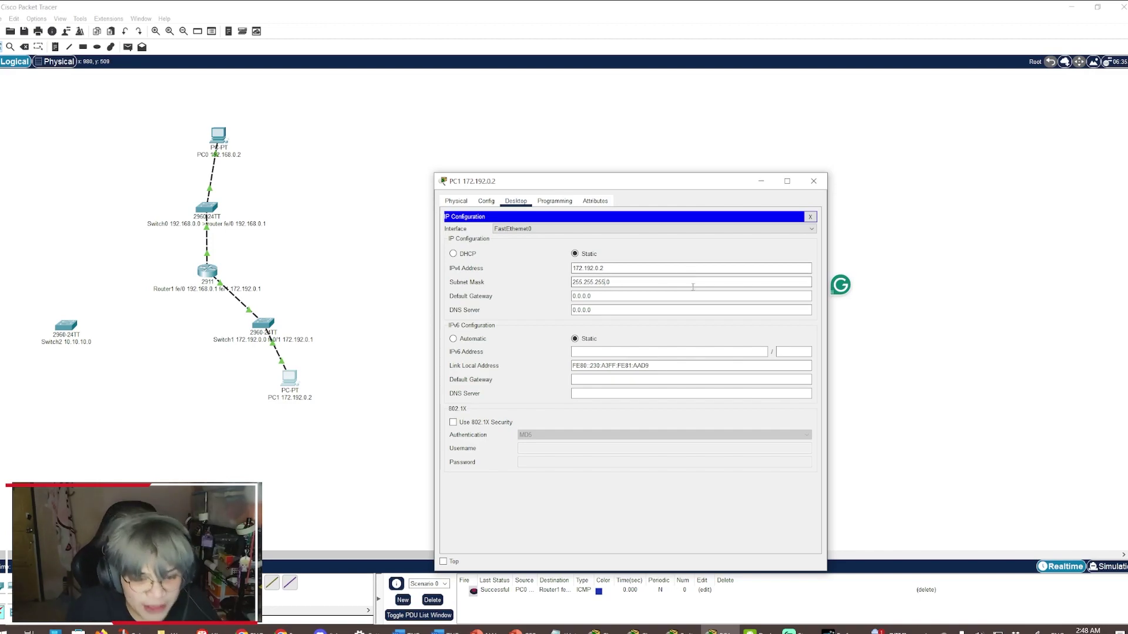
double_click(612, 298)
text(172.192.0.1)
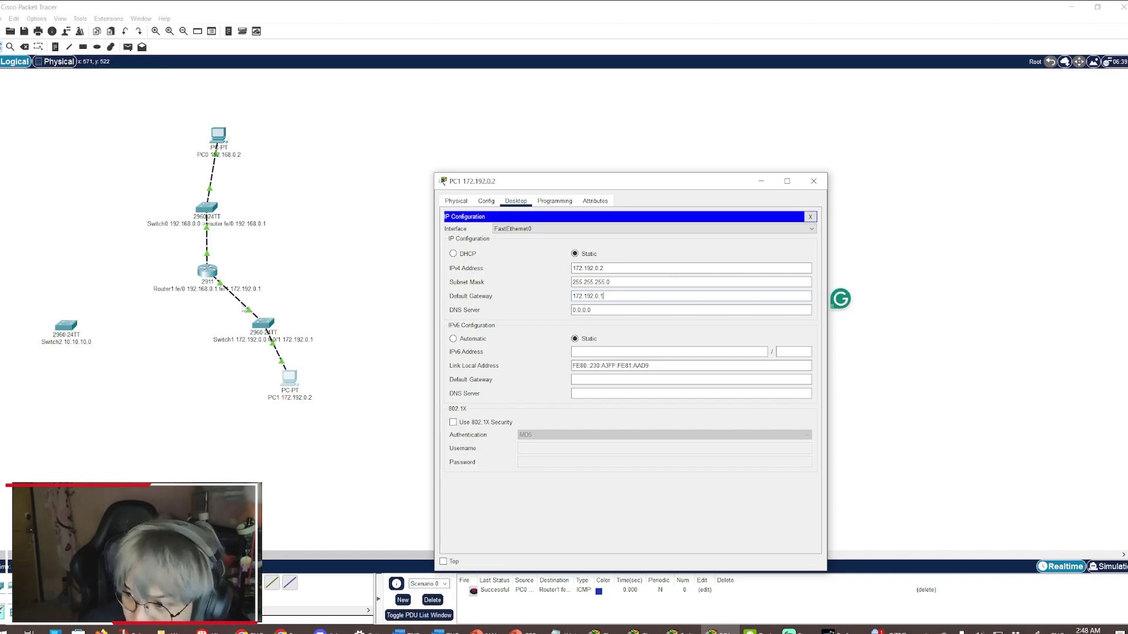
click(809, 217)
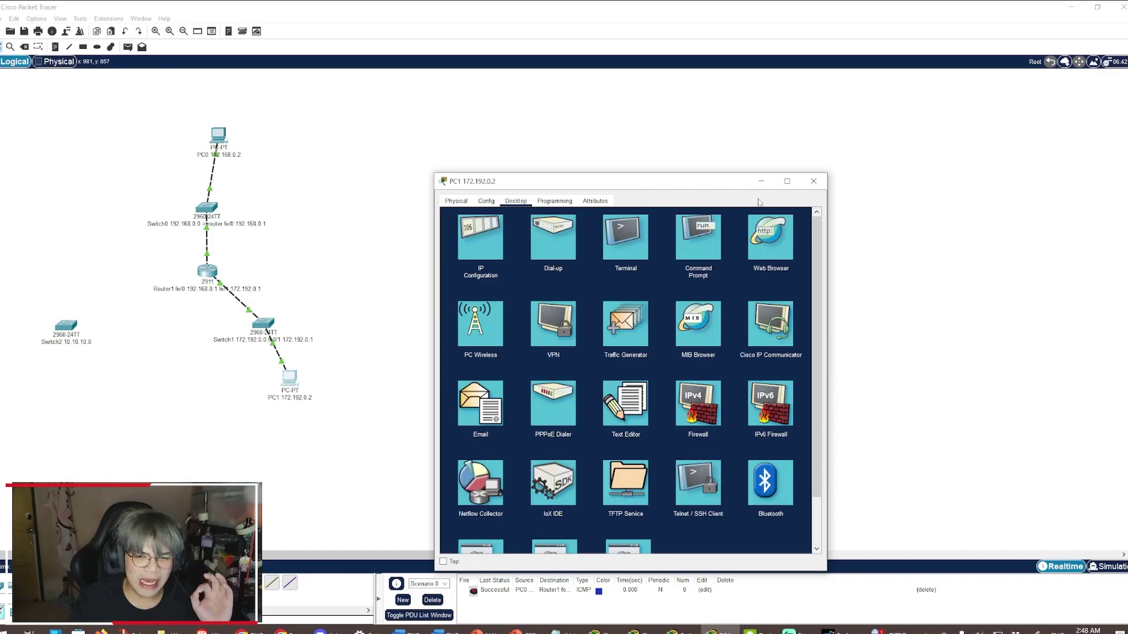
click(813, 181)
Send a simple PDU from PC1 to PC0 to test connectivity between the two subnets
click(127, 47)
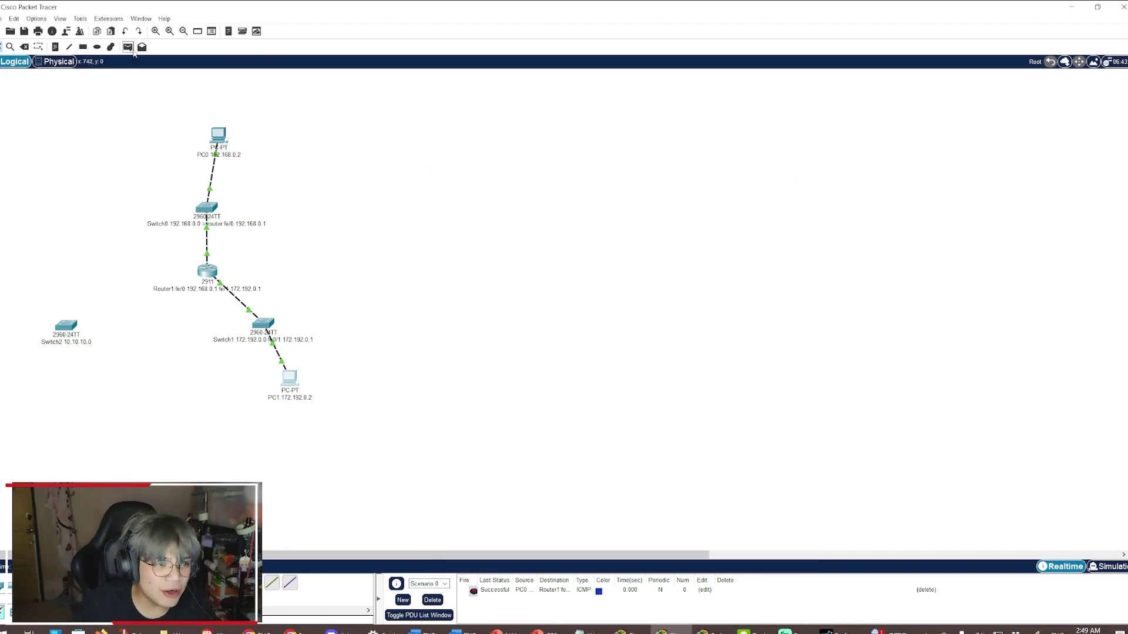
click(292, 380)
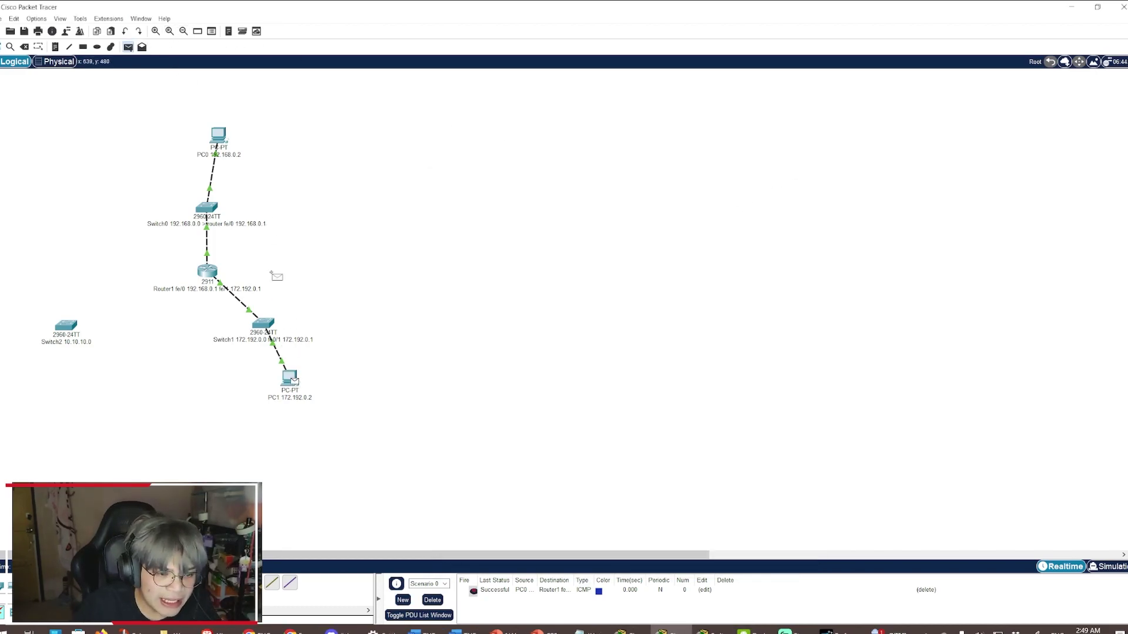
click(219, 136)
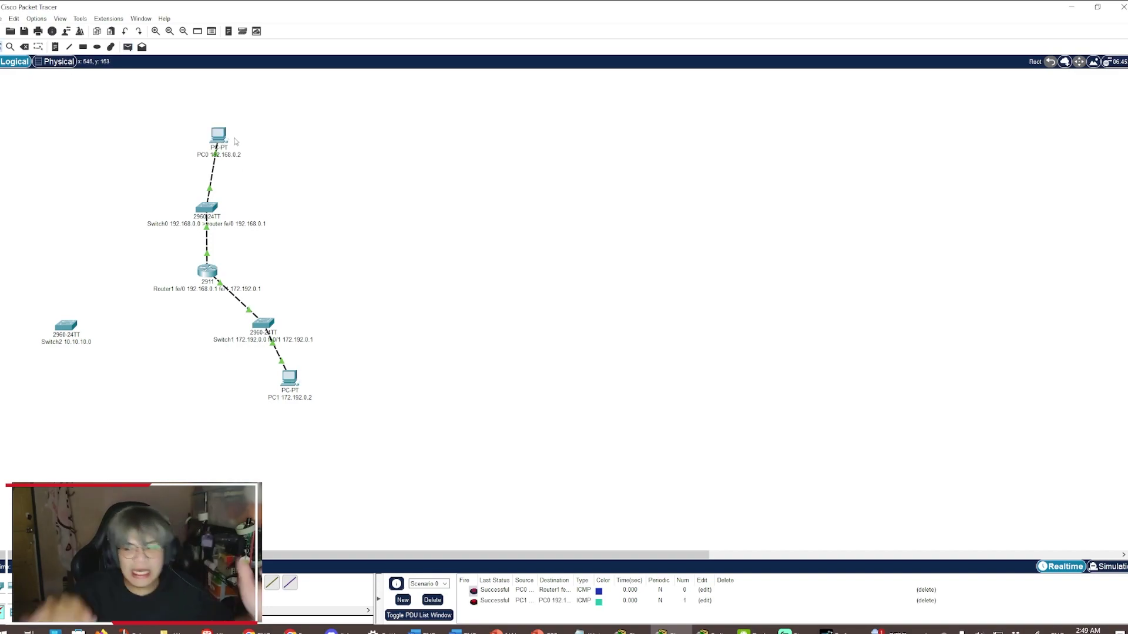
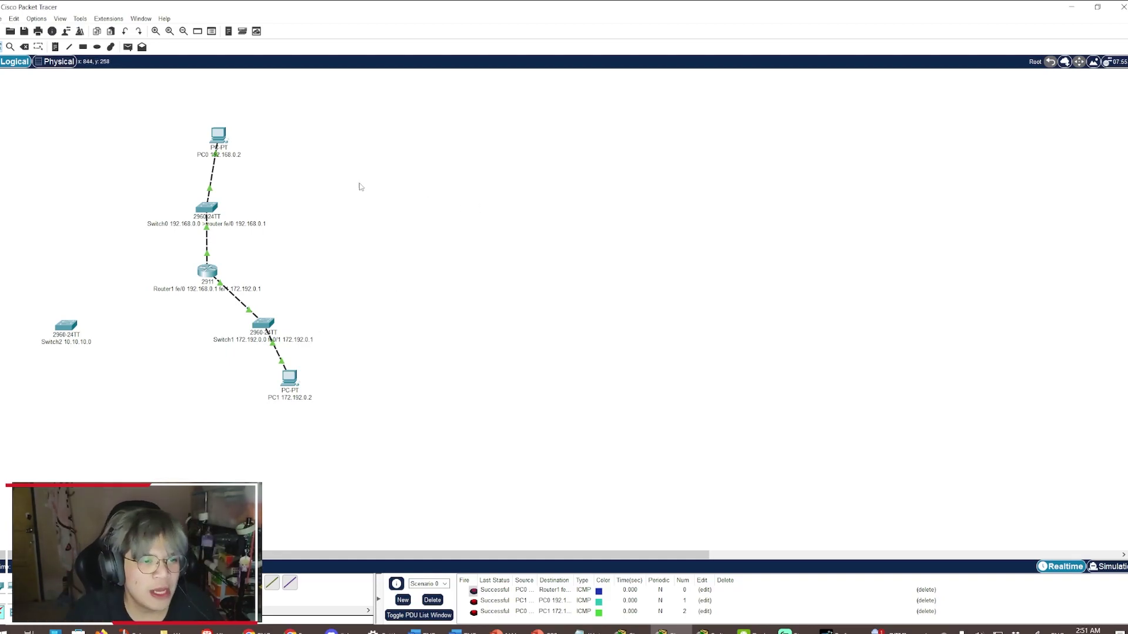
Set up an inbound IPv4 firewall rule on PC1 that denies ICMP from remote IP 192.168.0.0
click(294, 381)
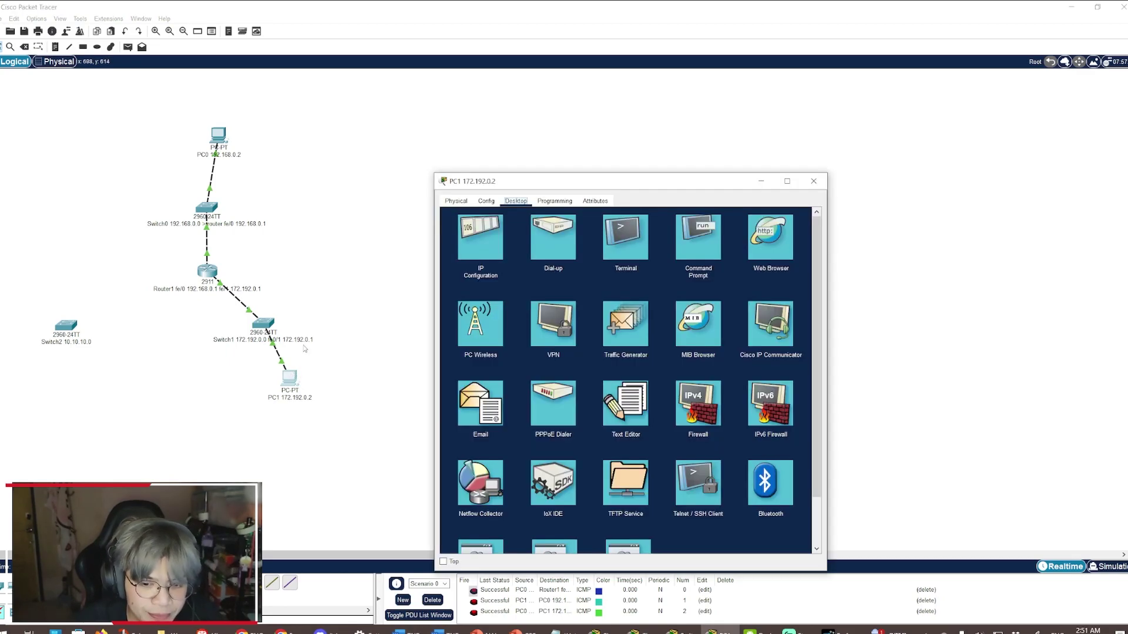
click(689, 405)
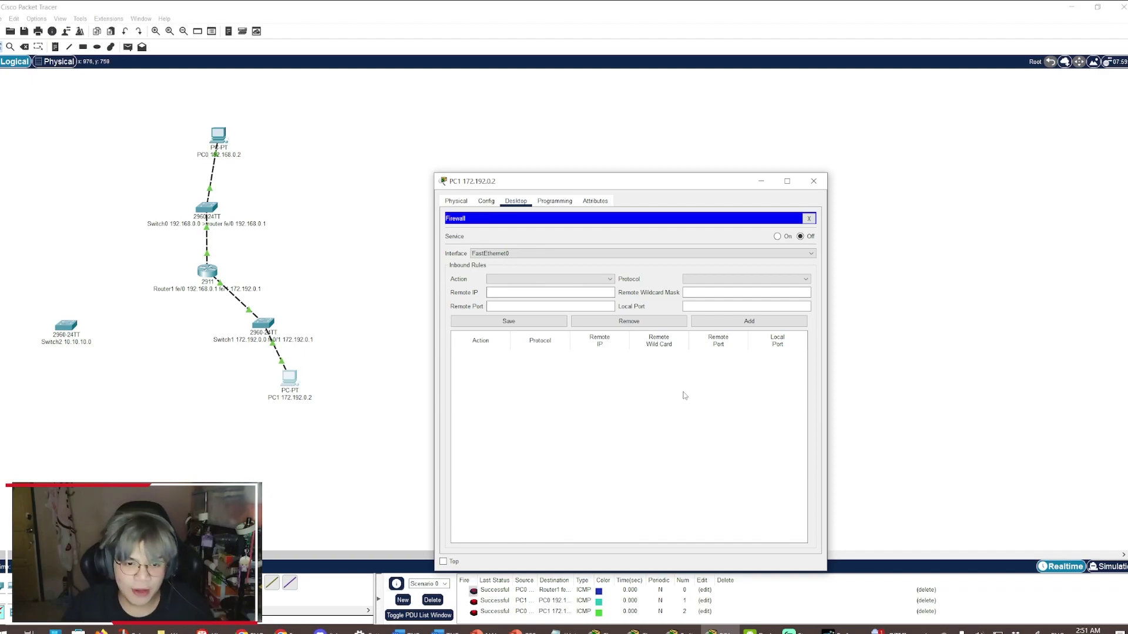
click(546, 280)
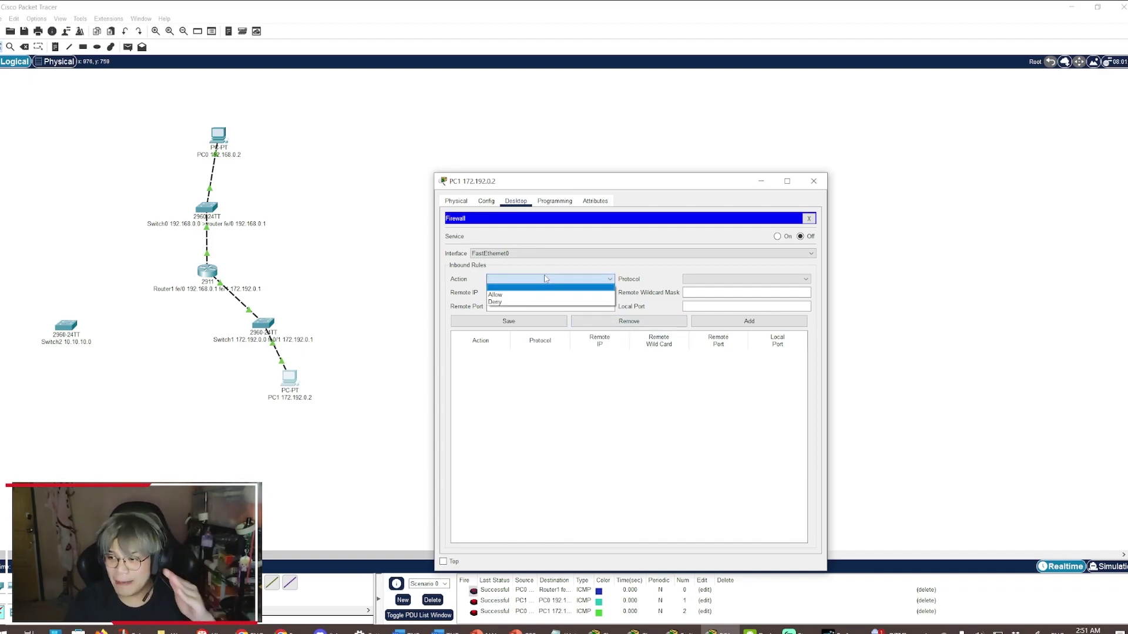
click(509, 302)
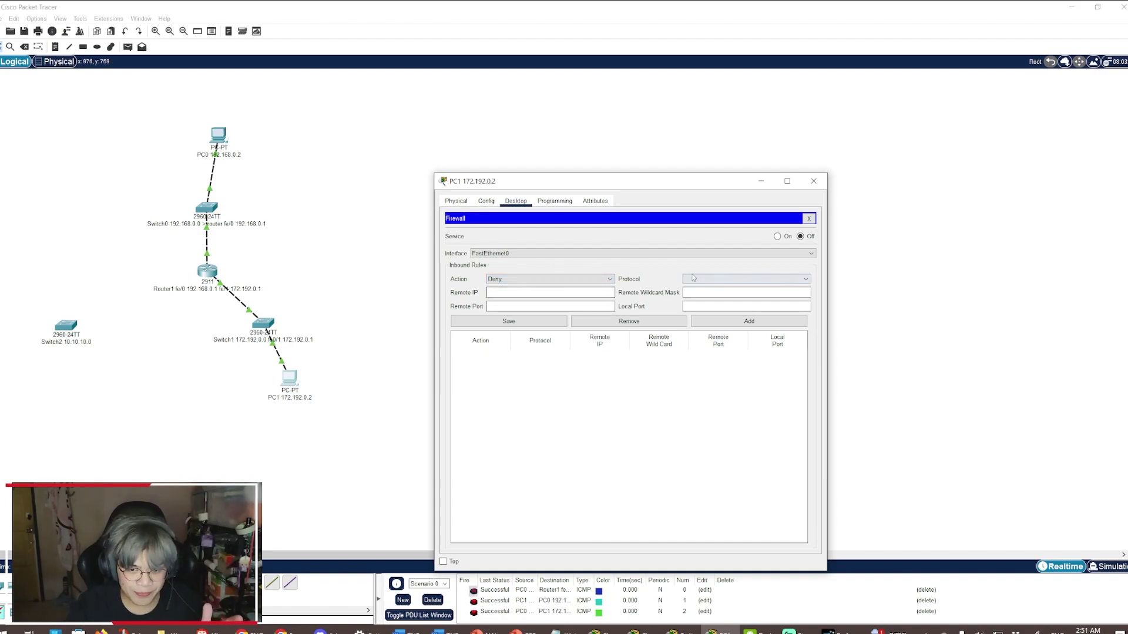
click(696, 280)
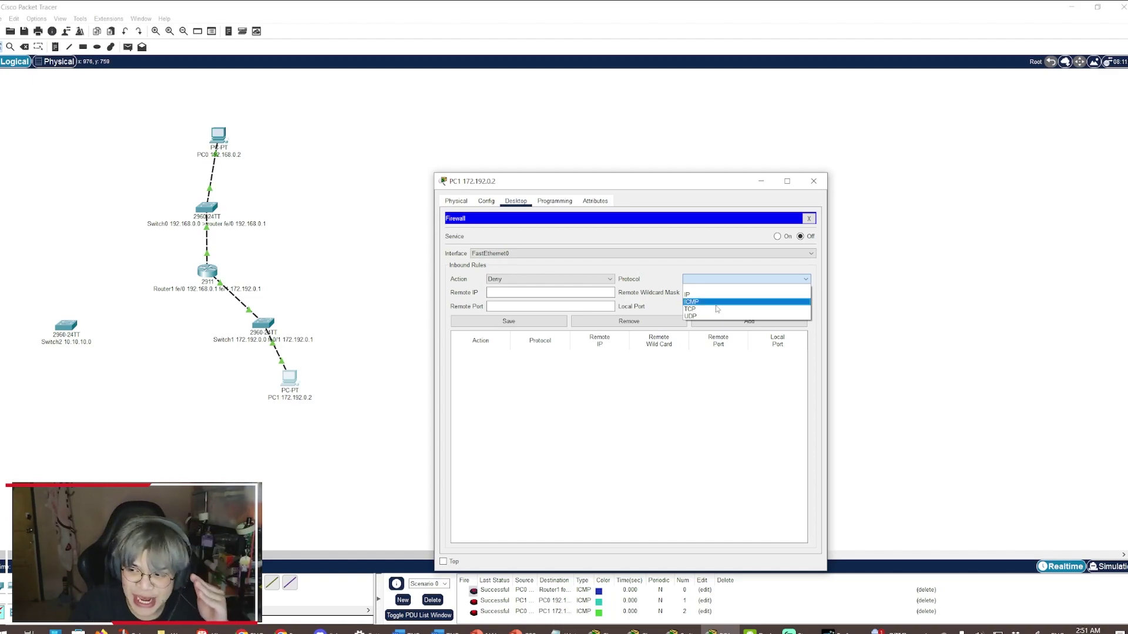
click(716, 306)
click(589, 295)
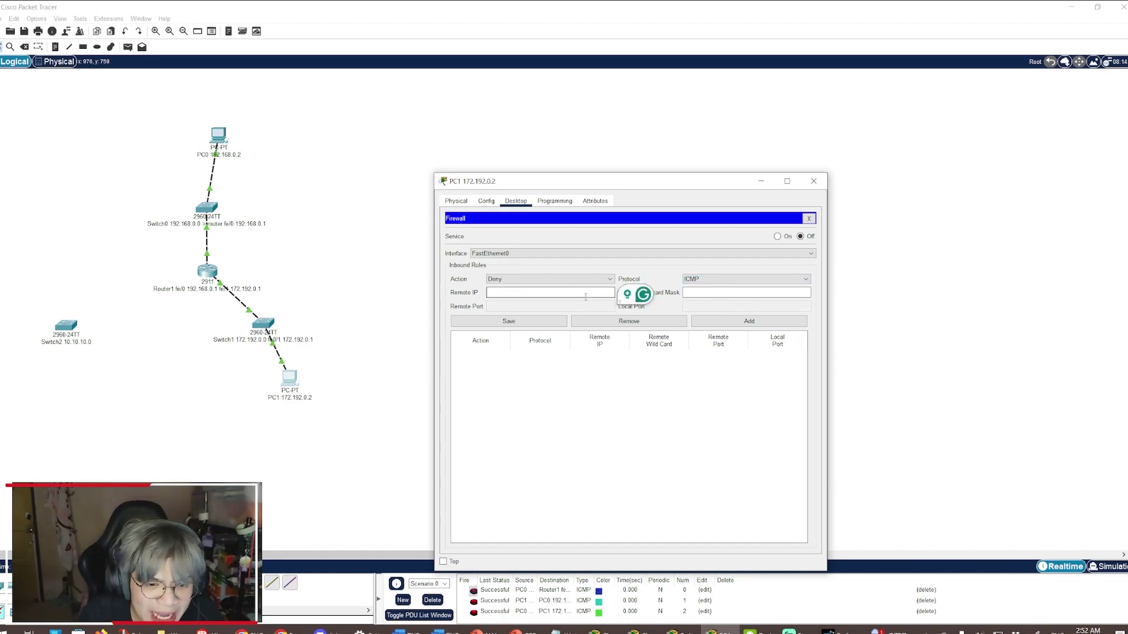
text(192)
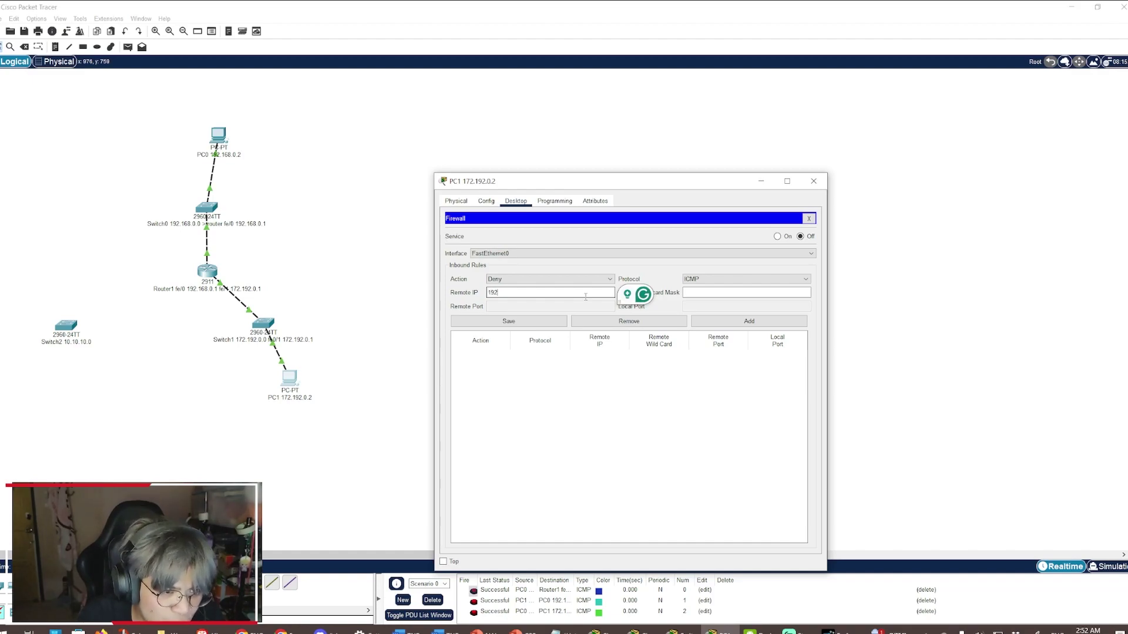
text(.168.0)
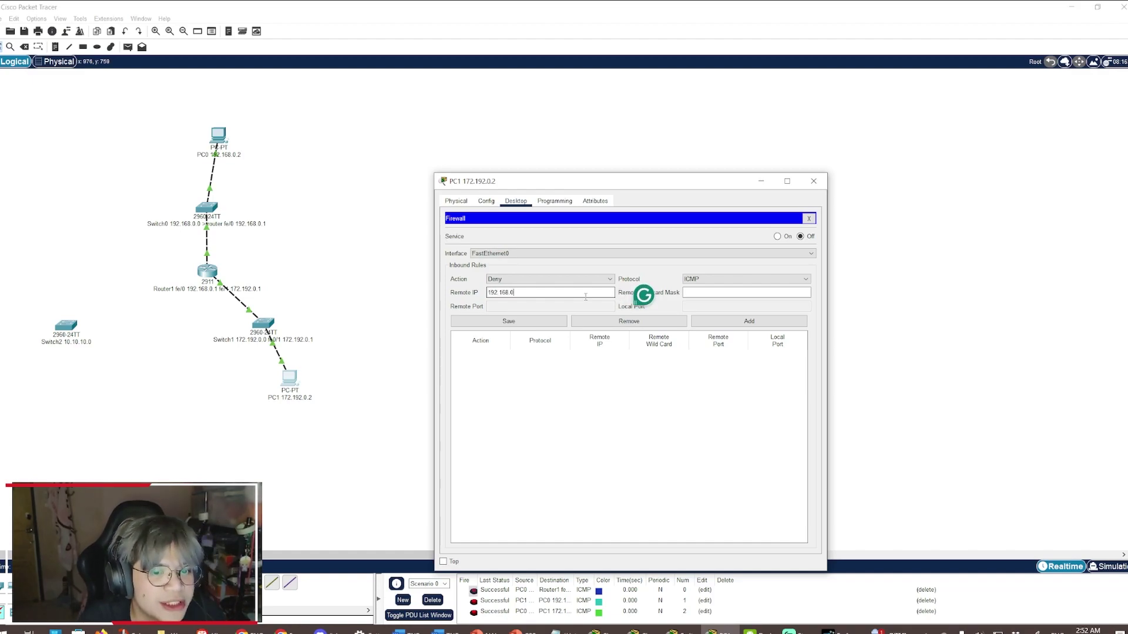
text(.0)
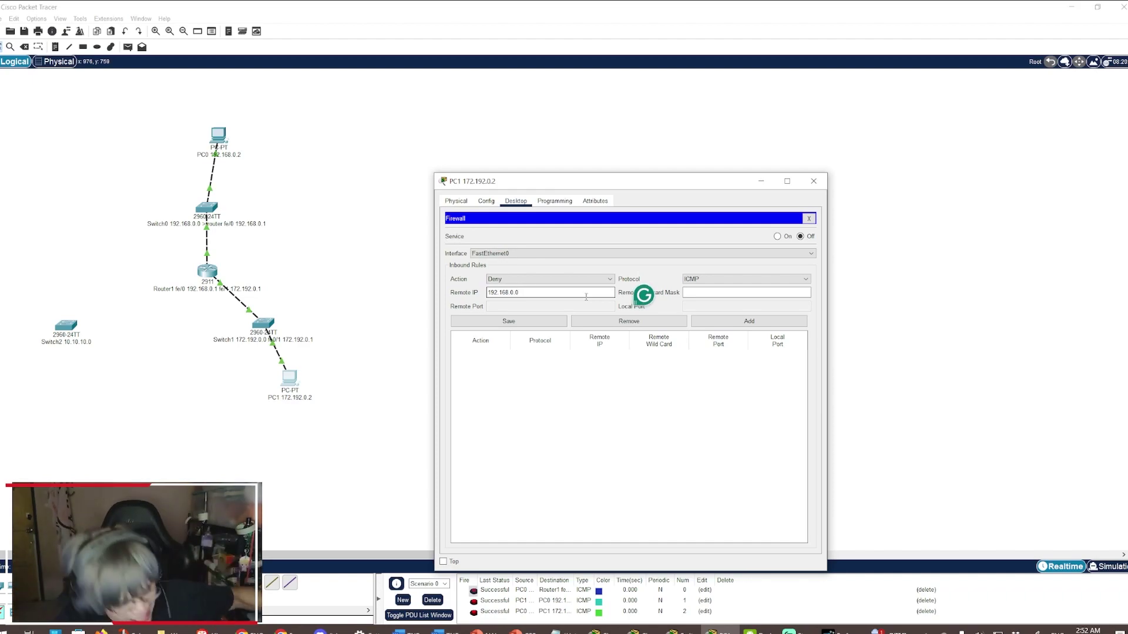
Try to add the firewall rule with remote wildcard mask 255.255.255.0
click(724, 292)
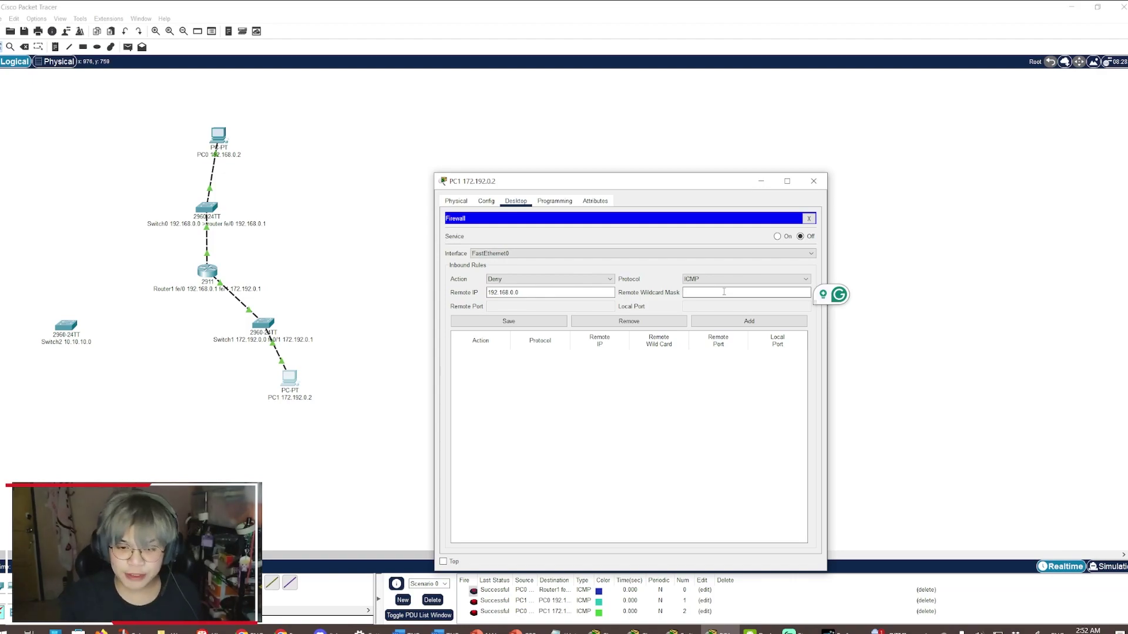
text(255.255.2)
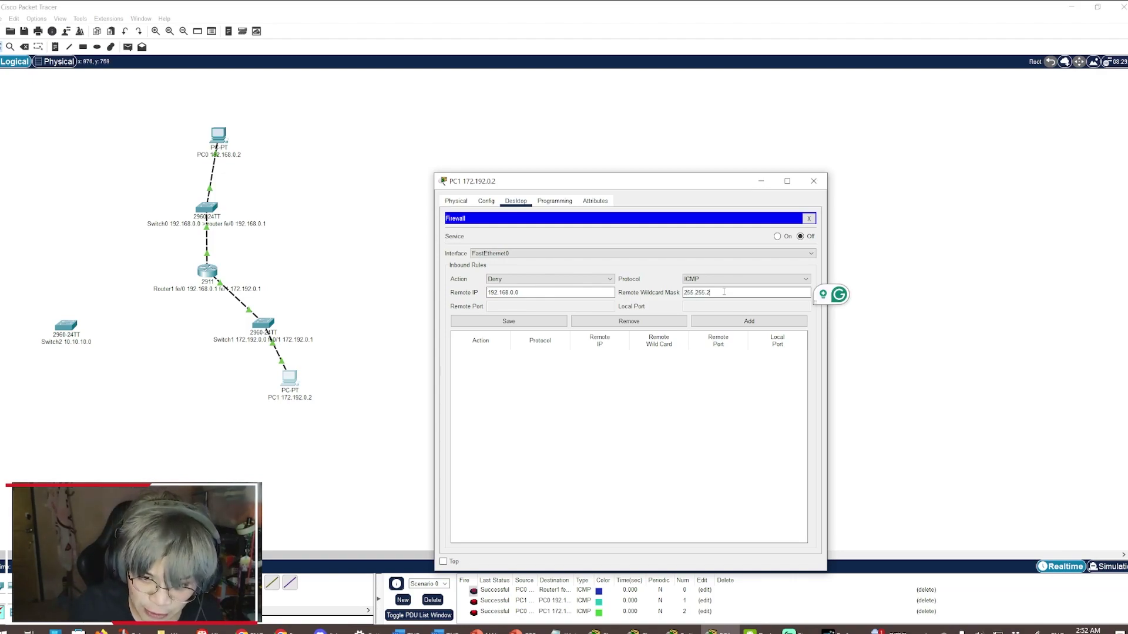
text(55.0)
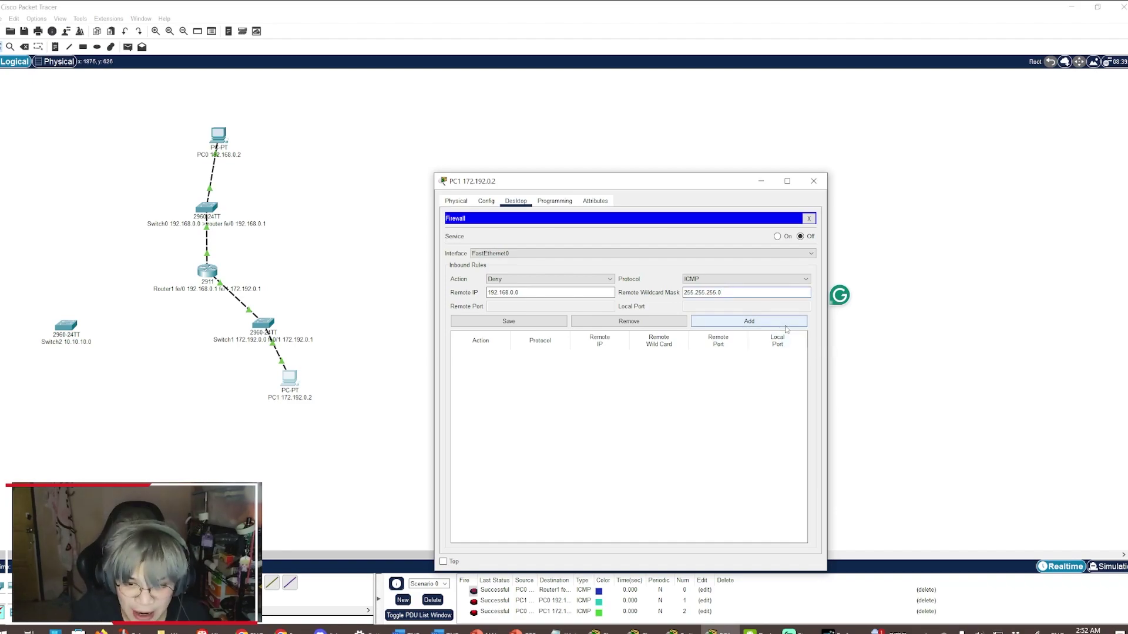
click(785, 325)
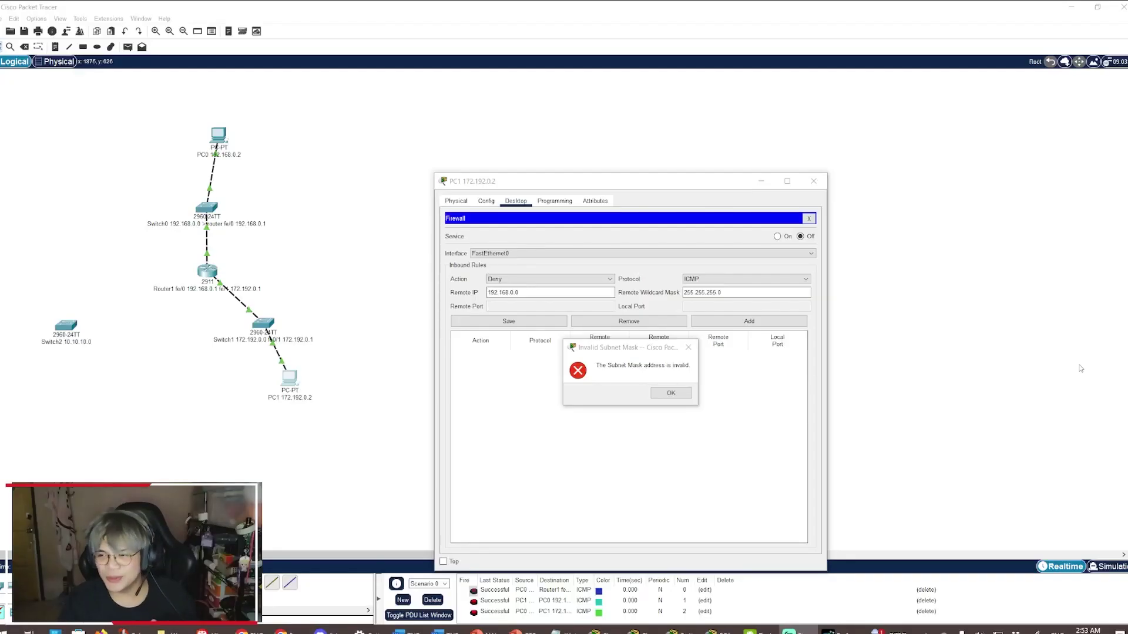
click(670, 393)
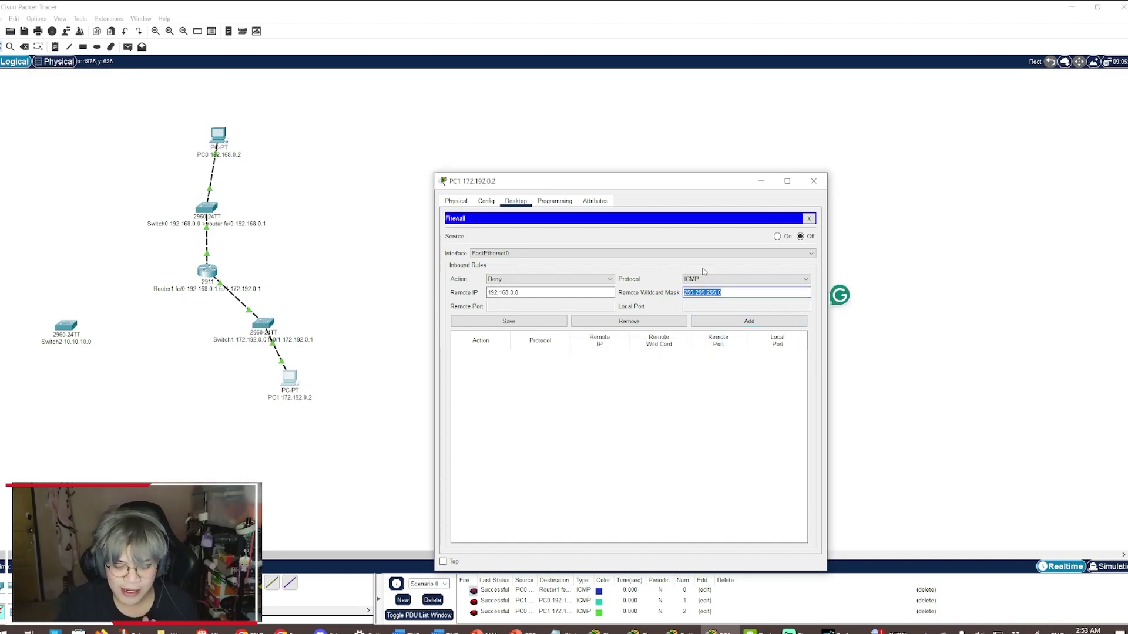
Set the rule's remote wildcard mask to 0.0.0.255, add the rule and turn PC1's firewall service on
text(0.0.0)
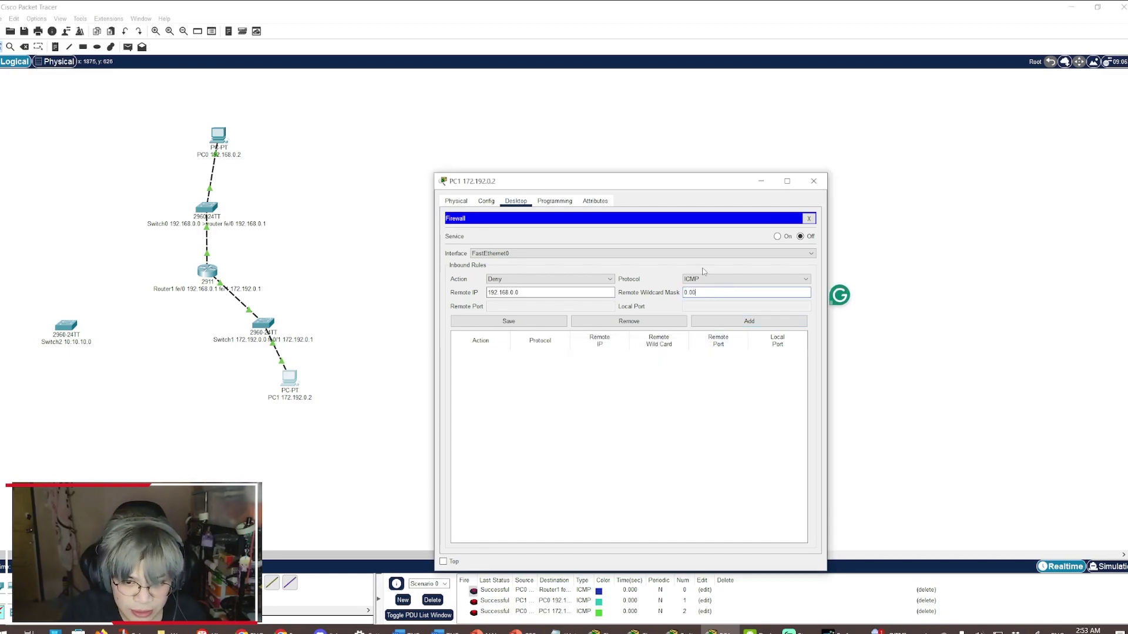
text(.255)
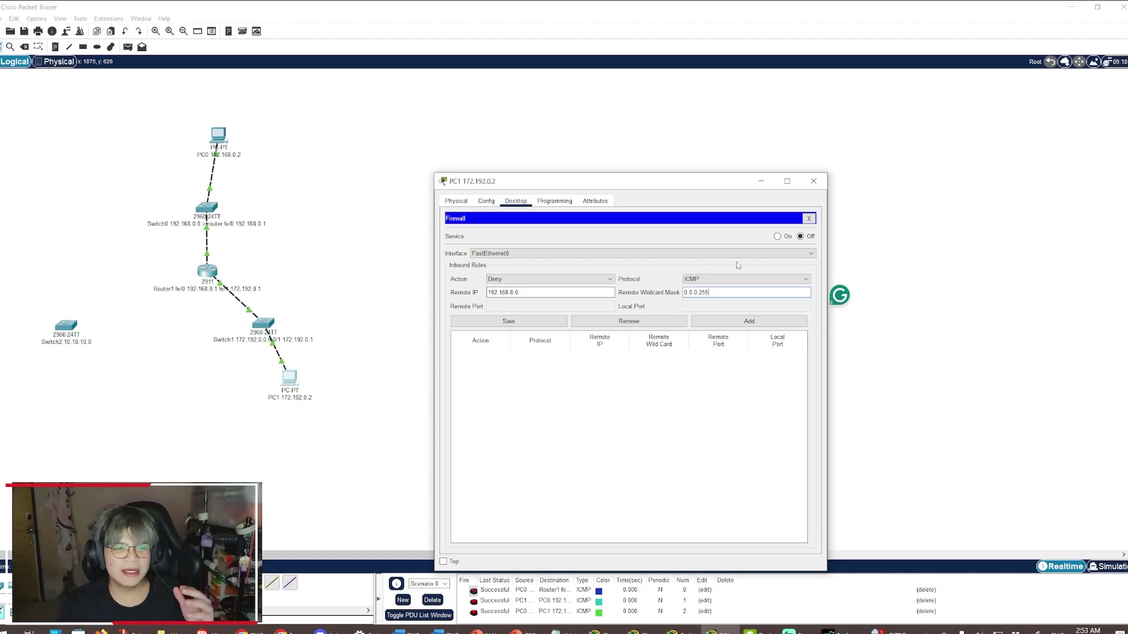
click(748, 321)
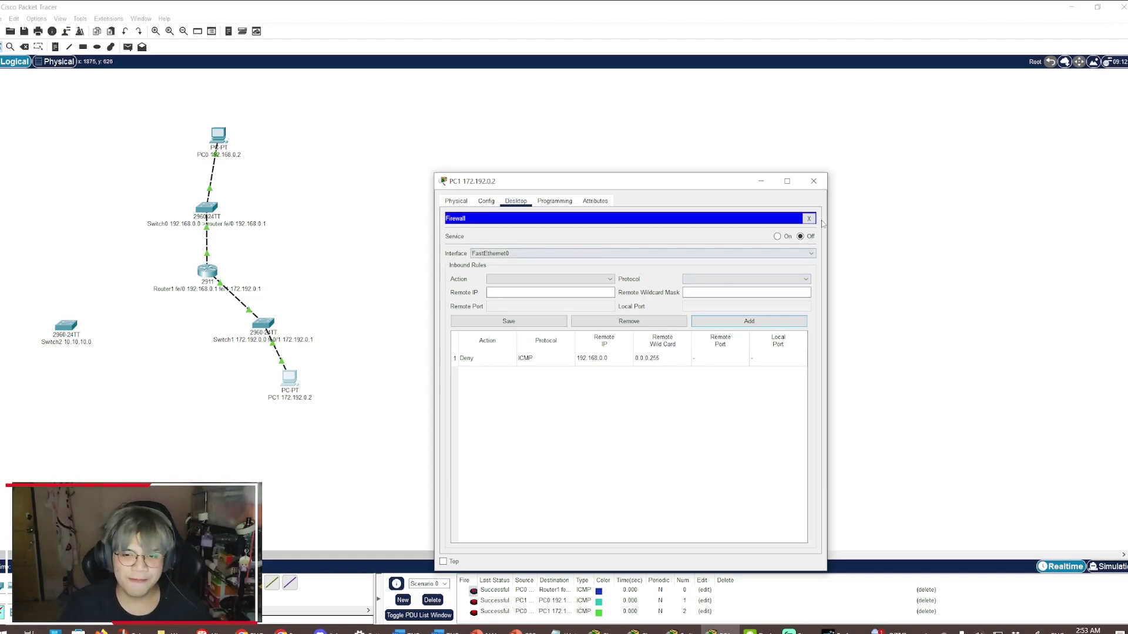
click(787, 237)
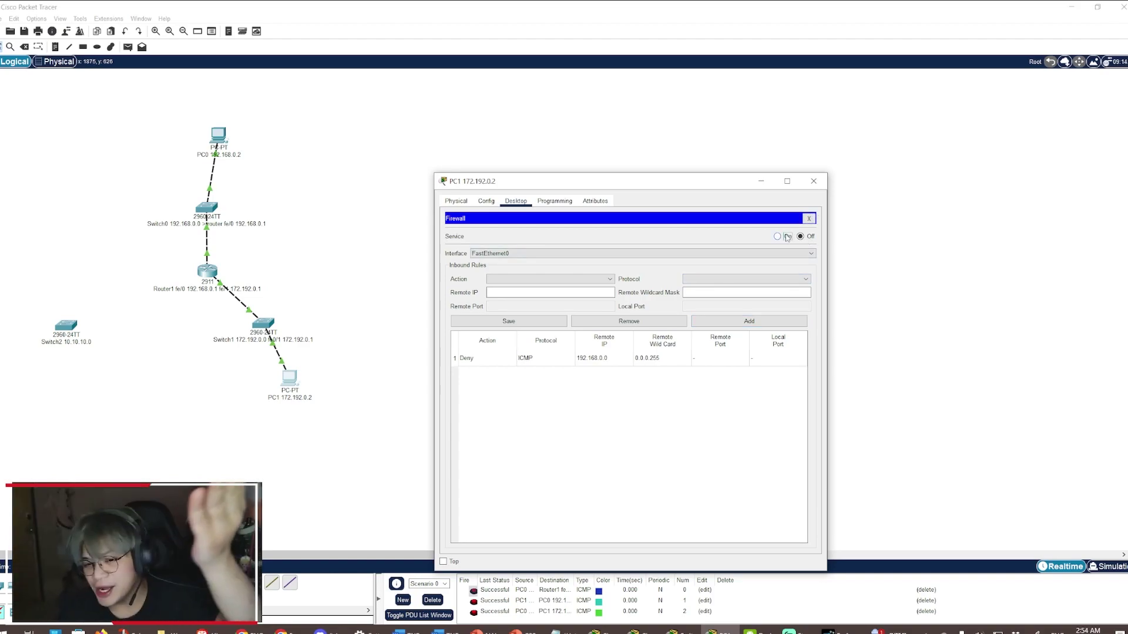
click(808, 219)
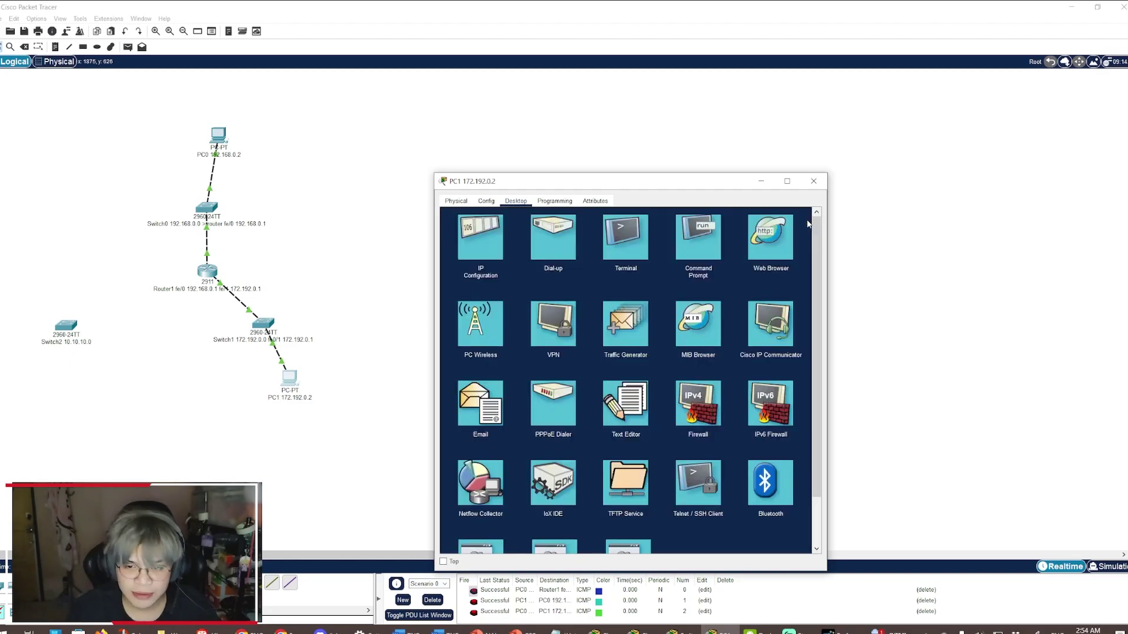
Ping 192.168.0.2 from PC1's command prompt to test whether its firewall rule blocks ICMP
click(717, 262)
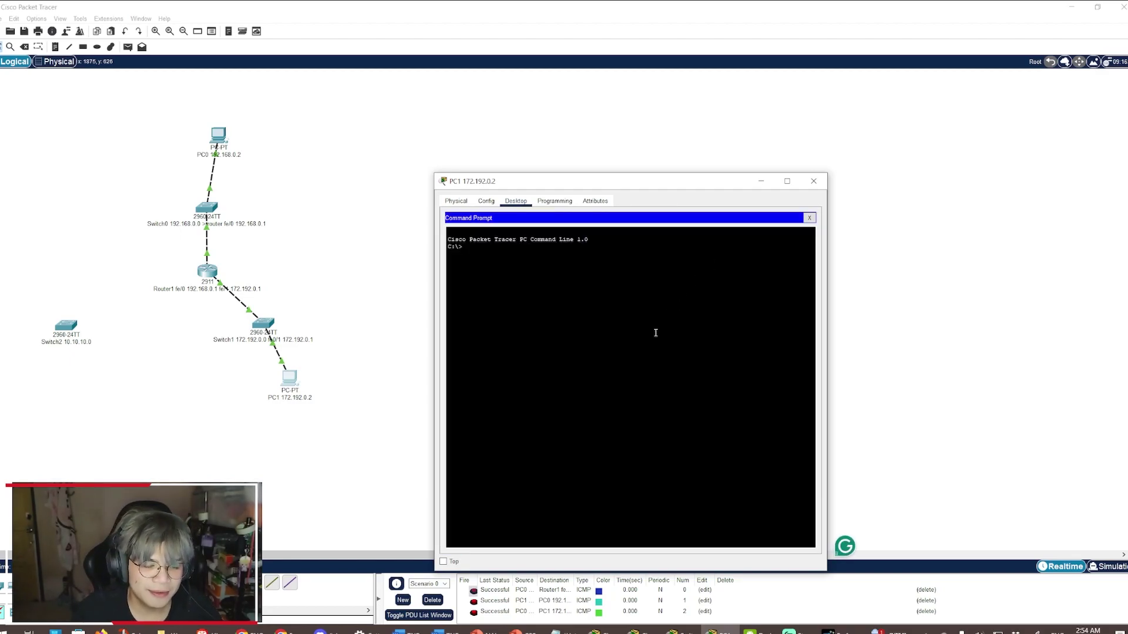
text(ping)
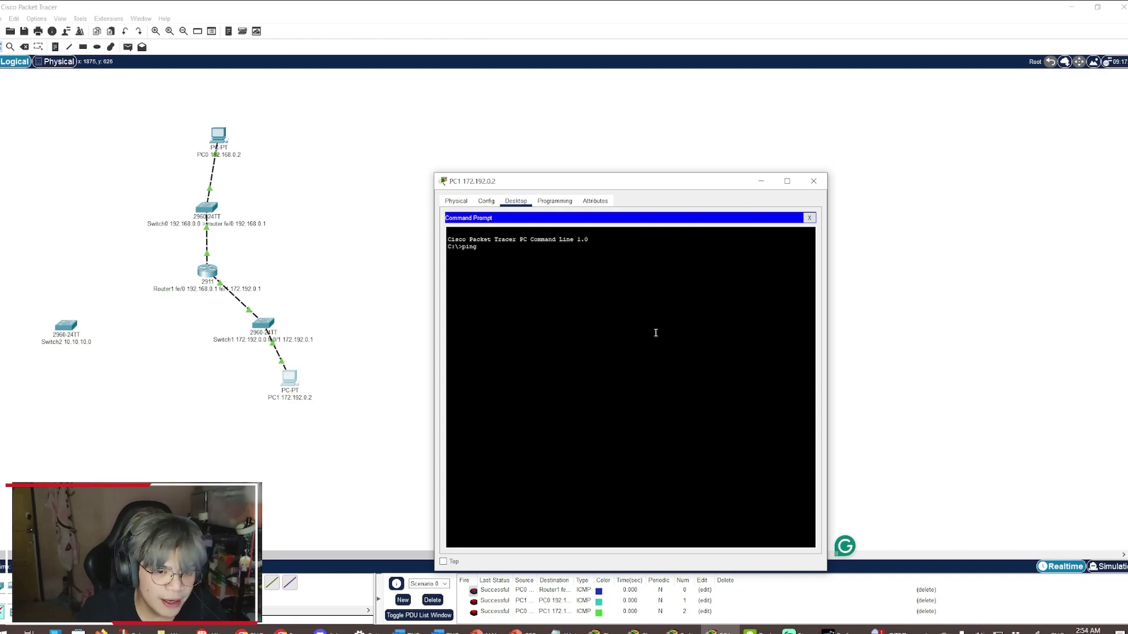
text( 192.168)
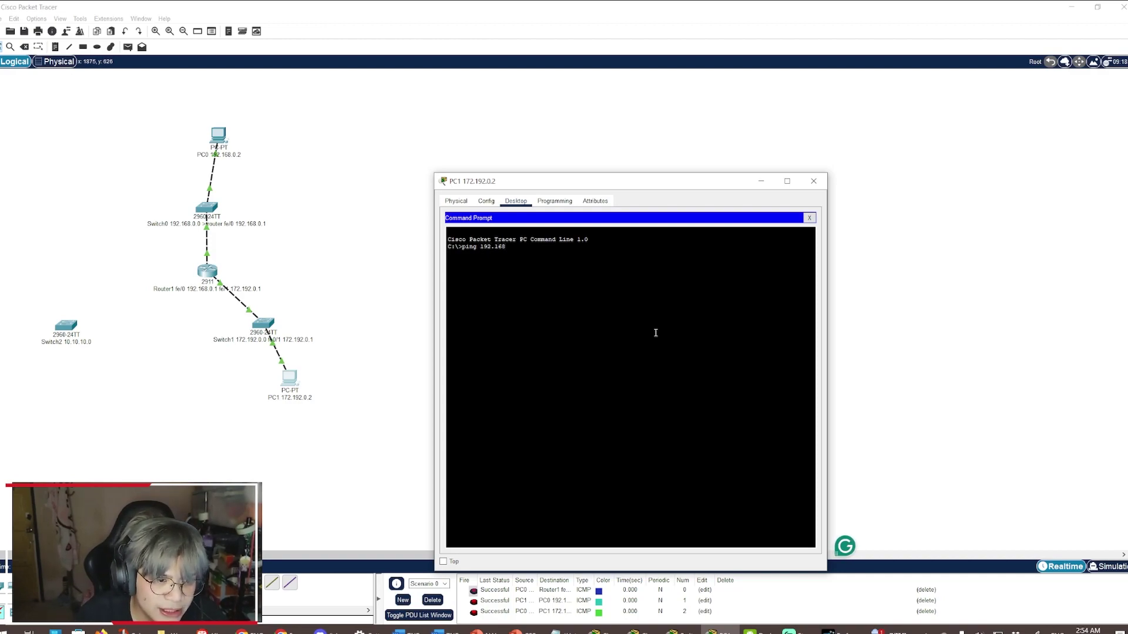
text(.0.)
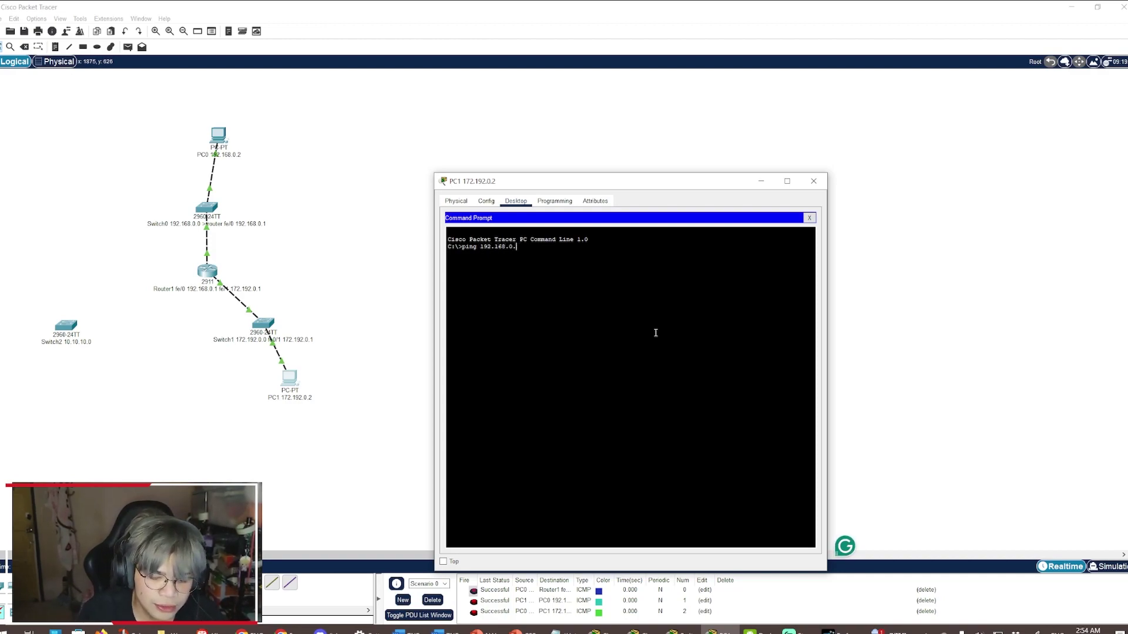
text(2)
key(Return)
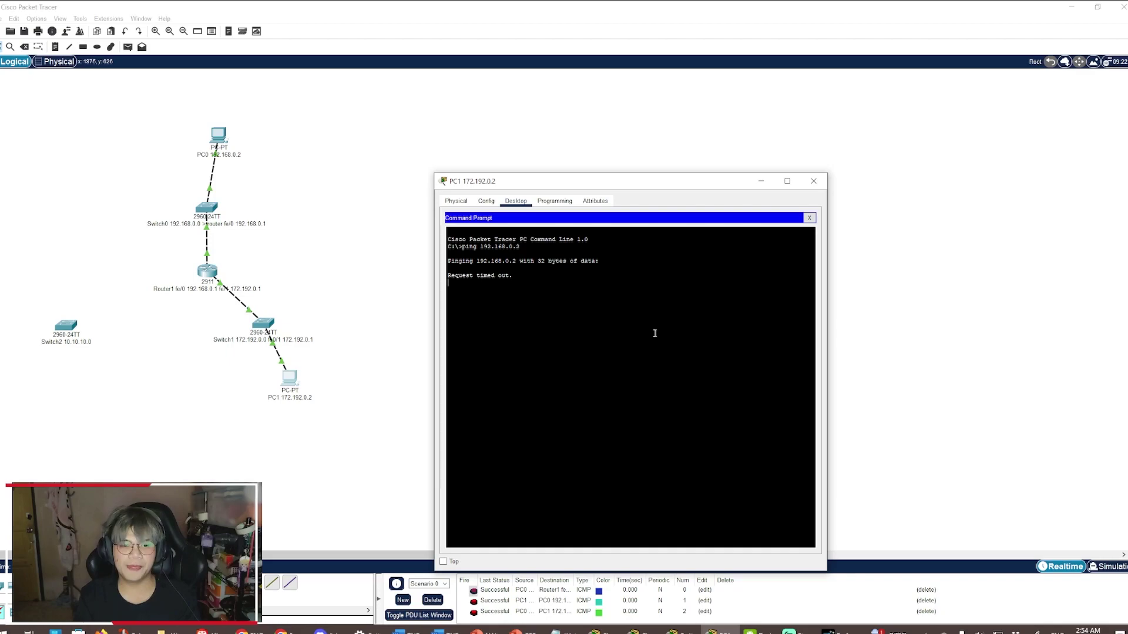
Ping 172.192.0.2 from PC0's command prompt to test the connection towards PC1, then close PC0's window
double_click(223, 139)
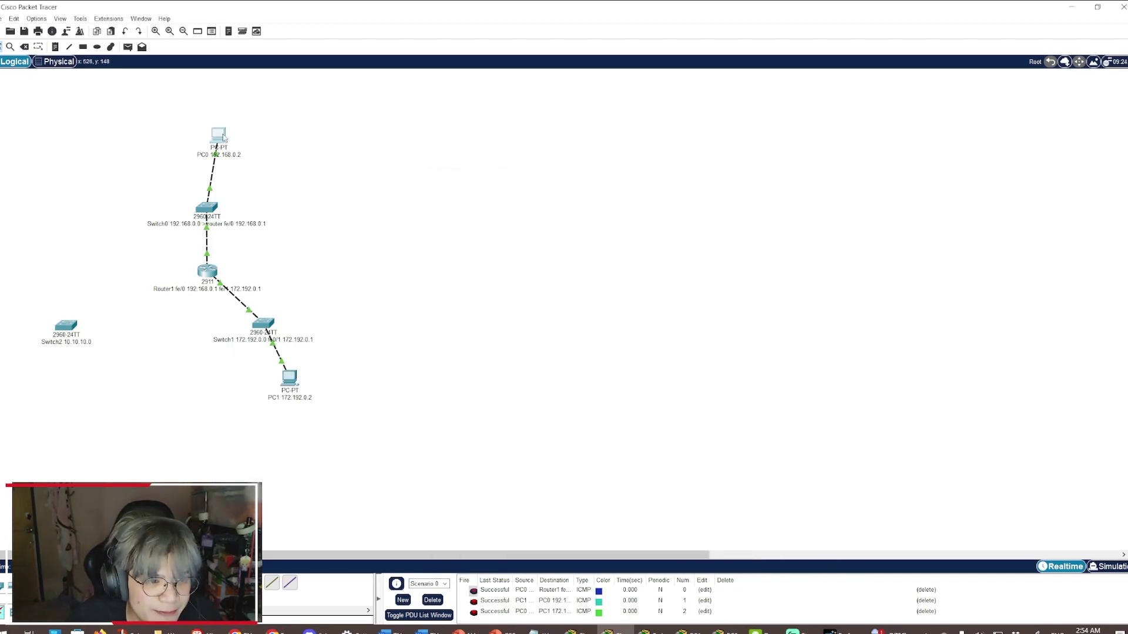
click(223, 137)
click(698, 236)
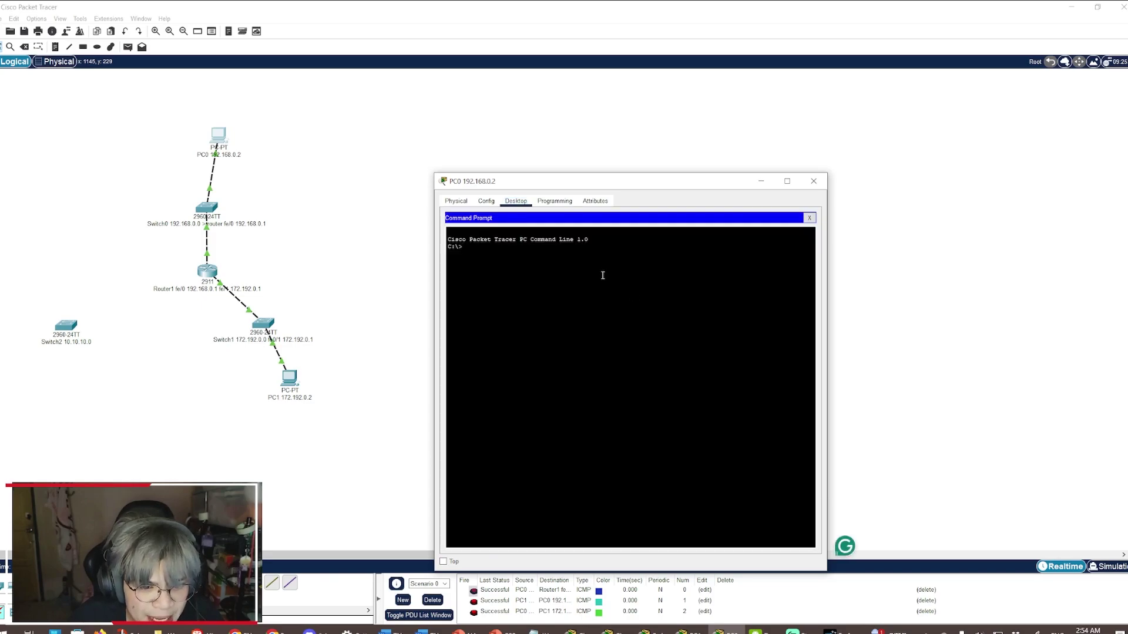
text(ping)
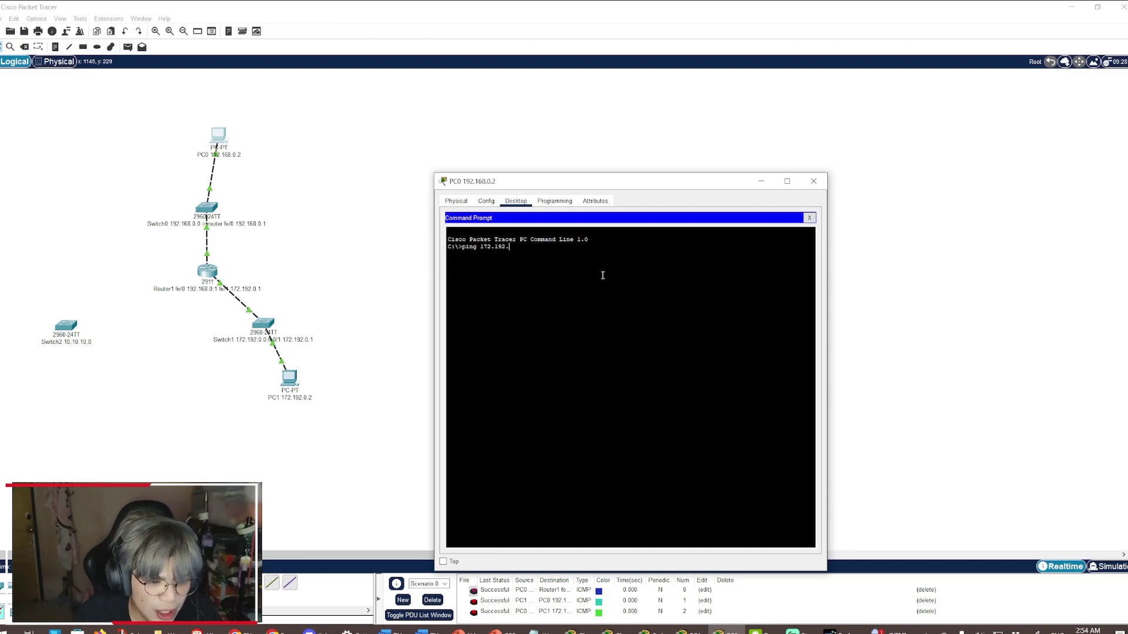
text(172.192.0.2)
key(Return)
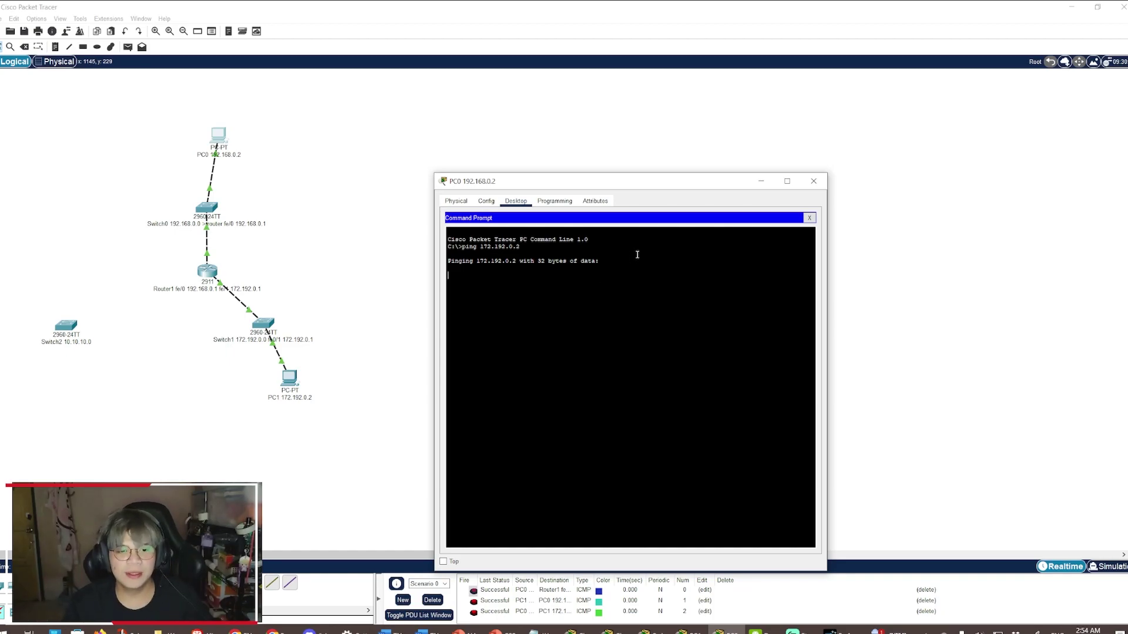
click(813, 182)
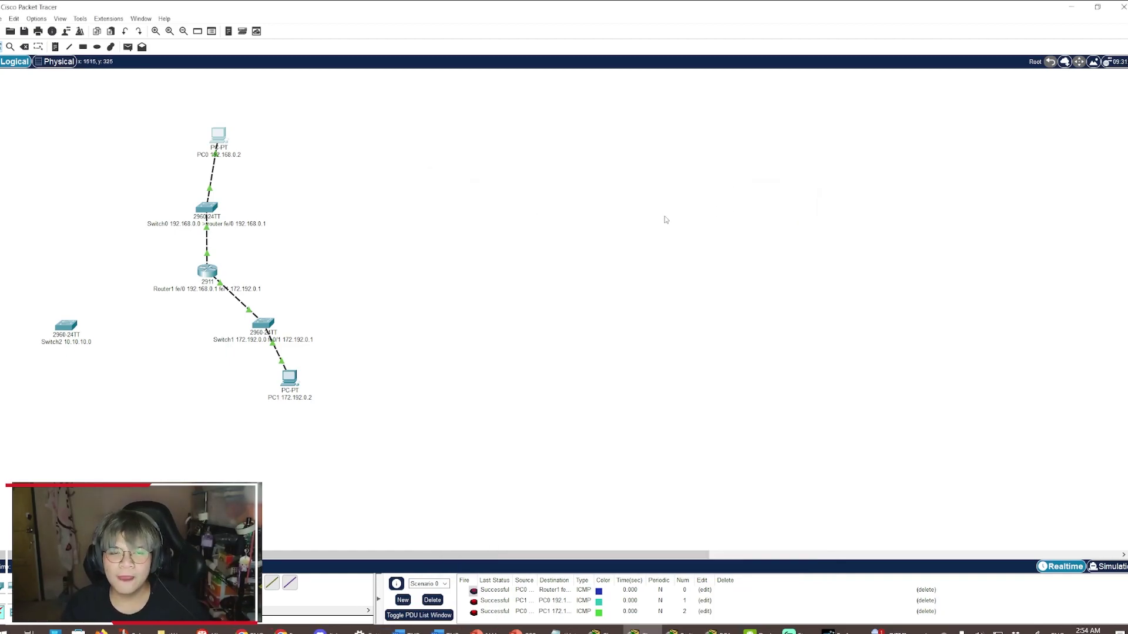
Turn off the IPv4 firewall service on PC1
click(294, 383)
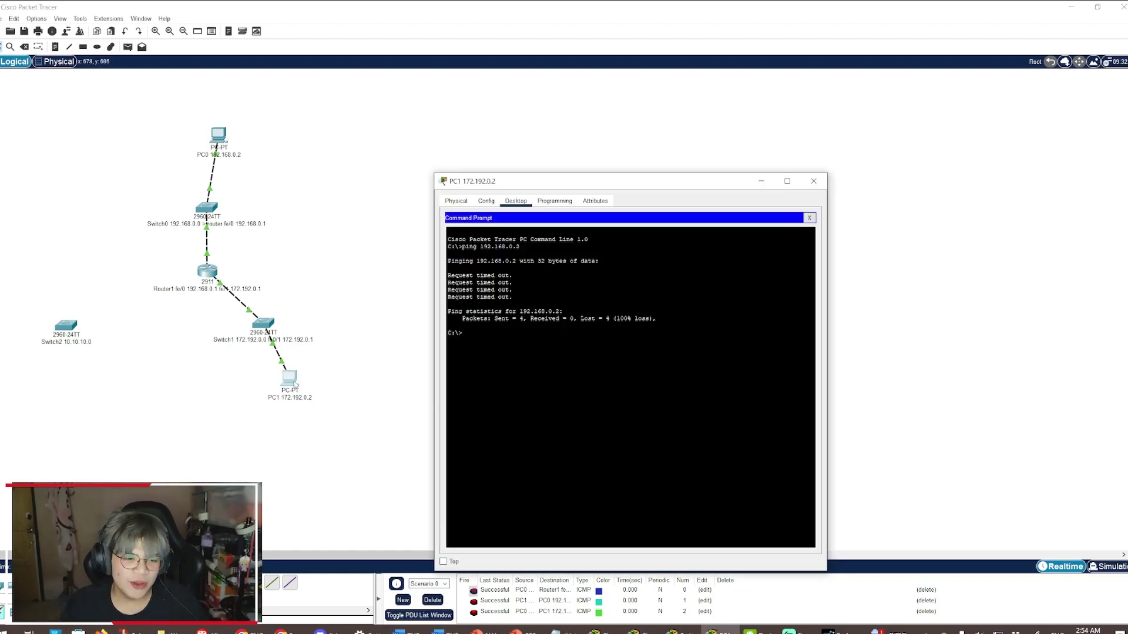
click(295, 382)
click(300, 377)
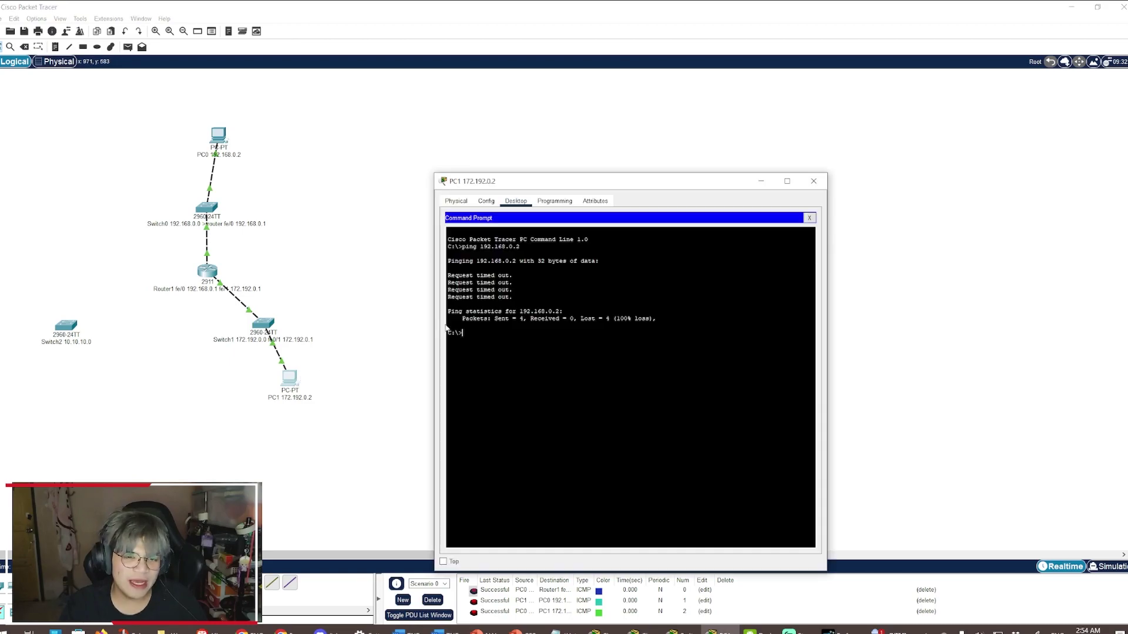
click(809, 218)
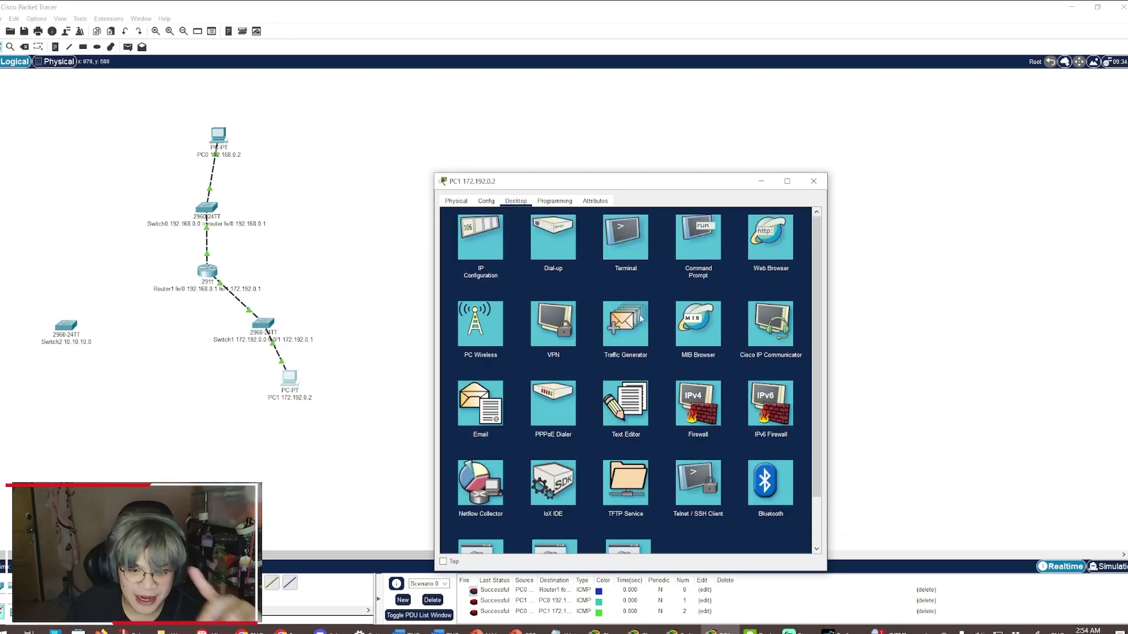
click(696, 404)
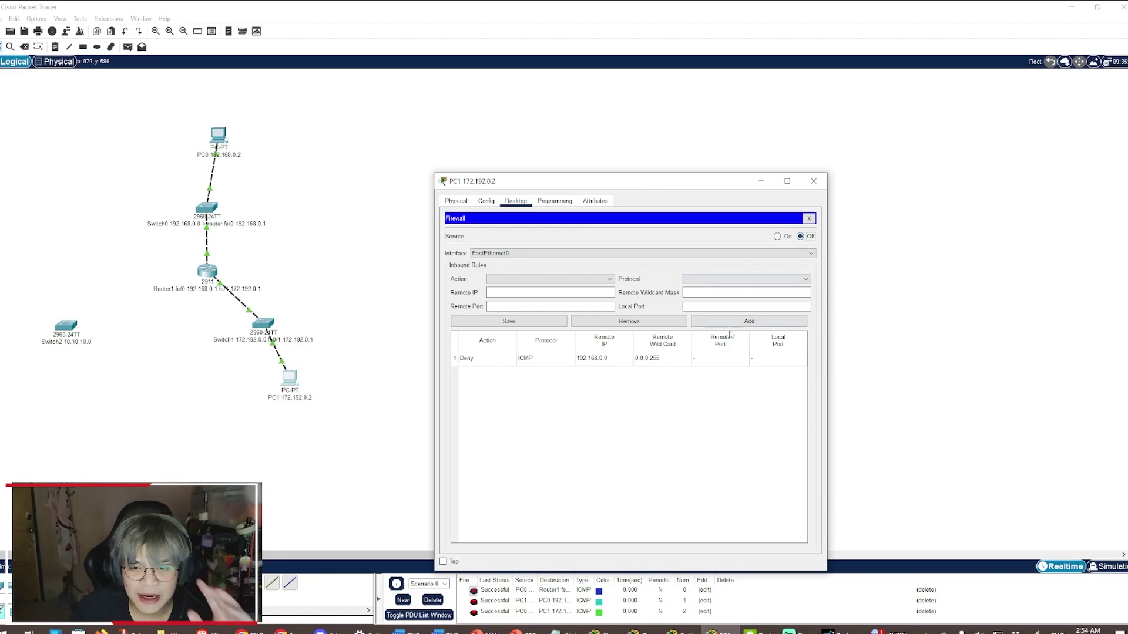
click(800, 236)
click(808, 219)
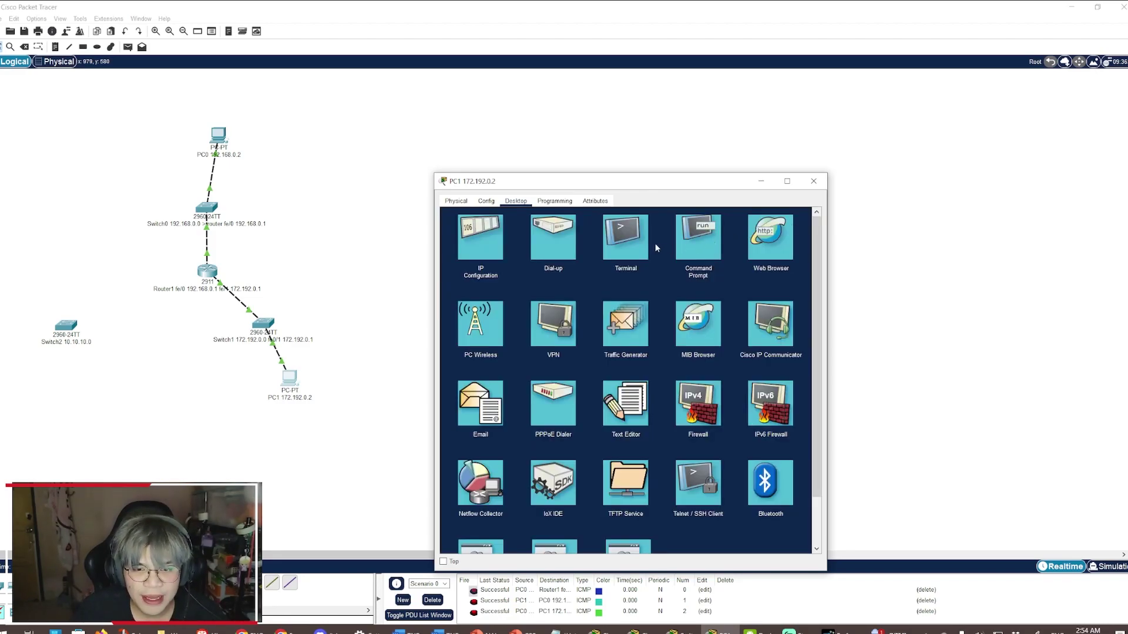
Repeat the ping to 192.168.0.2 from PC1's command prompt with its firewall service off
click(698, 238)
key(Up)
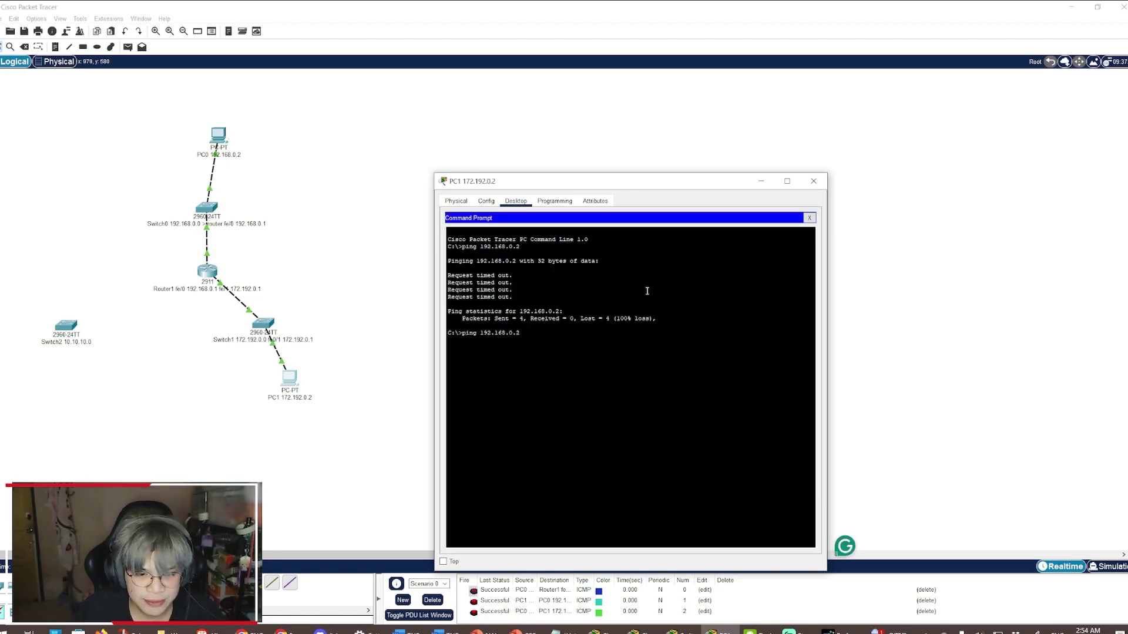
key(Return)
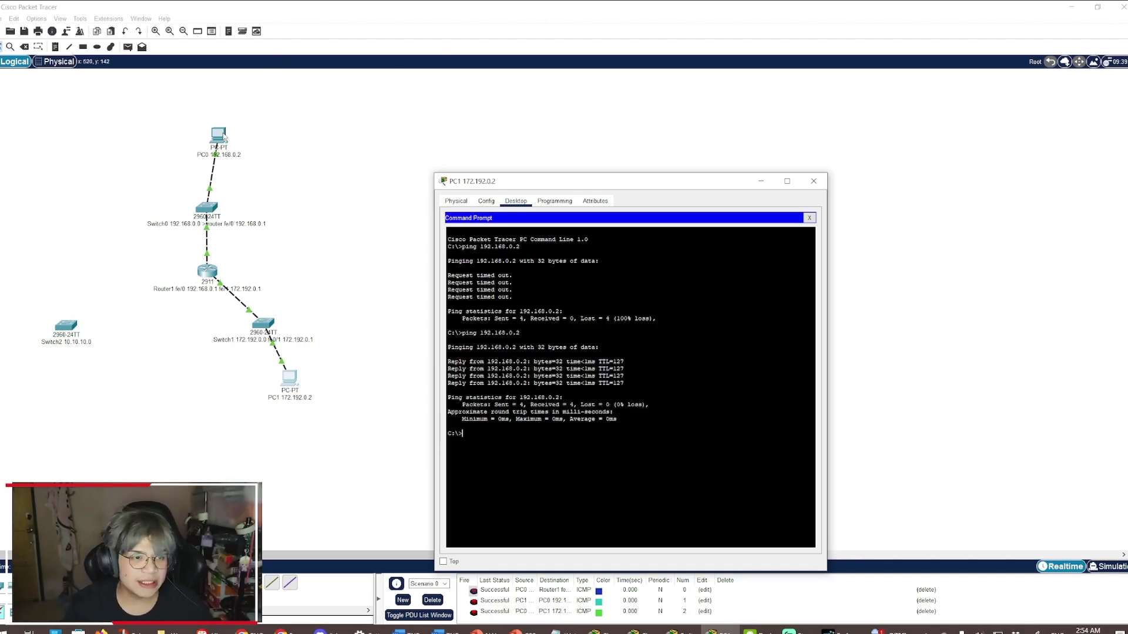
Repeat the ping to 172.192.0.2 from PC0's command prompt and close PC0's window
click(295, 149)
click(229, 141)
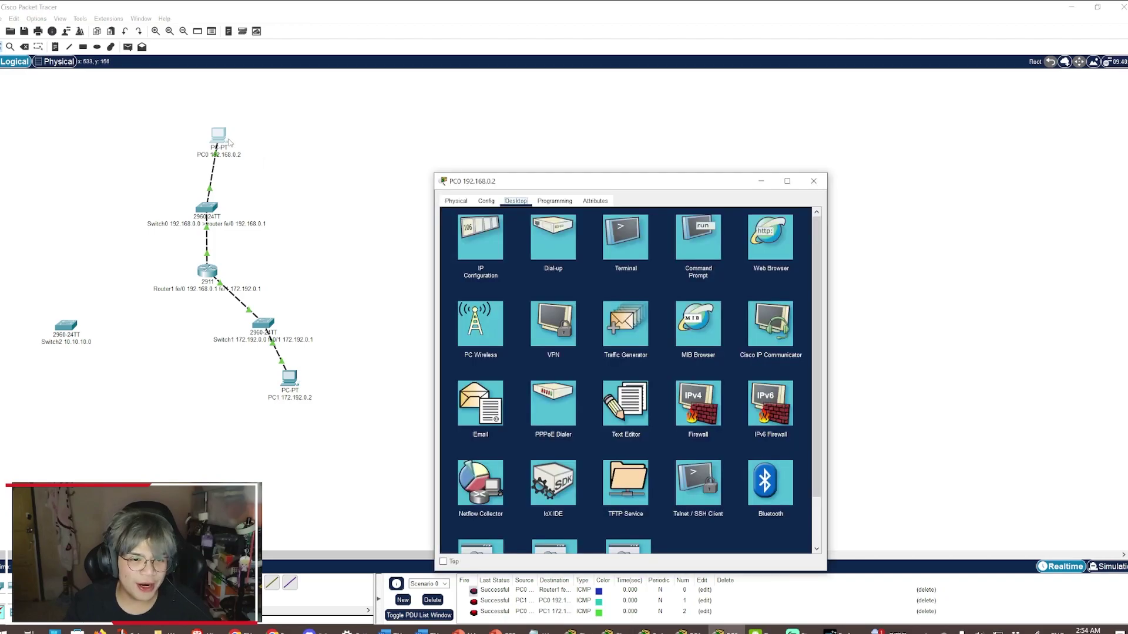
click(698, 235)
key(Up)
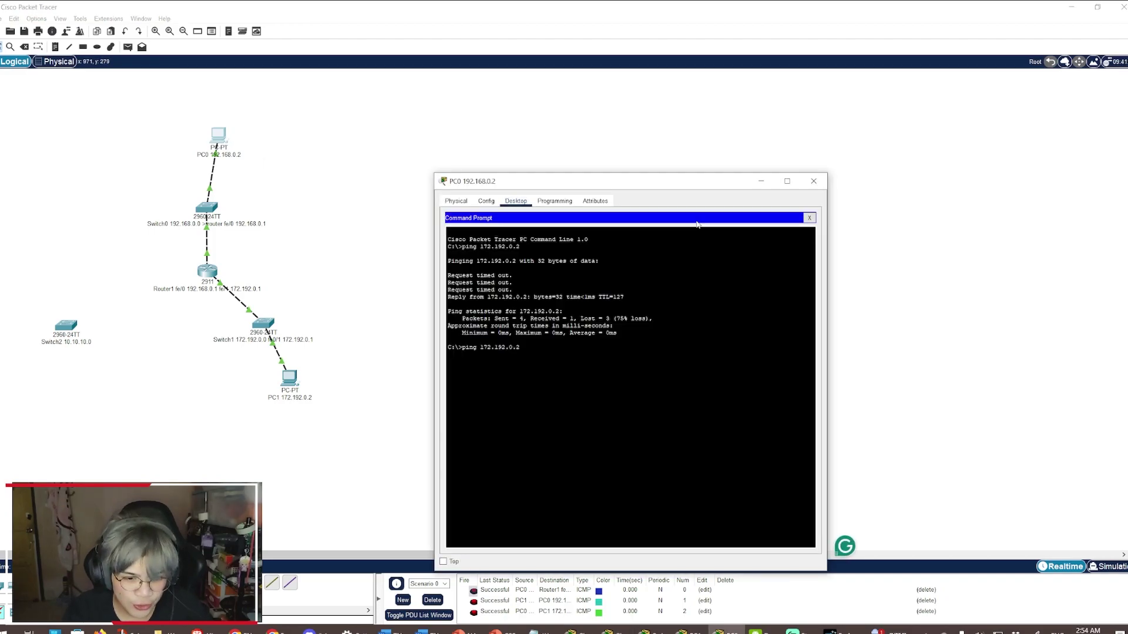
key(Return)
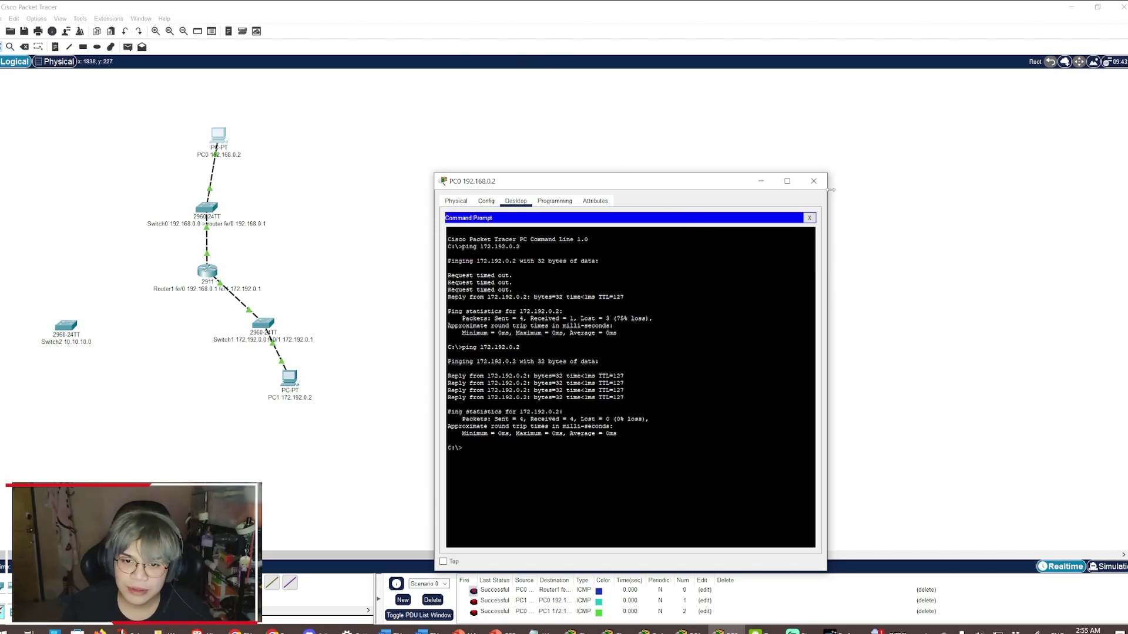
click(813, 181)
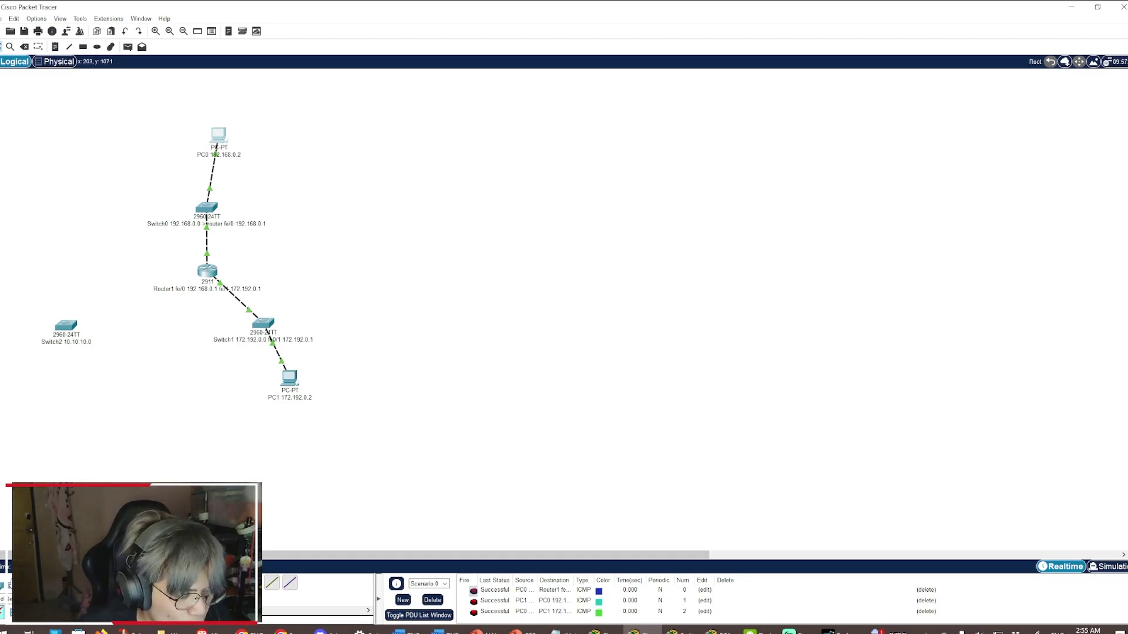
Place a new PC below Switch2 and cable Switch2 to the router's GigabitEthernet0/2 port with a copper cross-over cable
click(41, 585)
click(46, 440)
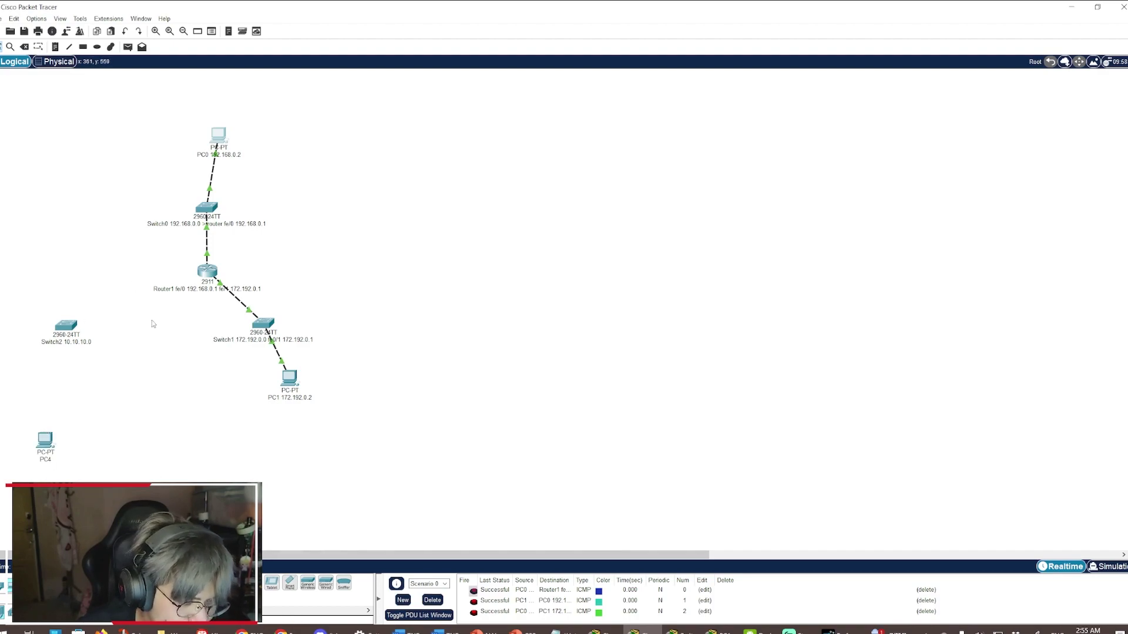
click(47, 586)
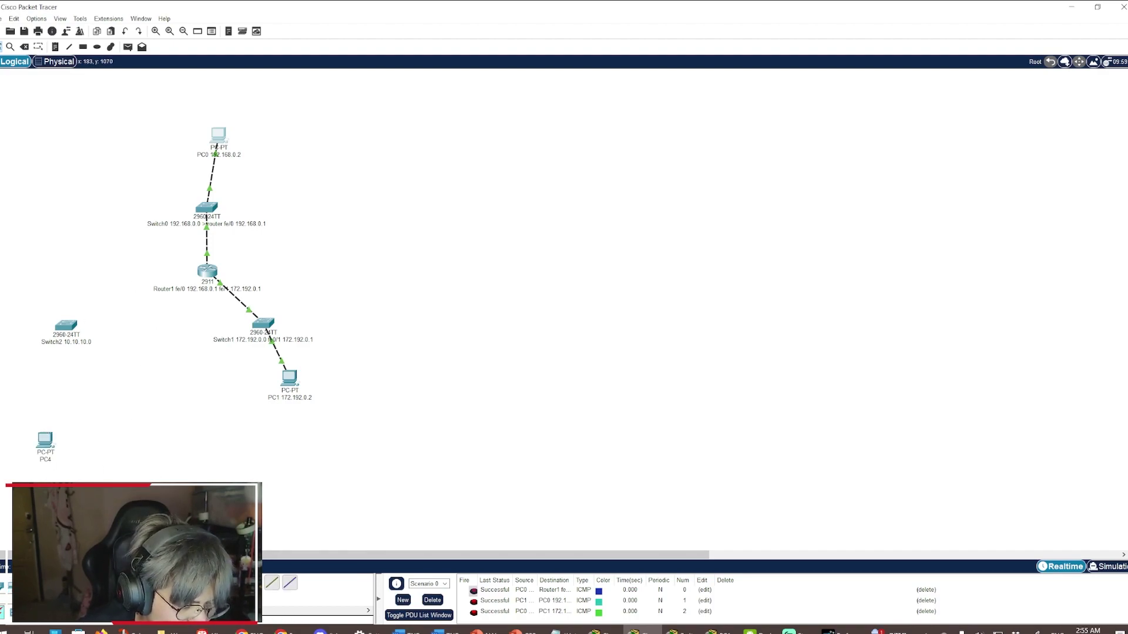
click(68, 327)
click(139, 344)
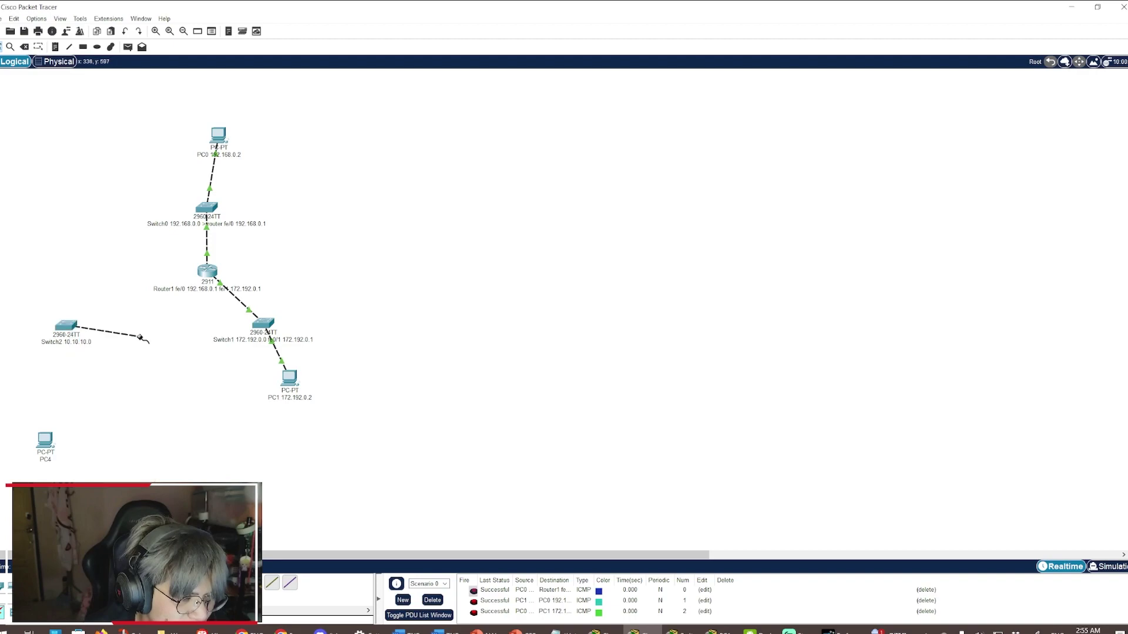
click(207, 271)
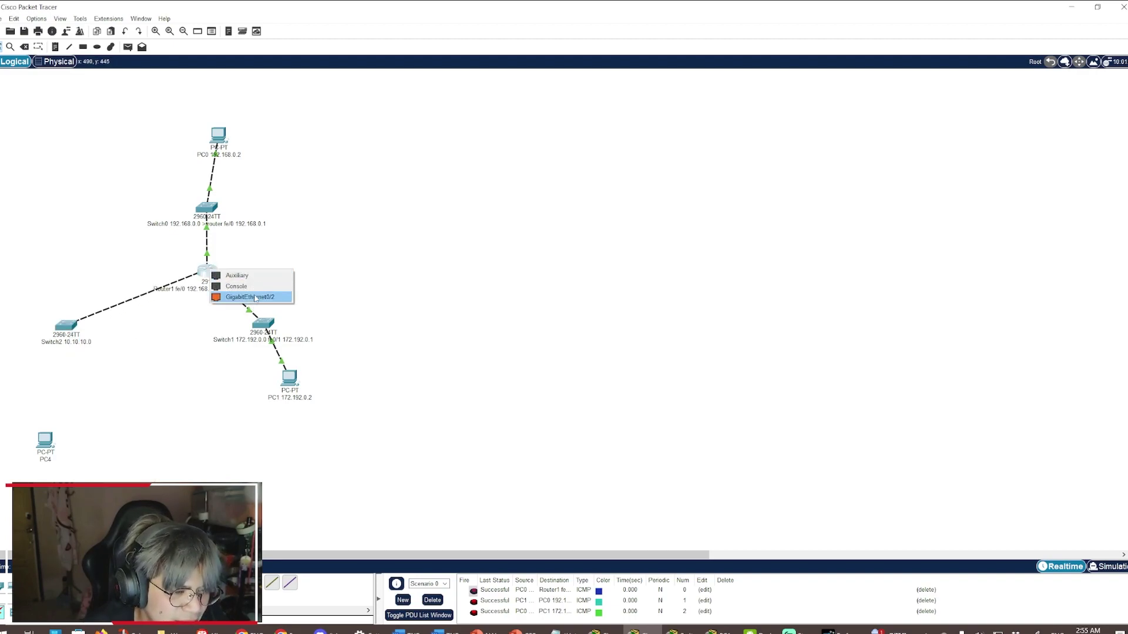
click(250, 297)
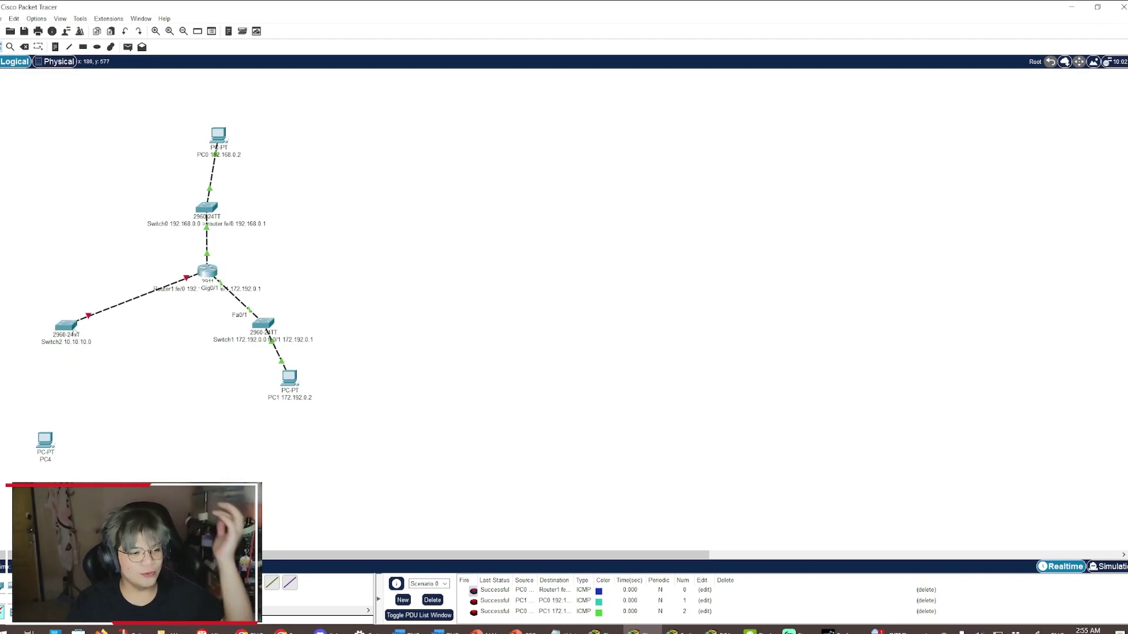
Change Switch2's label to "Switch2 10.10.10.0 > fe2 router 10.10.10.1"
click(75, 332)
click(815, 181)
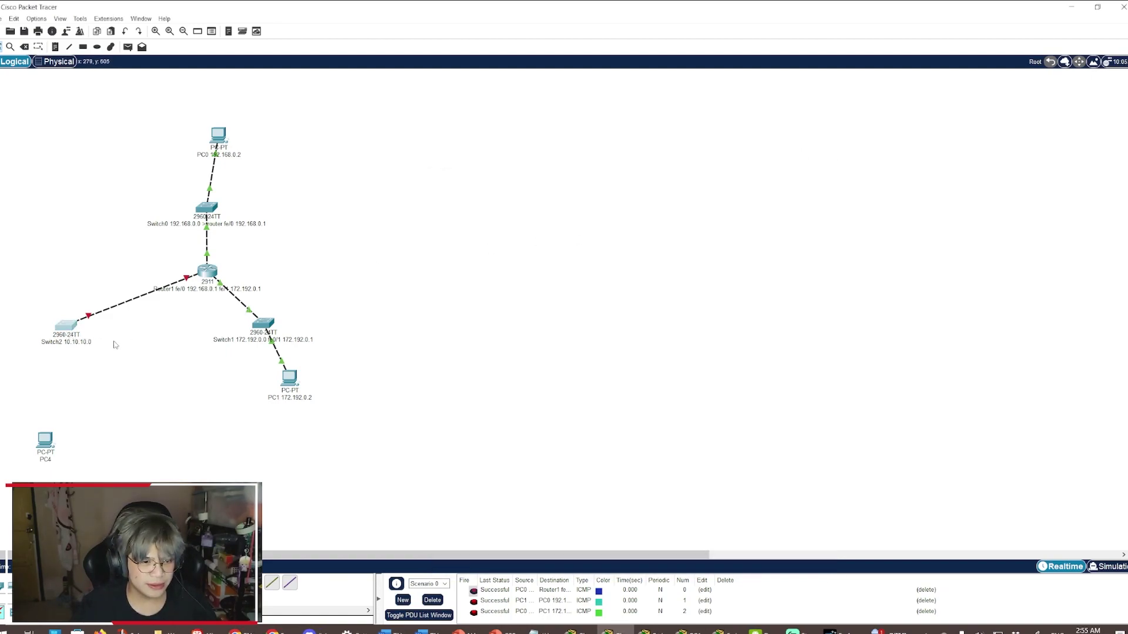
double_click(80, 342)
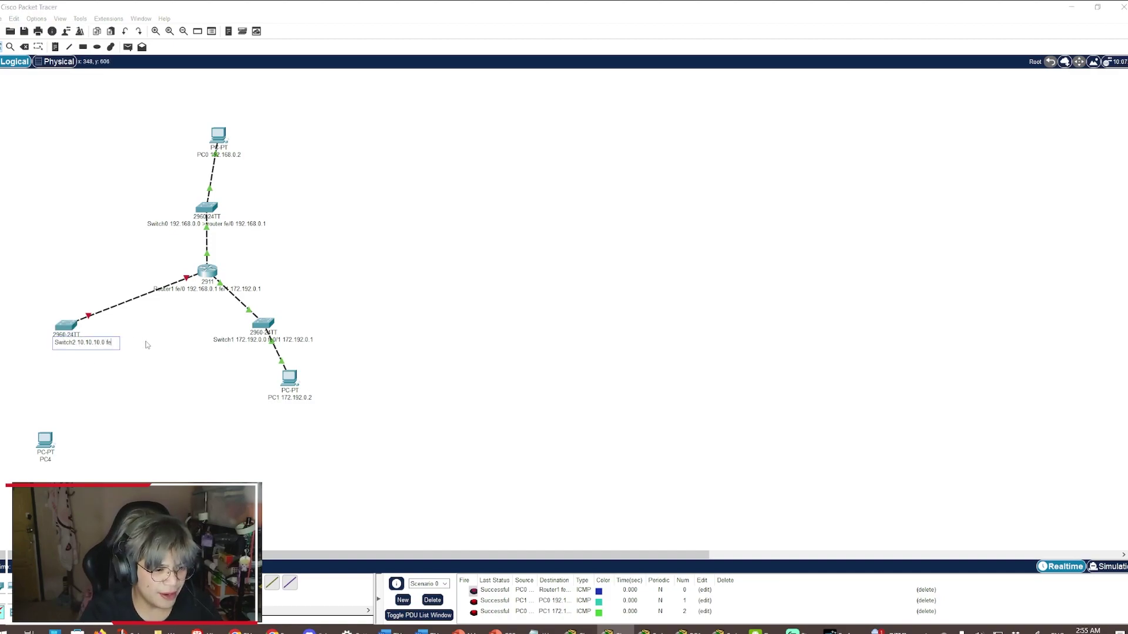
text(3)
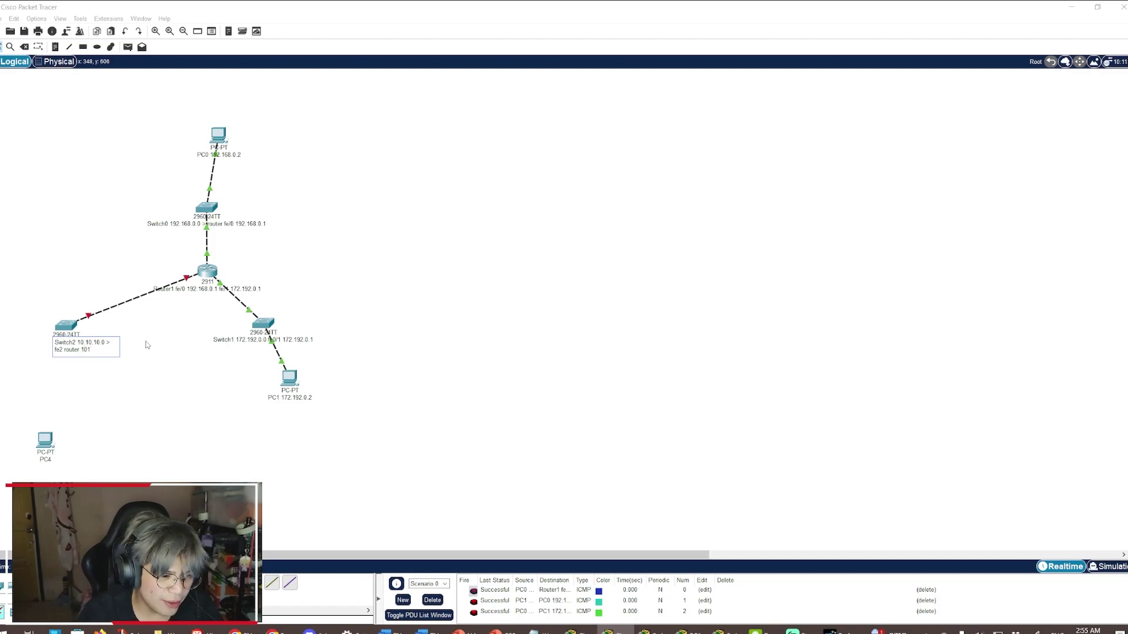
text(.10.10.1)
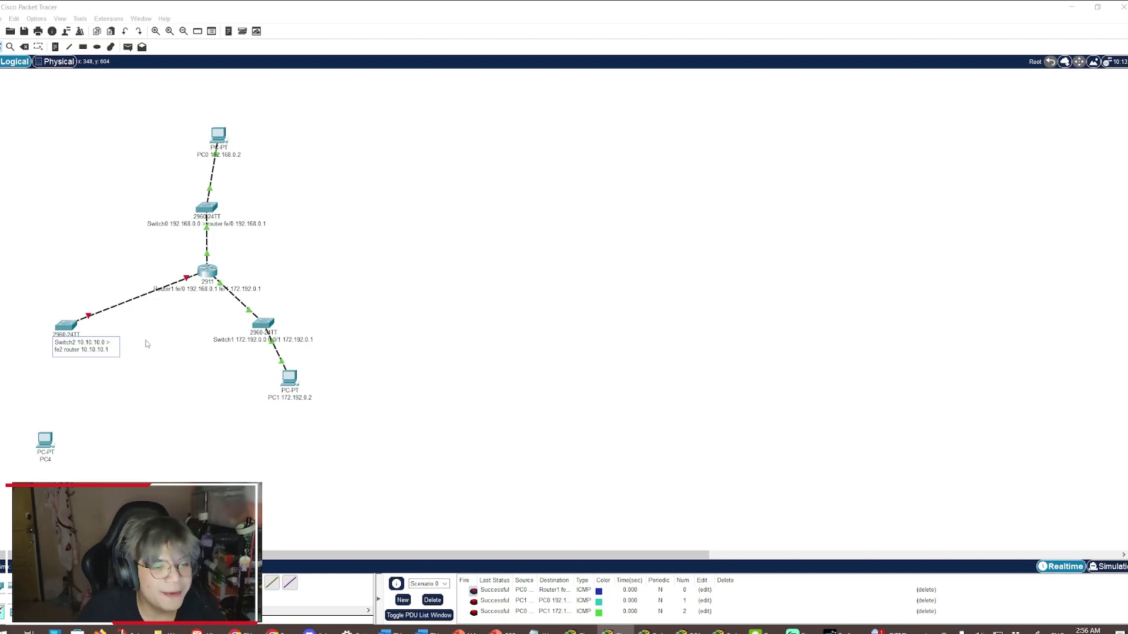
click(212, 303)
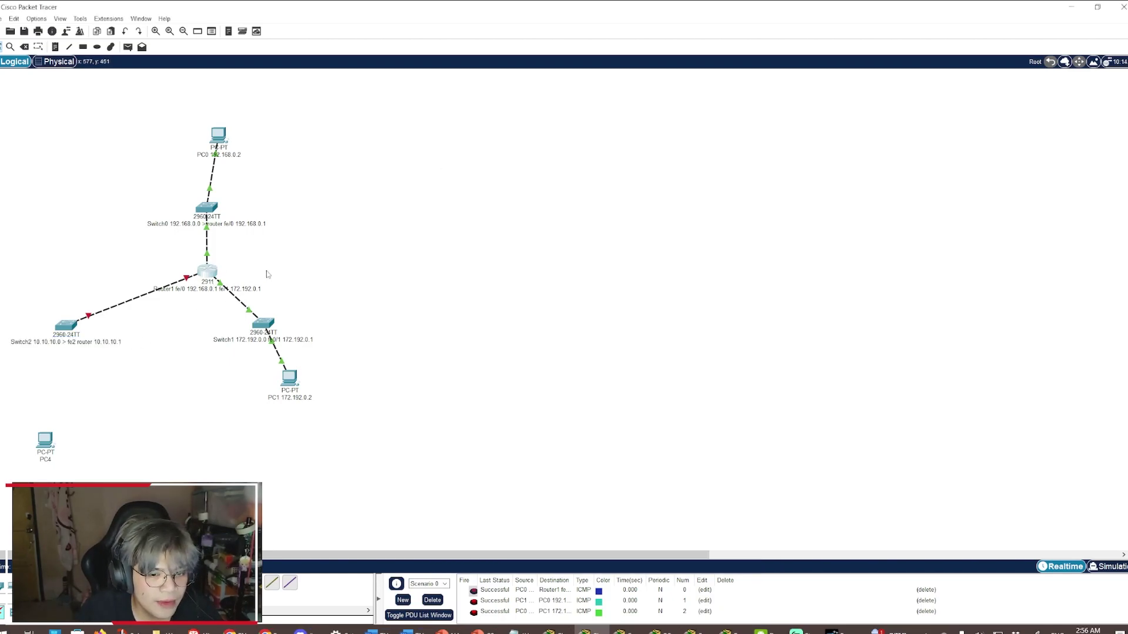
Configure the router's GigabitEthernet0/2 interface with IPv4 address 10.10.10.1 and subnet mask 255.0.0.0, and switch the port on
click(209, 272)
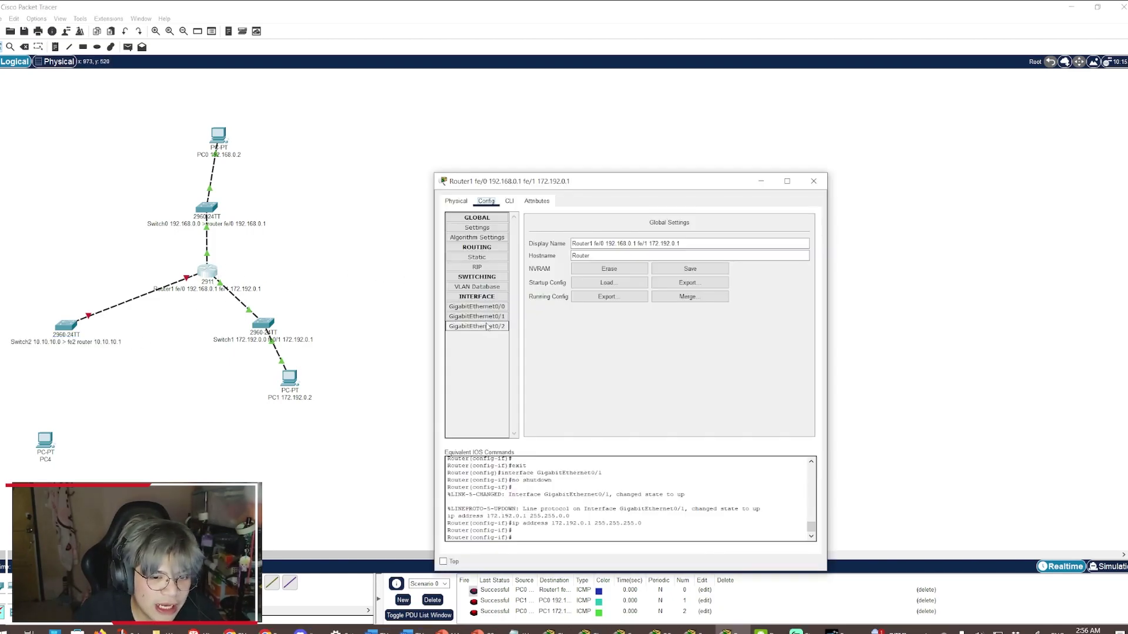
click(477, 326)
click(684, 284)
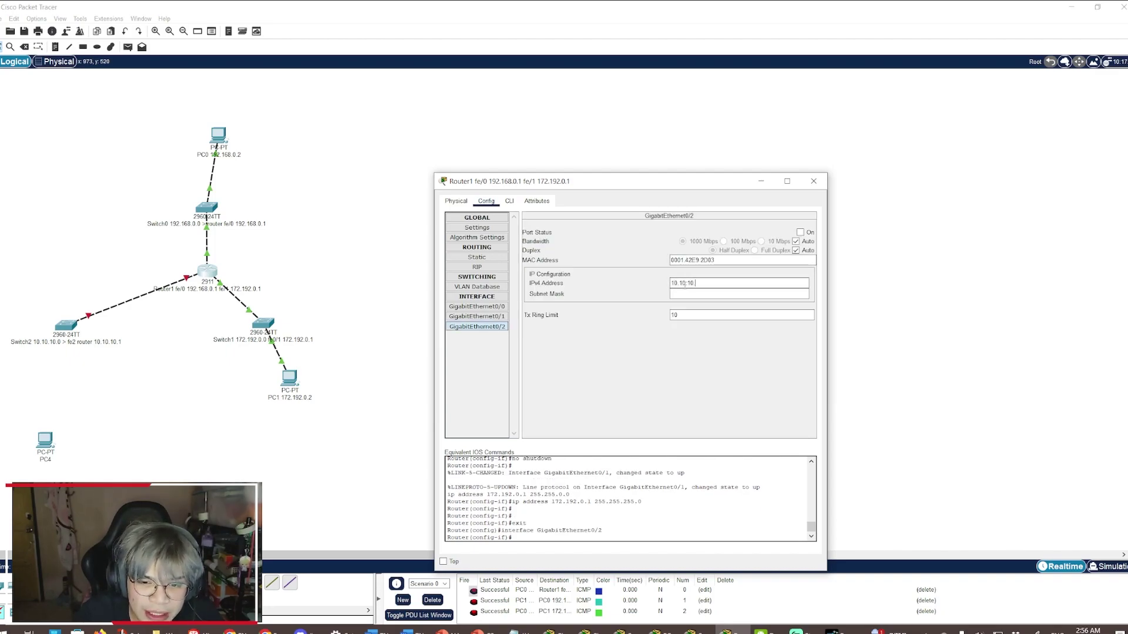
click(800, 232)
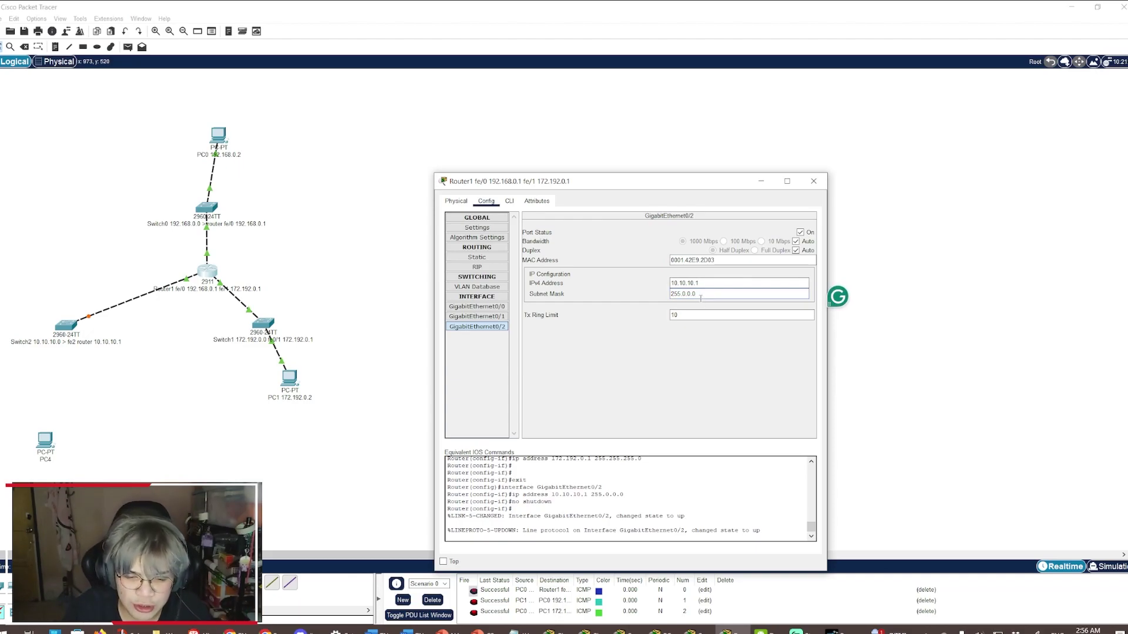
click(683, 283)
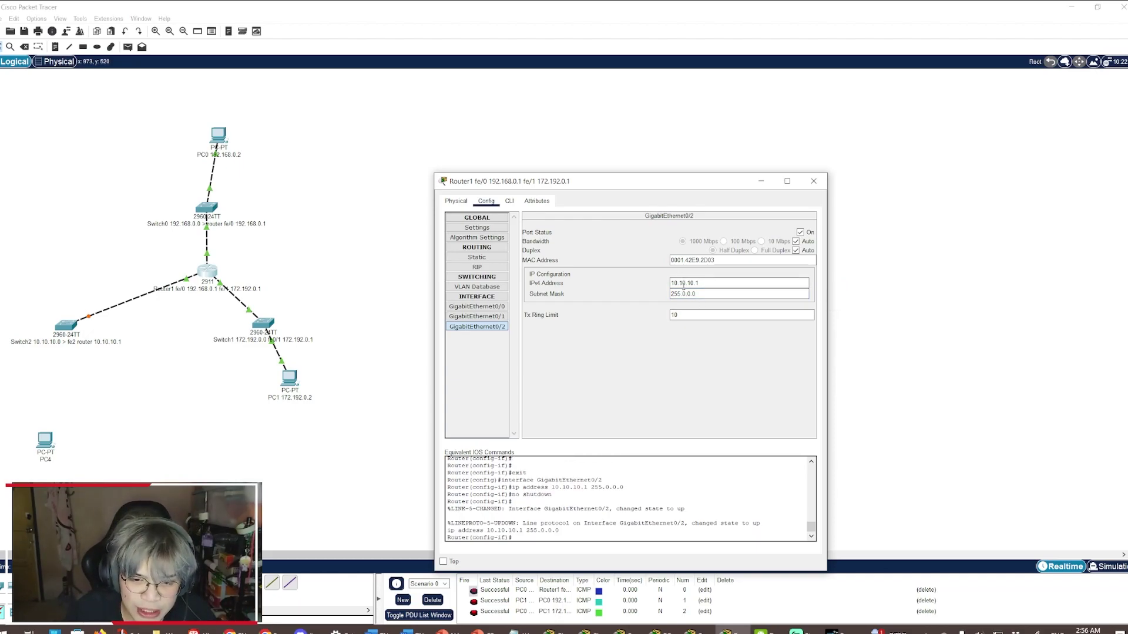
Set the subnet mask of the router's GigabitEthernet0/2 interface to 255.255.255.0 and close the router's window
drag(683, 292, 699, 294)
text(255.2)
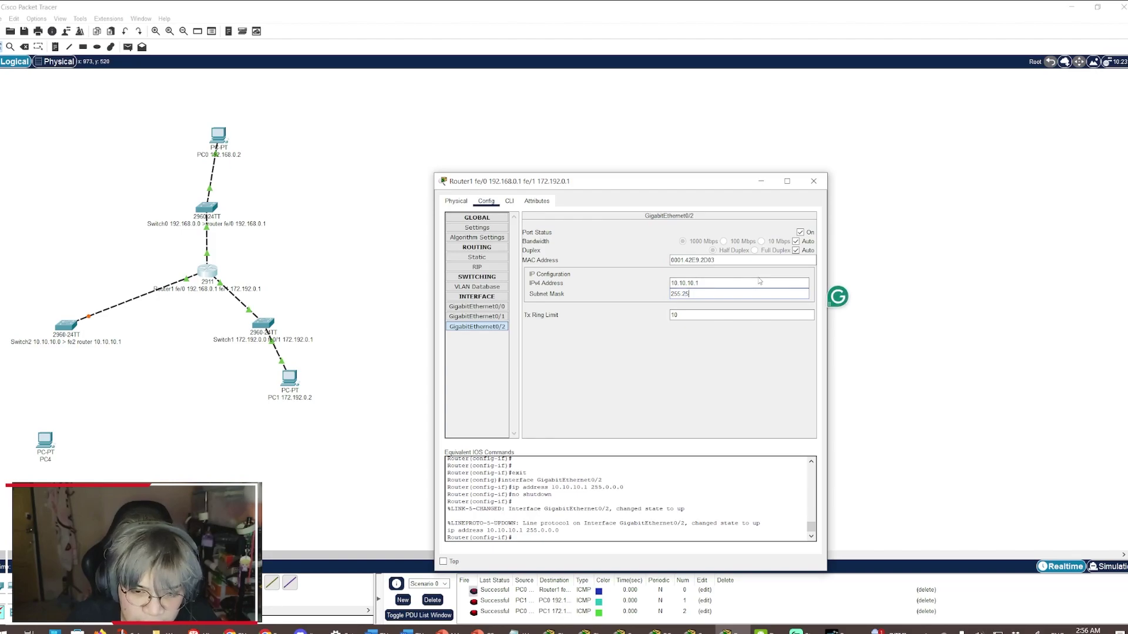
text(5)
key(BackSpace)
text(2)
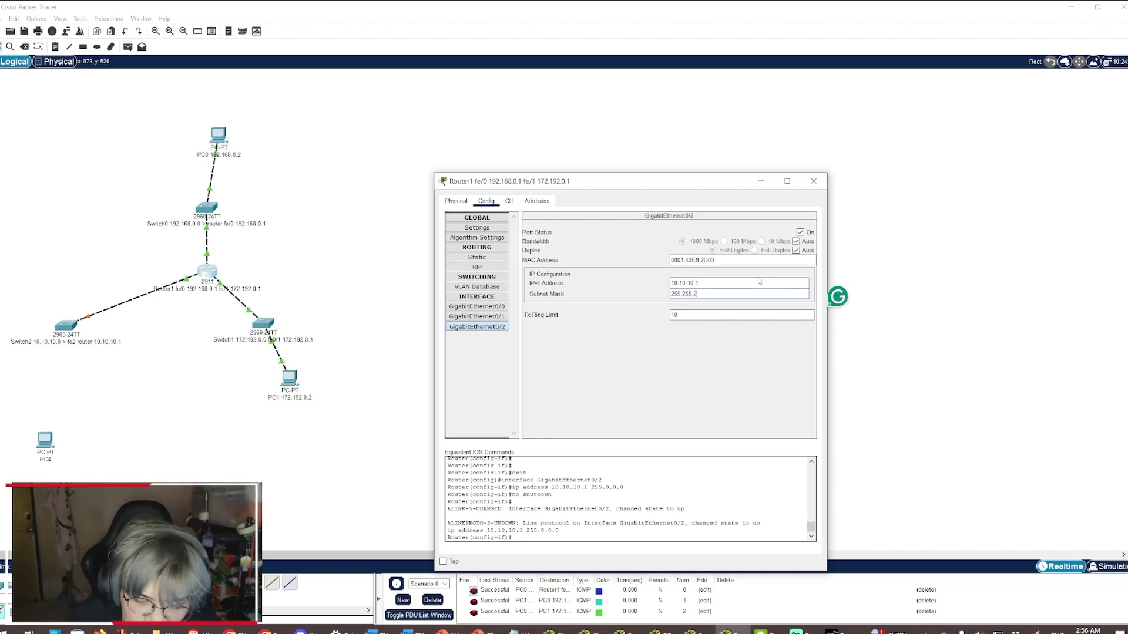
text(55.0)
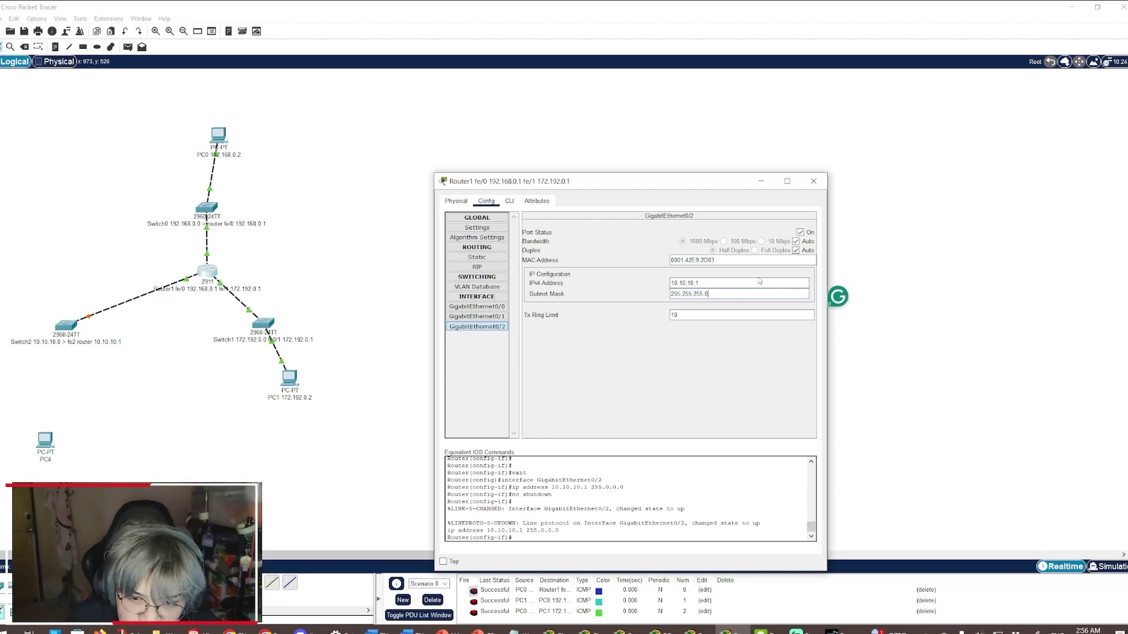
click(819, 186)
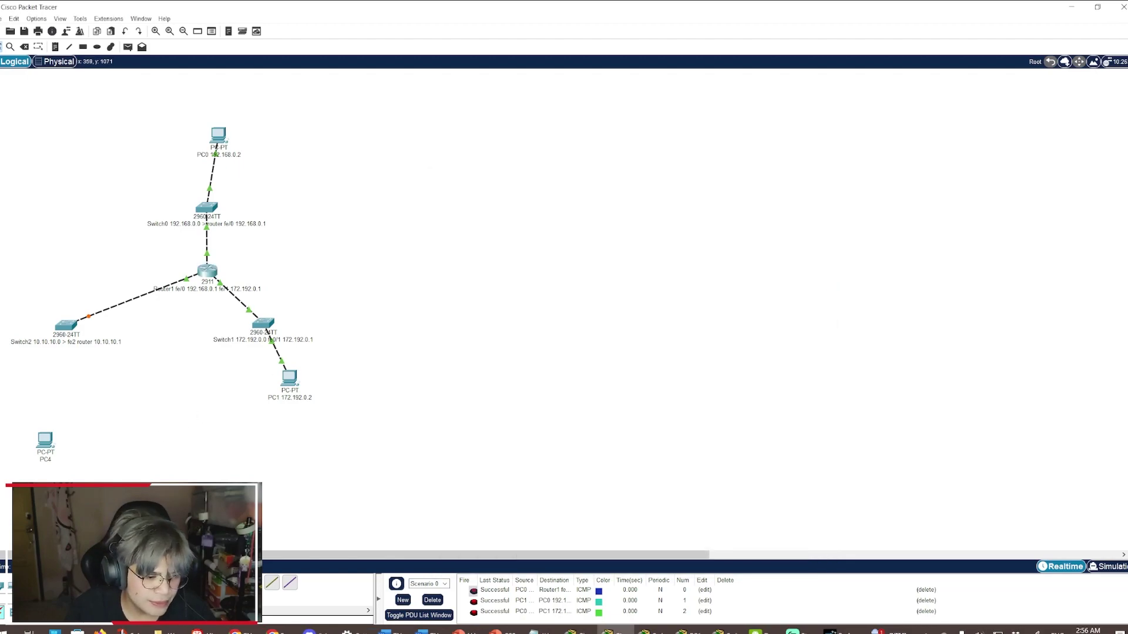
Cable PC4 to Switch2 with a copper cross-over cable
click(45, 442)
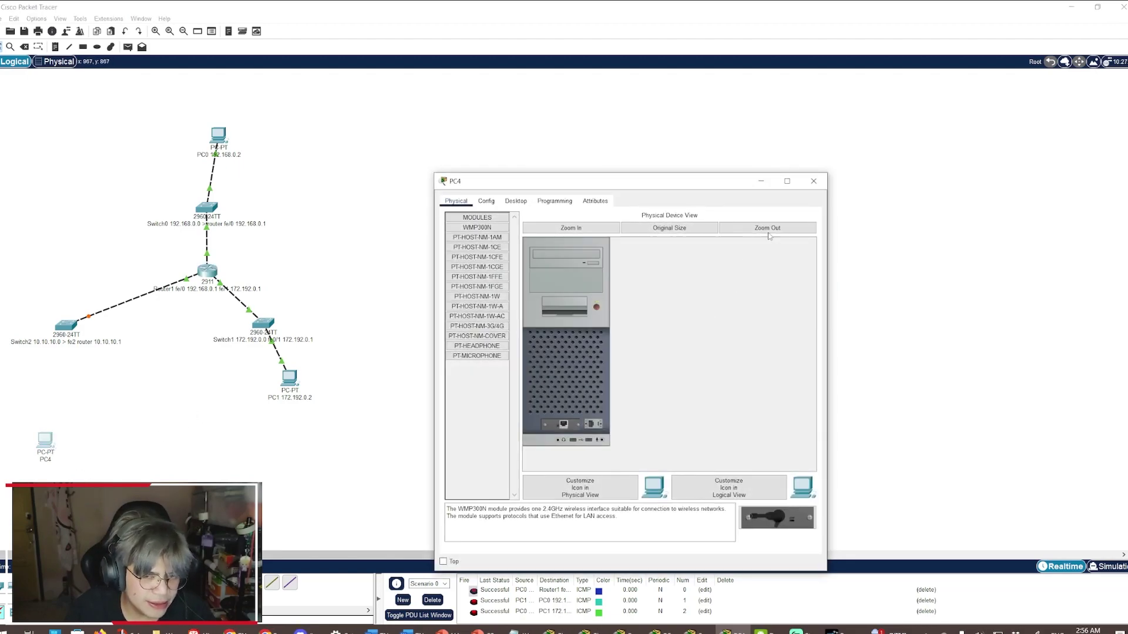
click(814, 181)
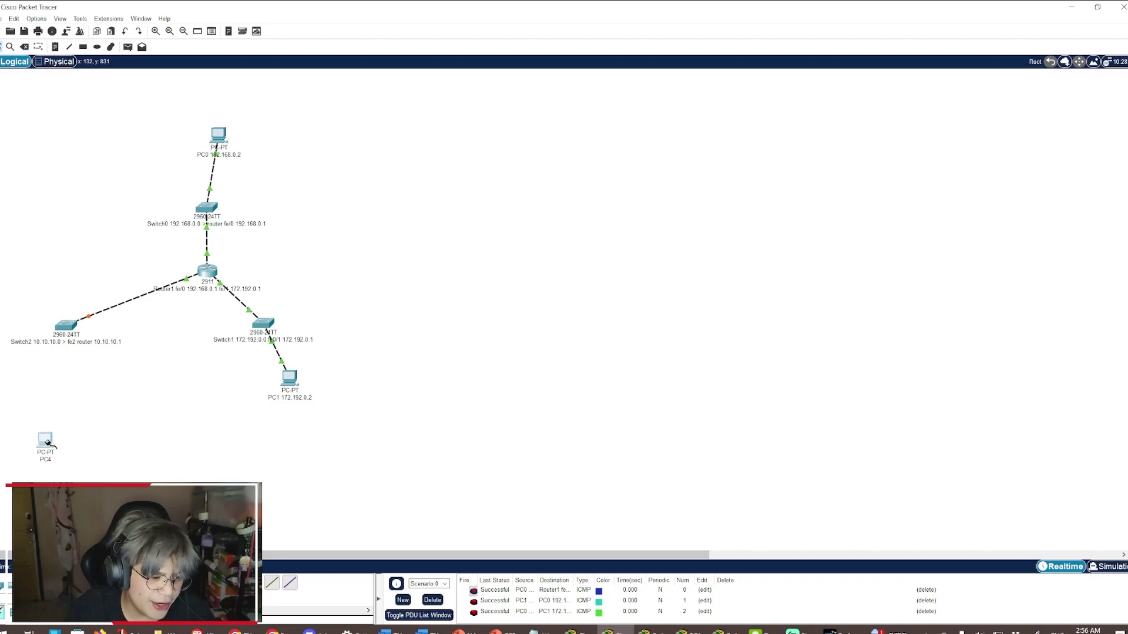
click(51, 444)
click(82, 471)
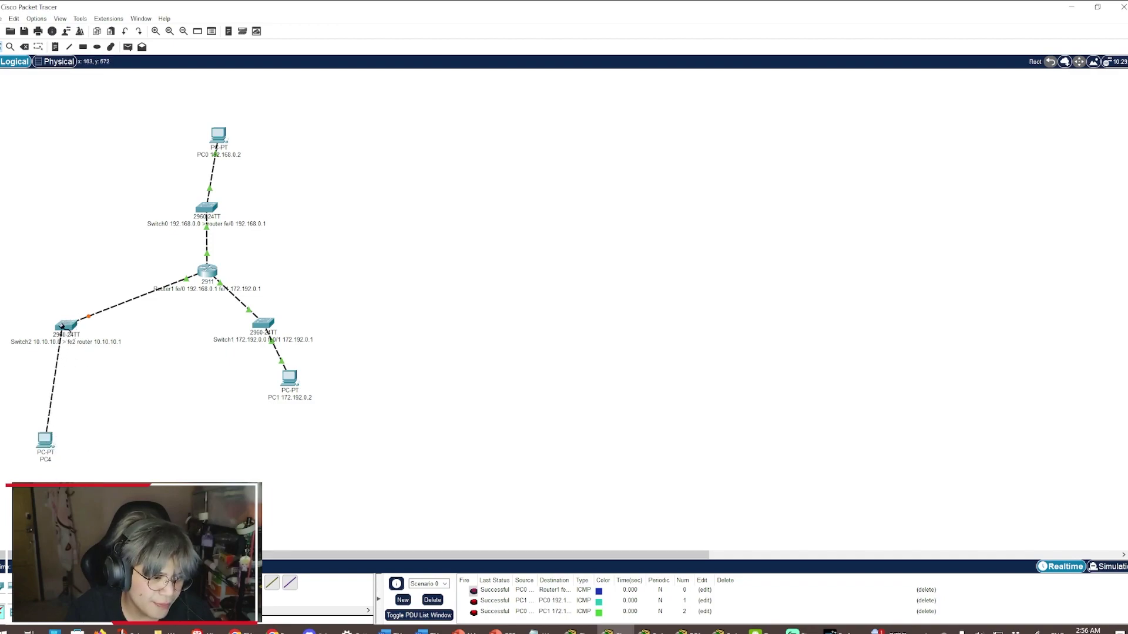
click(66, 327)
click(82, 343)
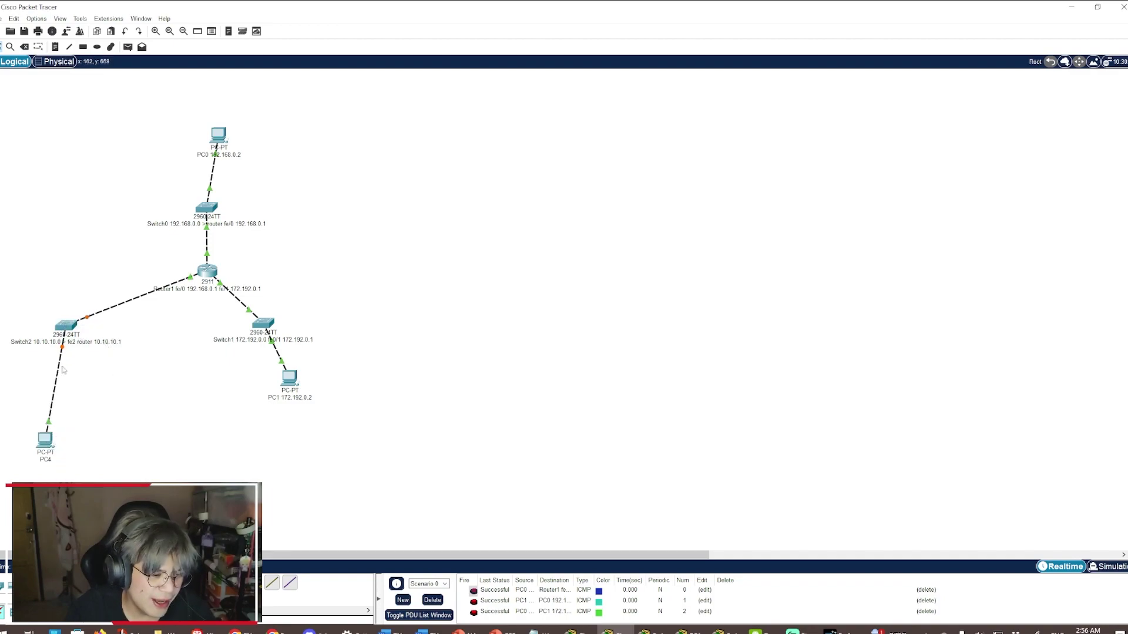
Change PC4's label to "PC3 10.10.10.2" and move the PC closer to Switch2
click(46, 441)
click(814, 181)
click(47, 441)
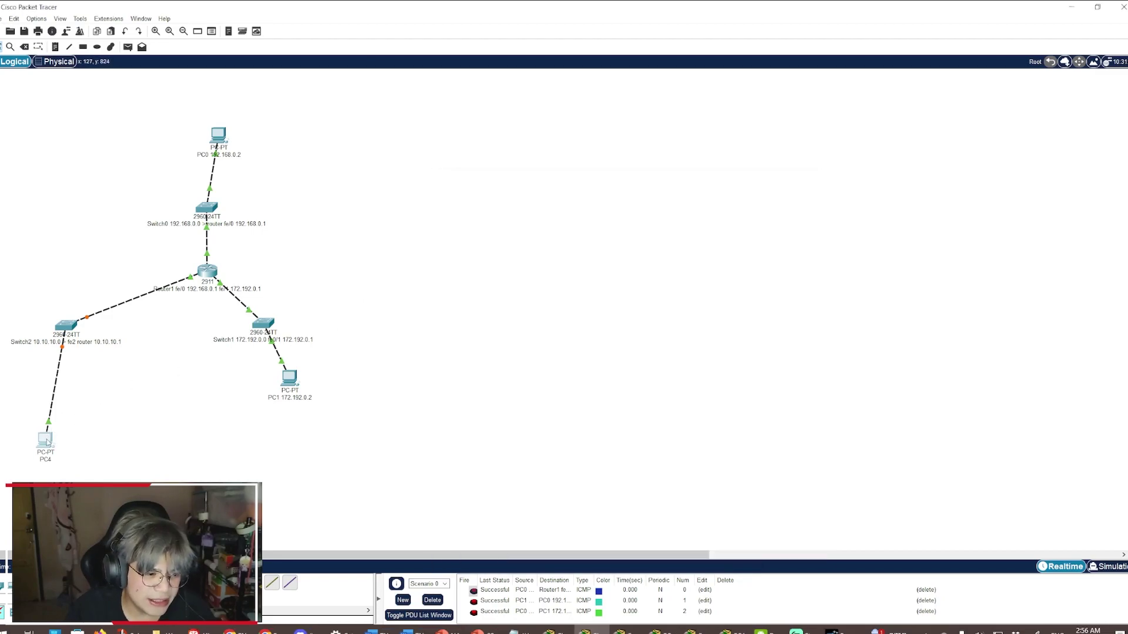
click(304, 280)
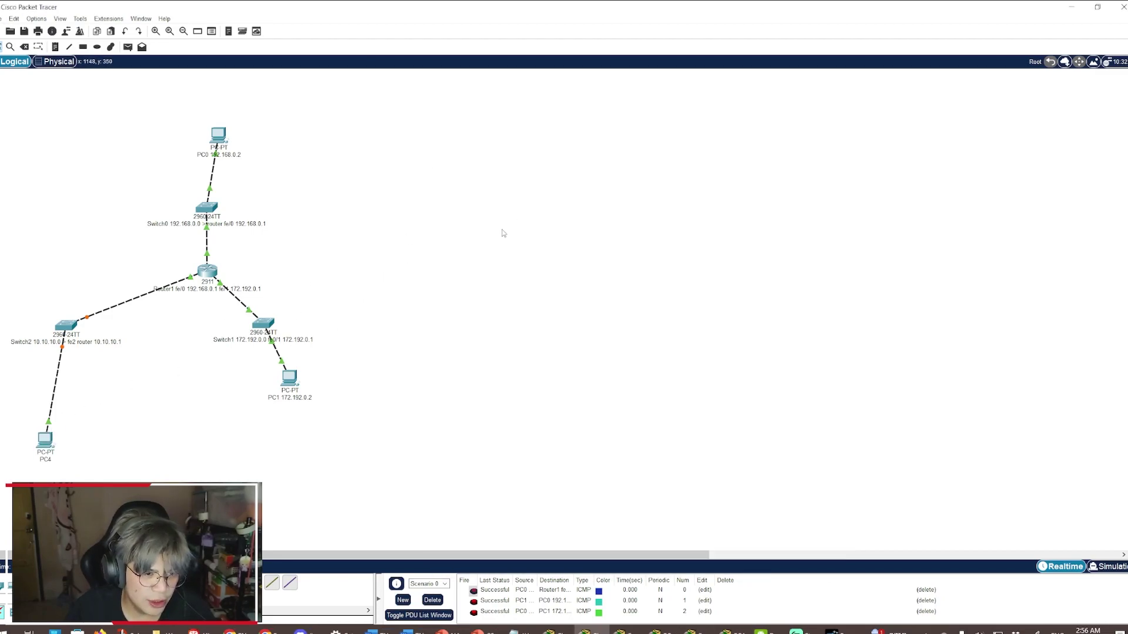
click(47, 460)
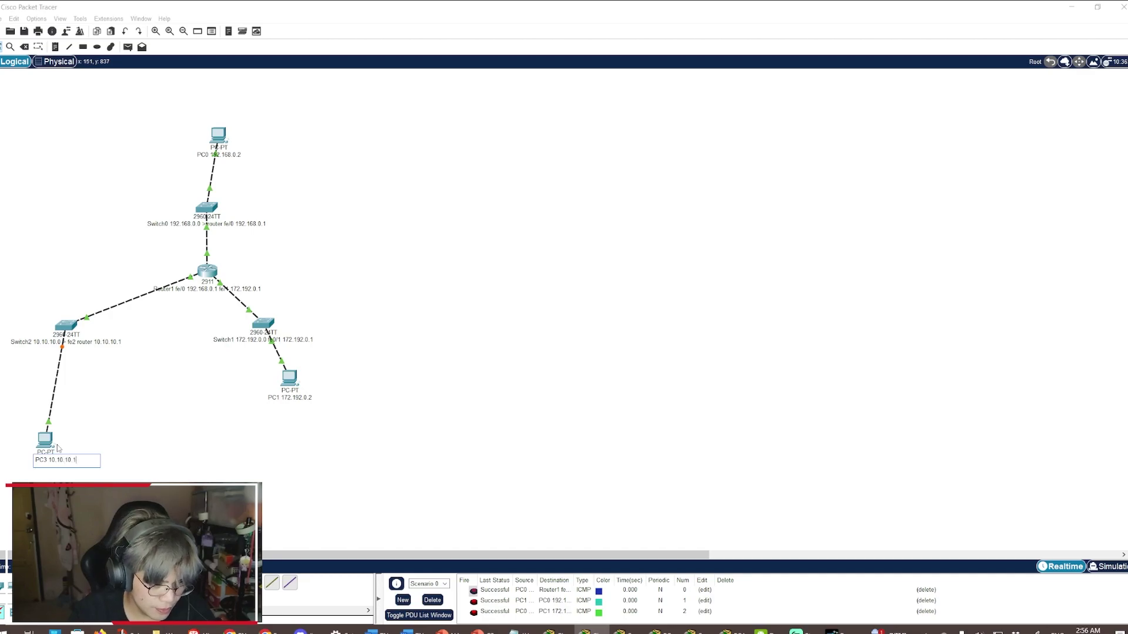
click(108, 379)
drag(45, 441, 57, 410)
Configure PC3 with static IPv4 address 10.10.10.2, subnet mask 255.255.255.0 and default gateway 10.10.10.1, and close its window
click(58, 410)
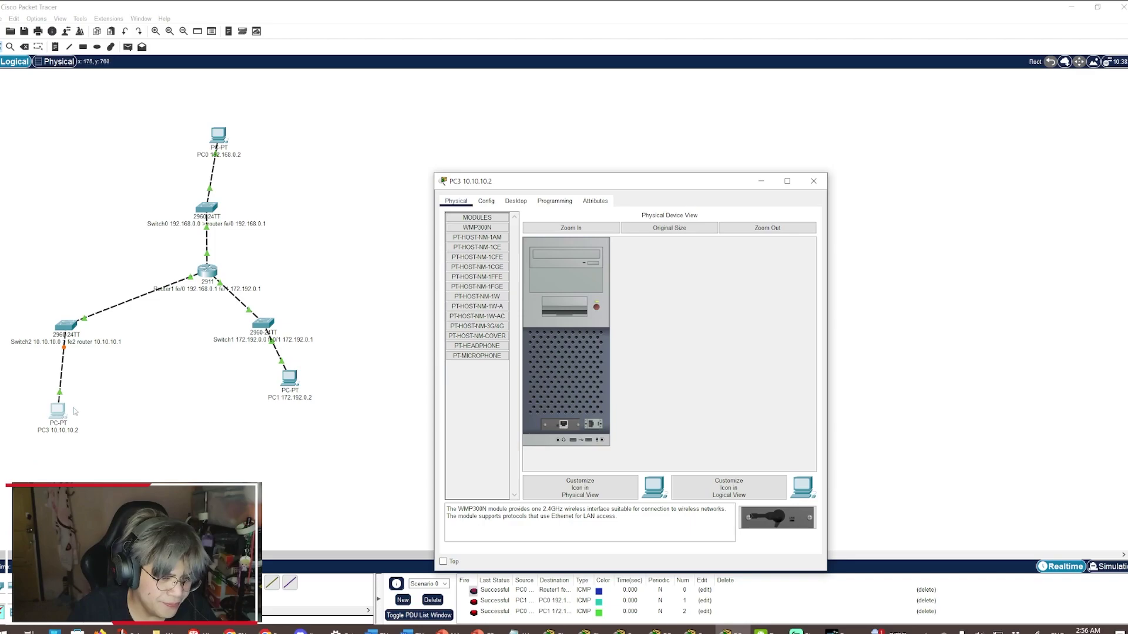
click(516, 201)
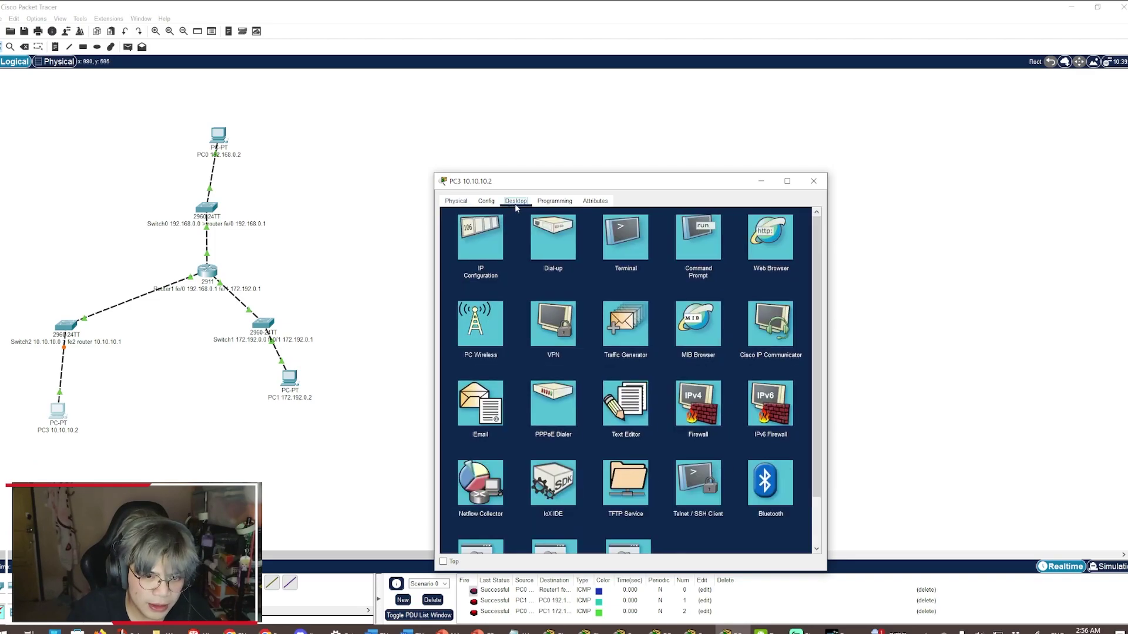
click(480, 238)
click(597, 271)
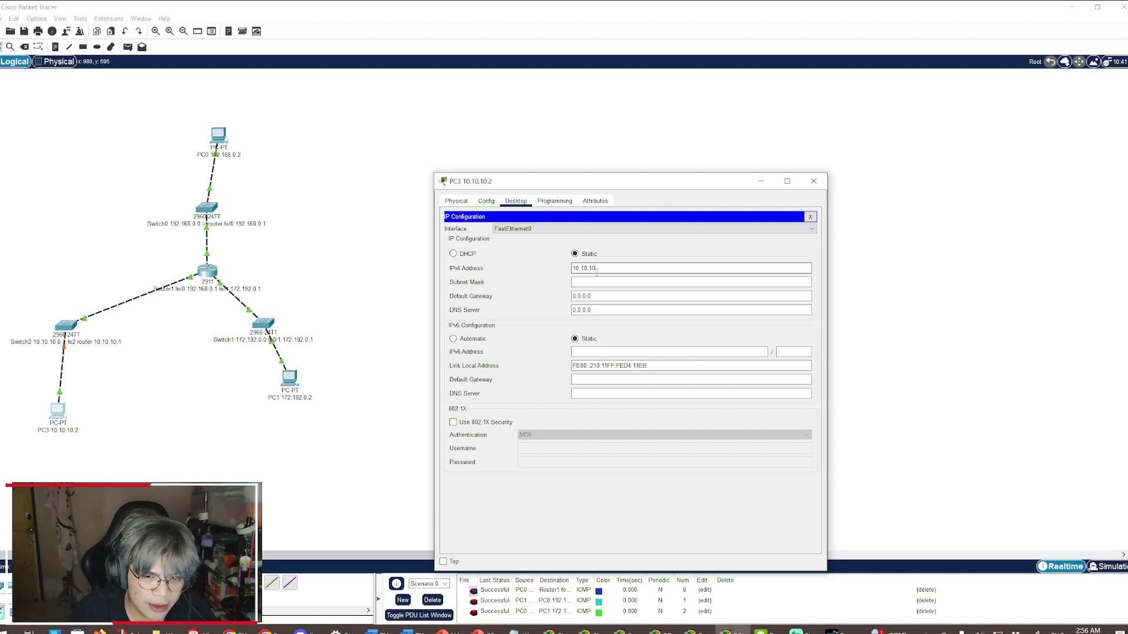
click(603, 284)
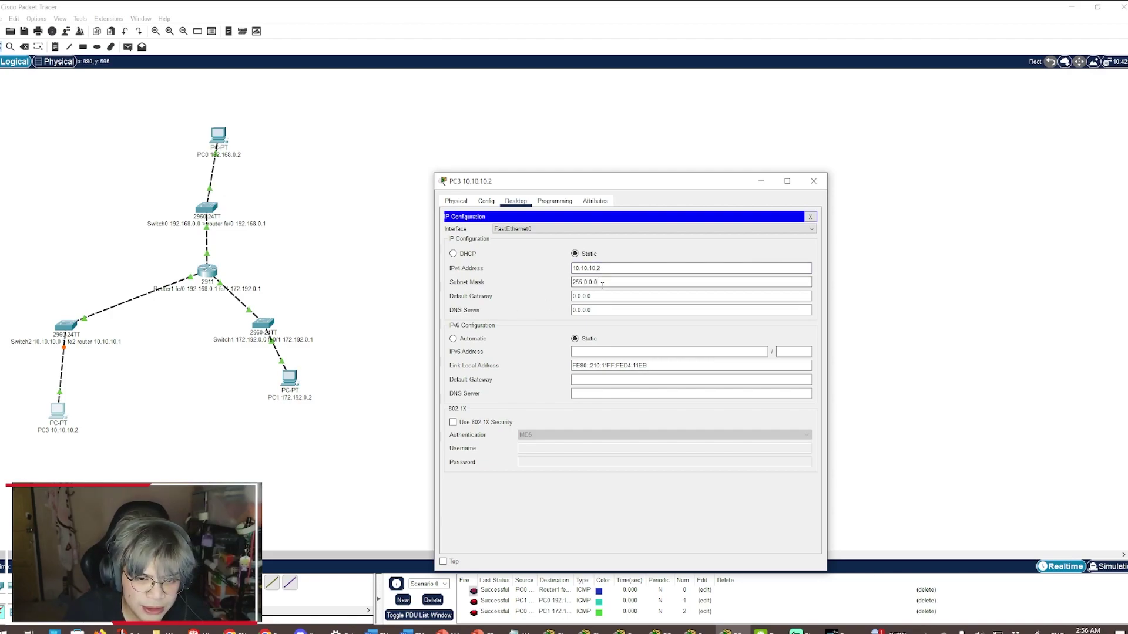
drag(603, 284, 582, 283)
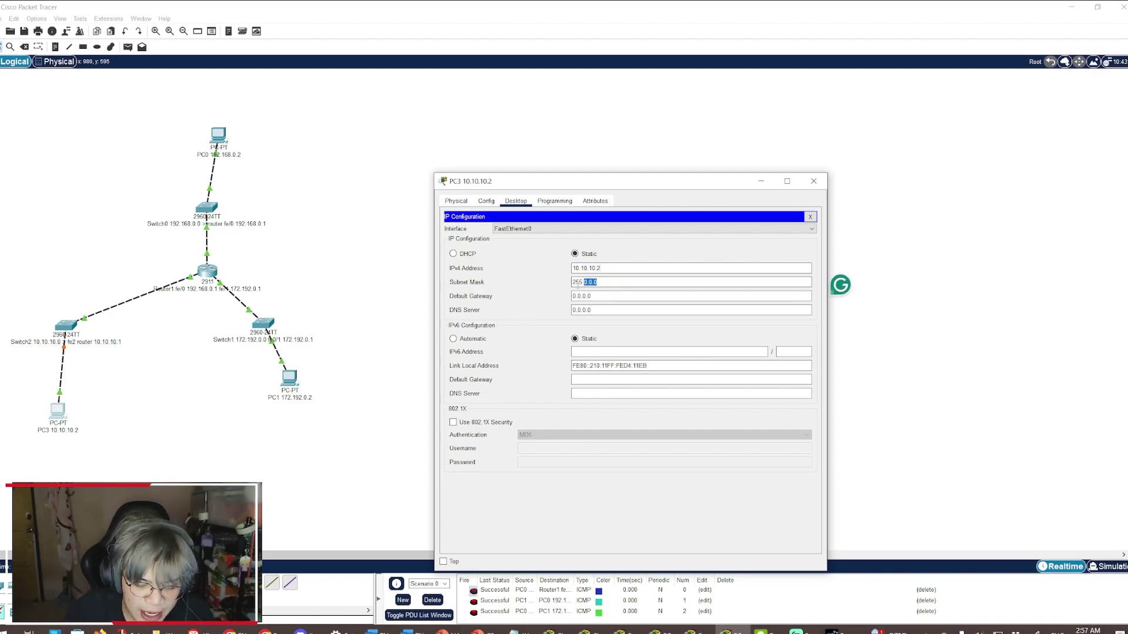
text(0)
text(255.22)
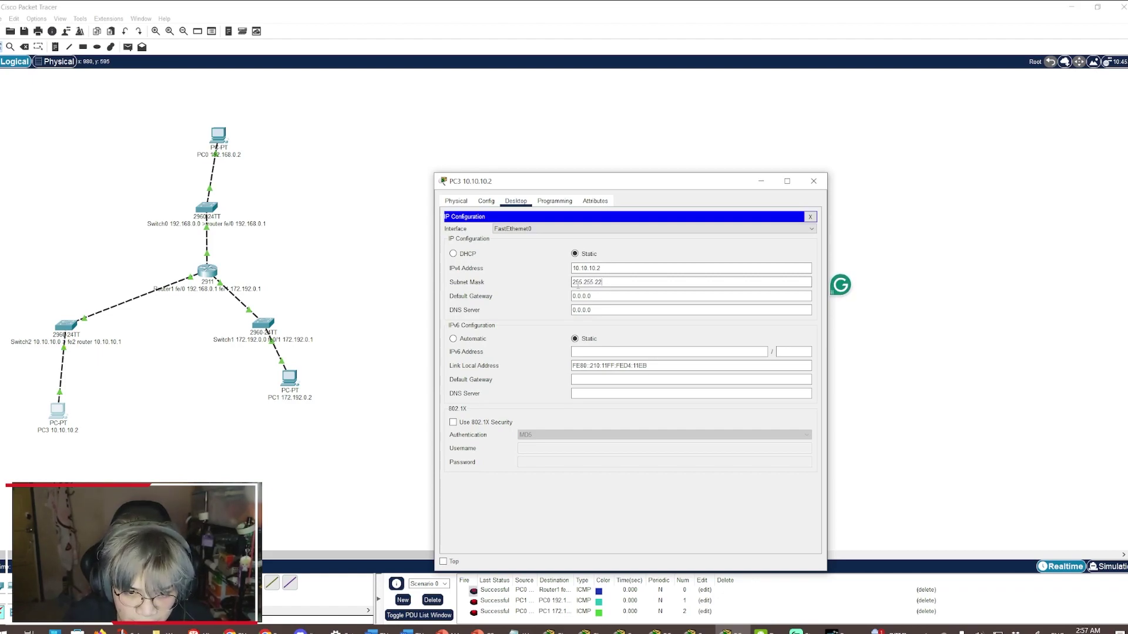
text(555.0)
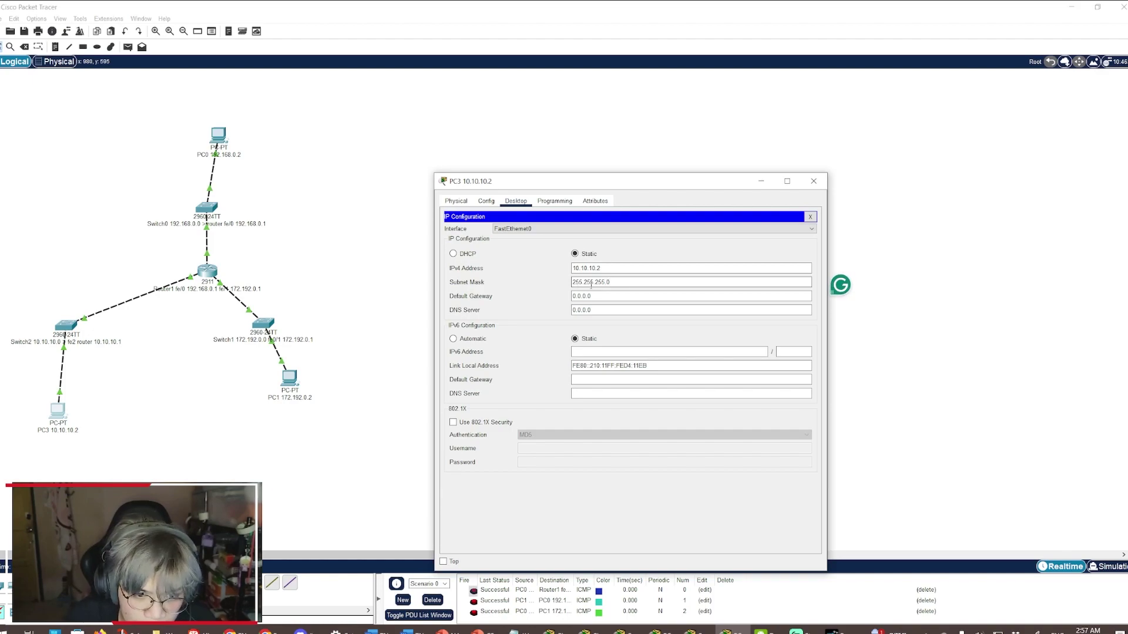
key(Tab)
text(10)
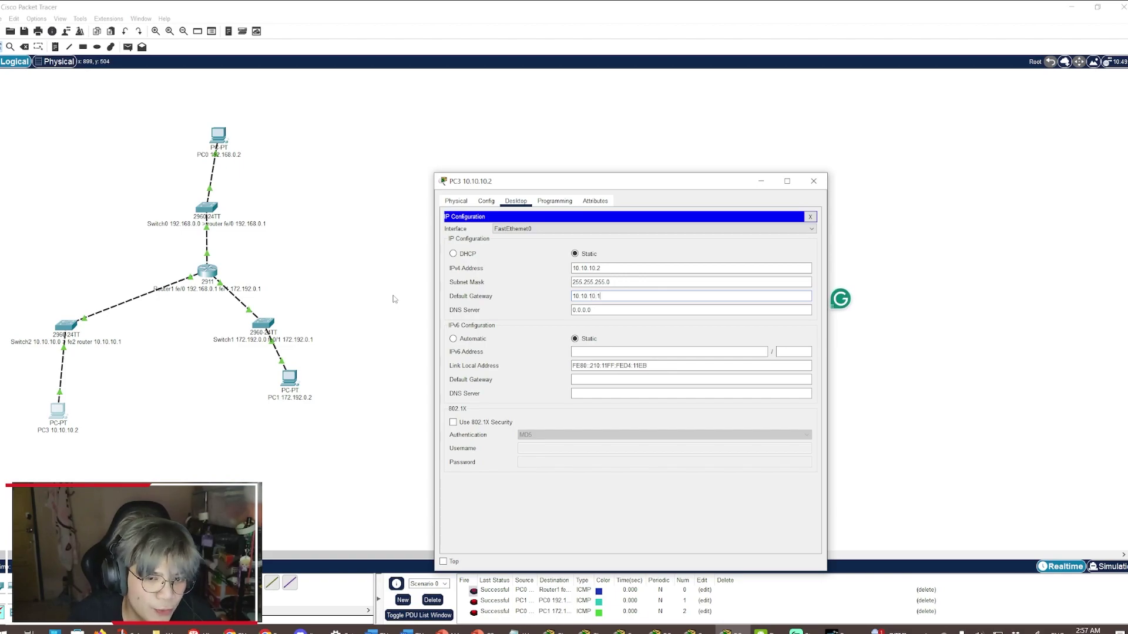
click(814, 181)
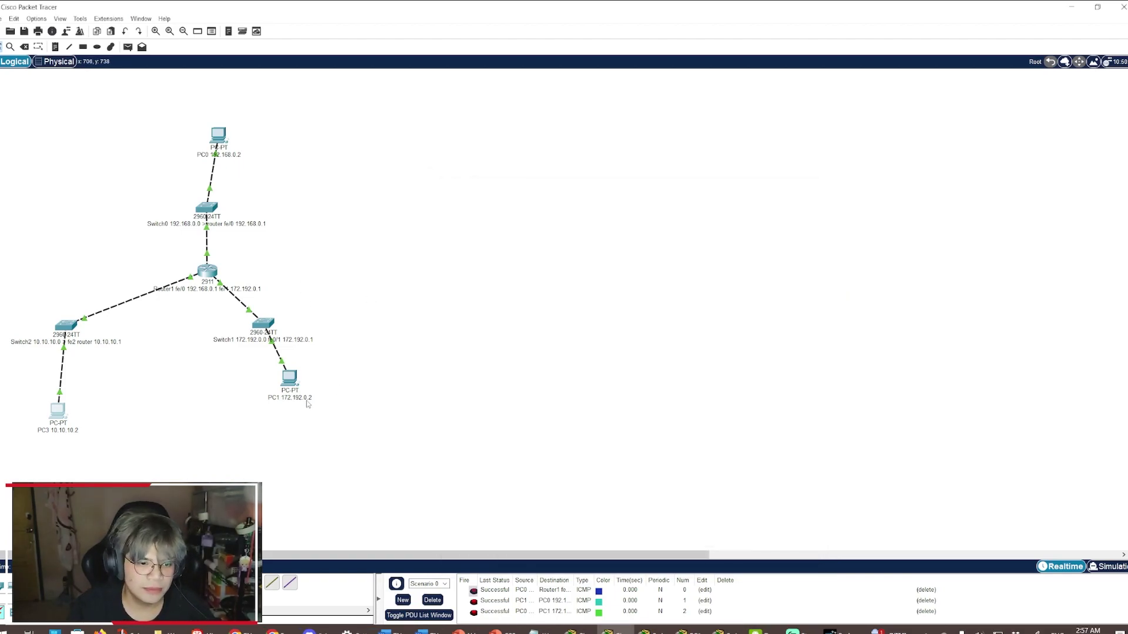
Check whether PC1's IPv4 firewall service is on or off and close PC1's window
click(290, 378)
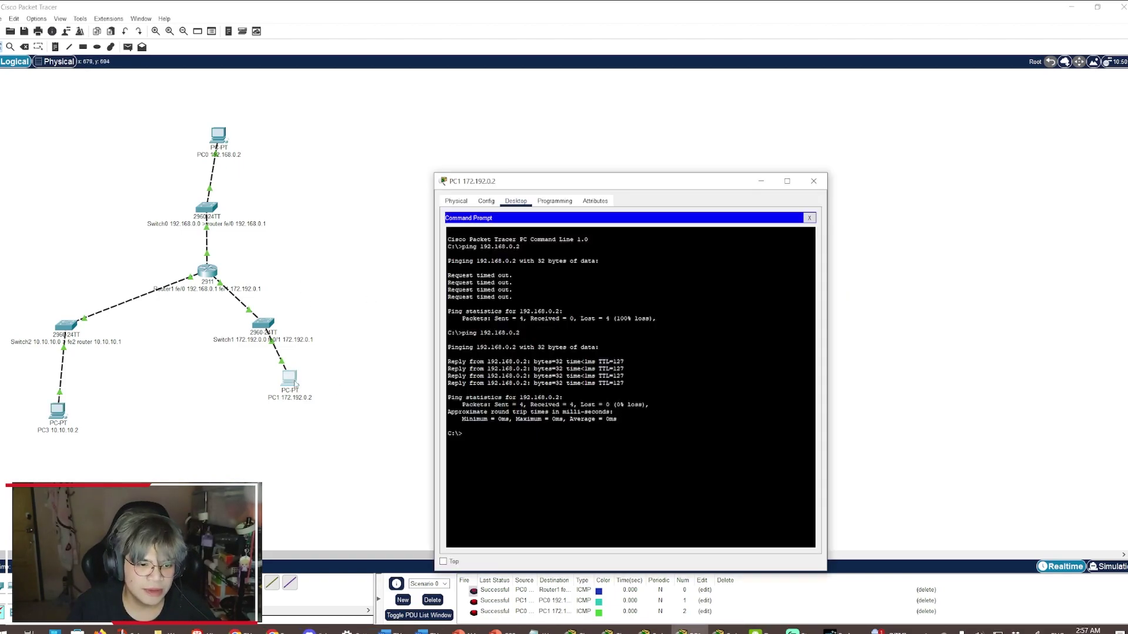
click(554, 202)
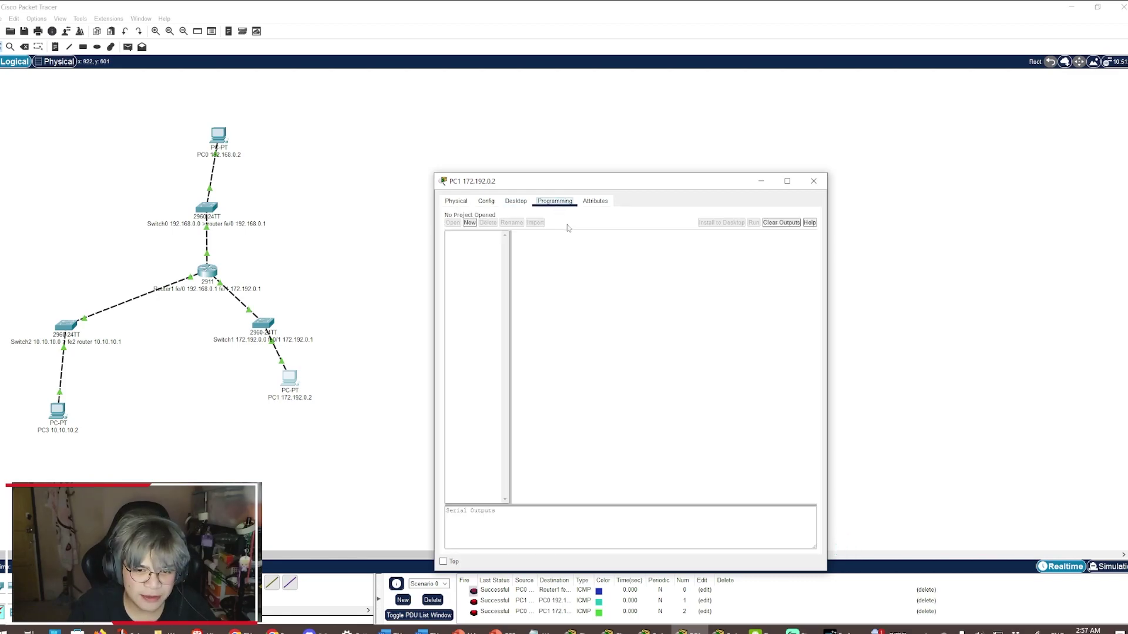
click(515, 202)
click(811, 224)
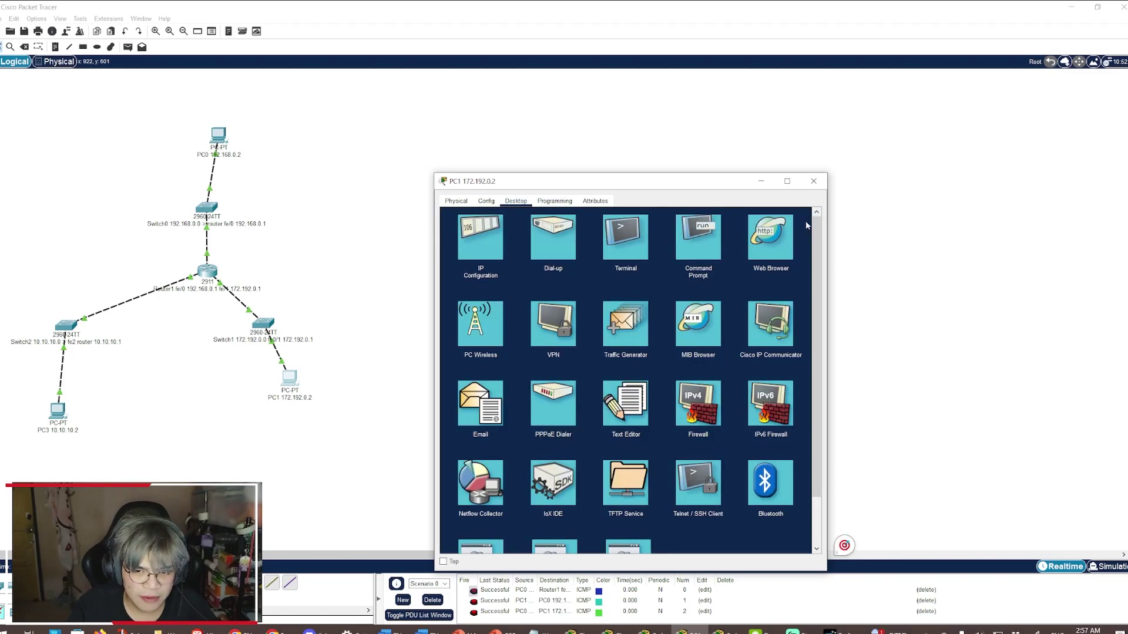
click(684, 401)
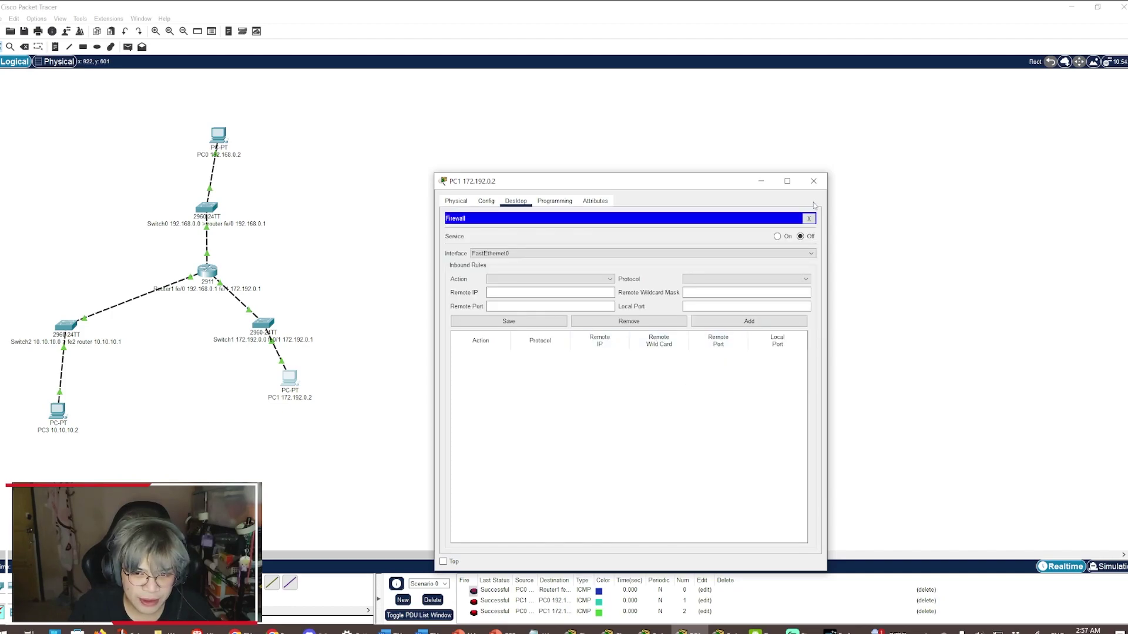
click(813, 181)
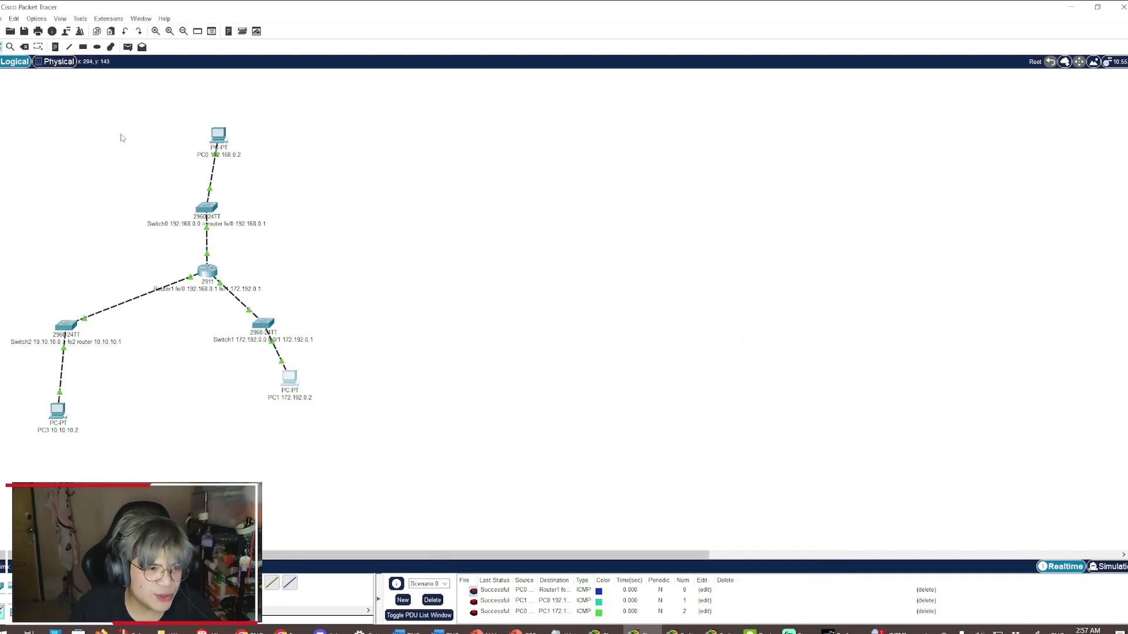
Send a simple PDU from PC3 to PC1 and delete the scenario's list of PDUs
click(128, 46)
click(62, 411)
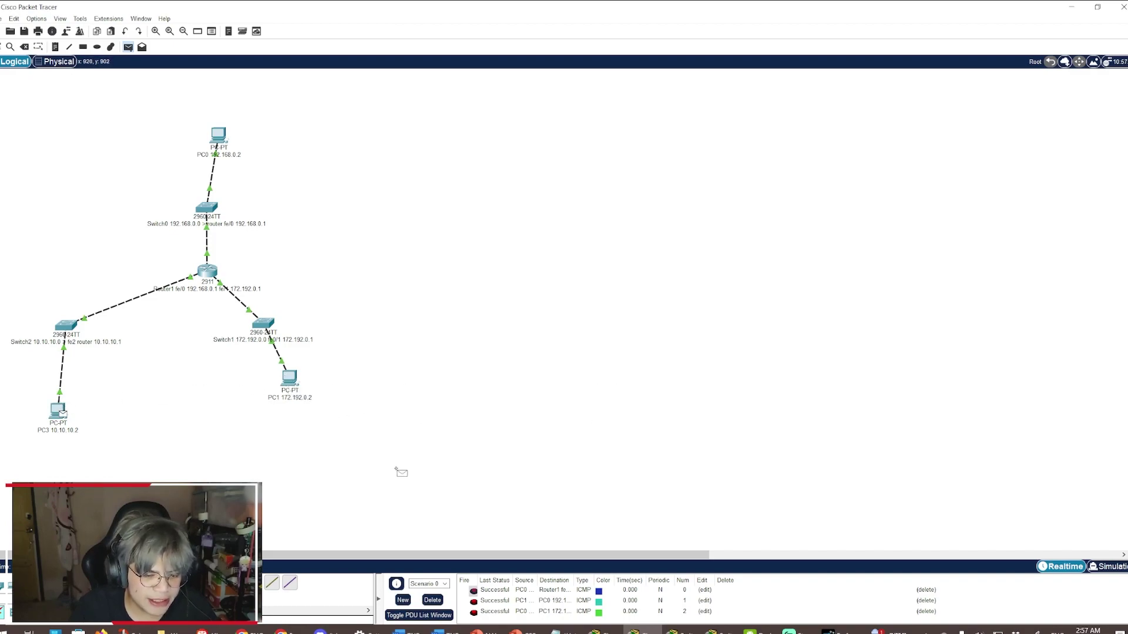
click(289, 378)
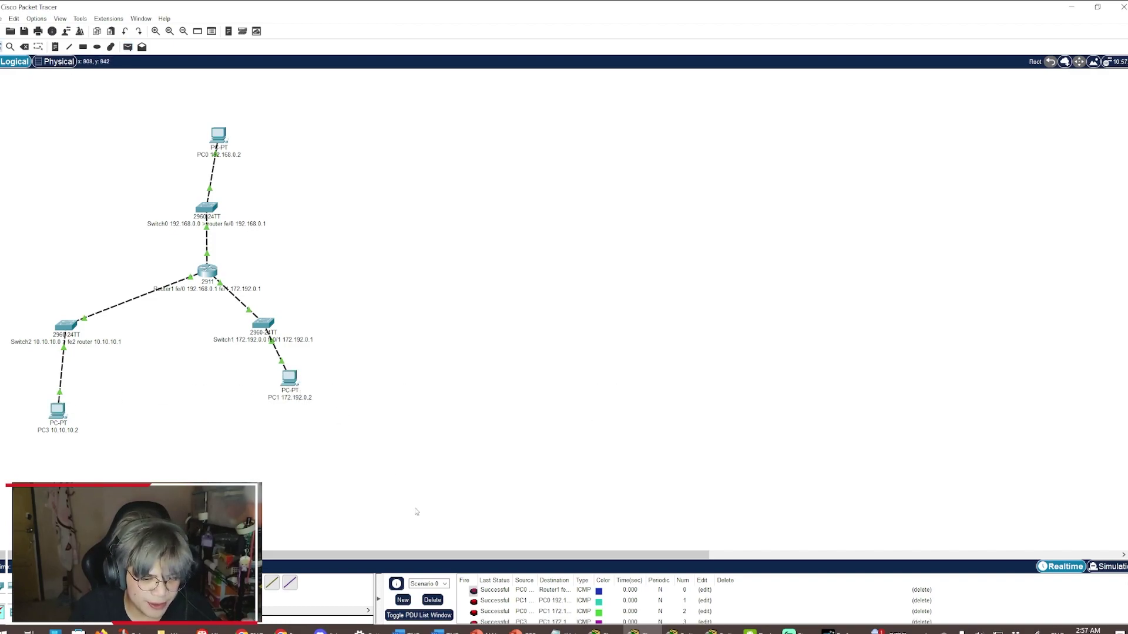
click(432, 600)
Ping PC1 at 172.192.0.2 from PC3's command prompt
click(57, 410)
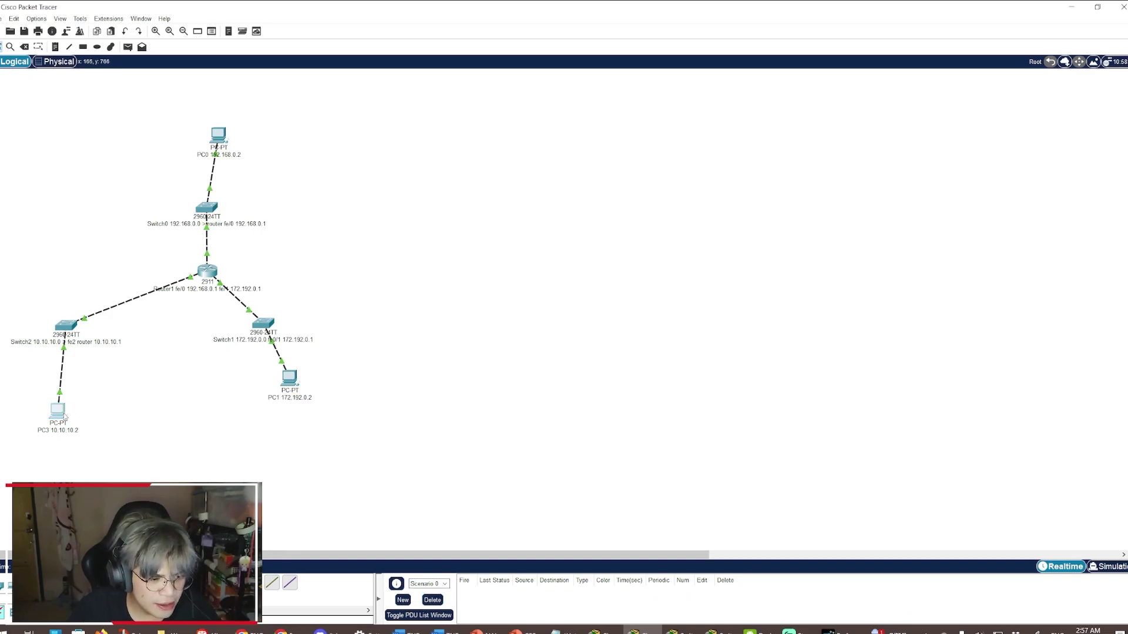
click(693, 247)
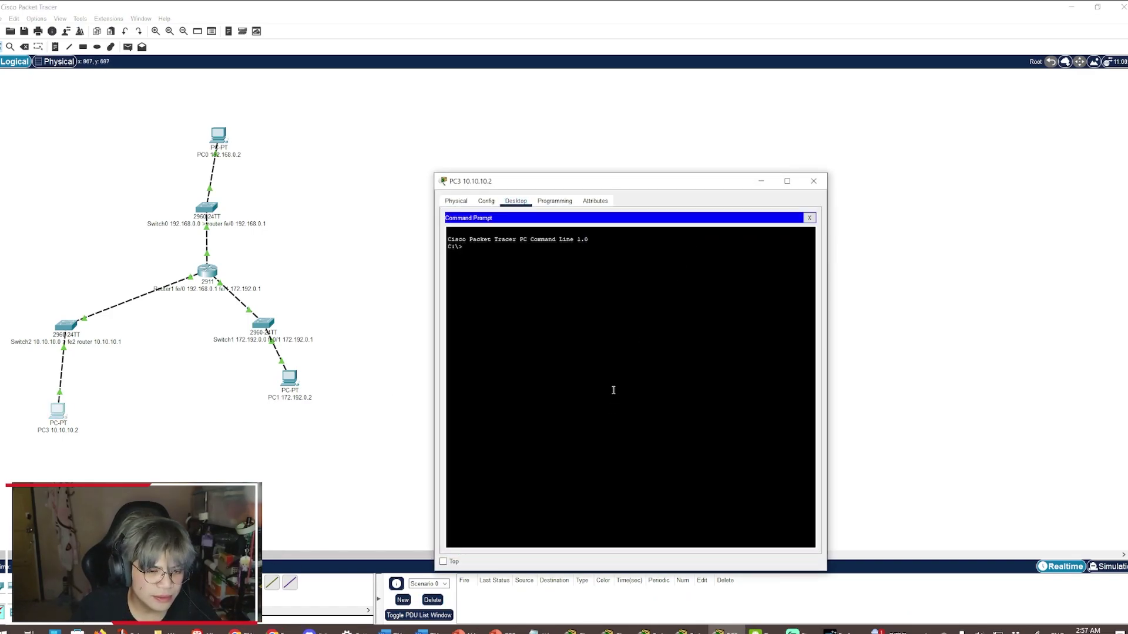
text(ping )
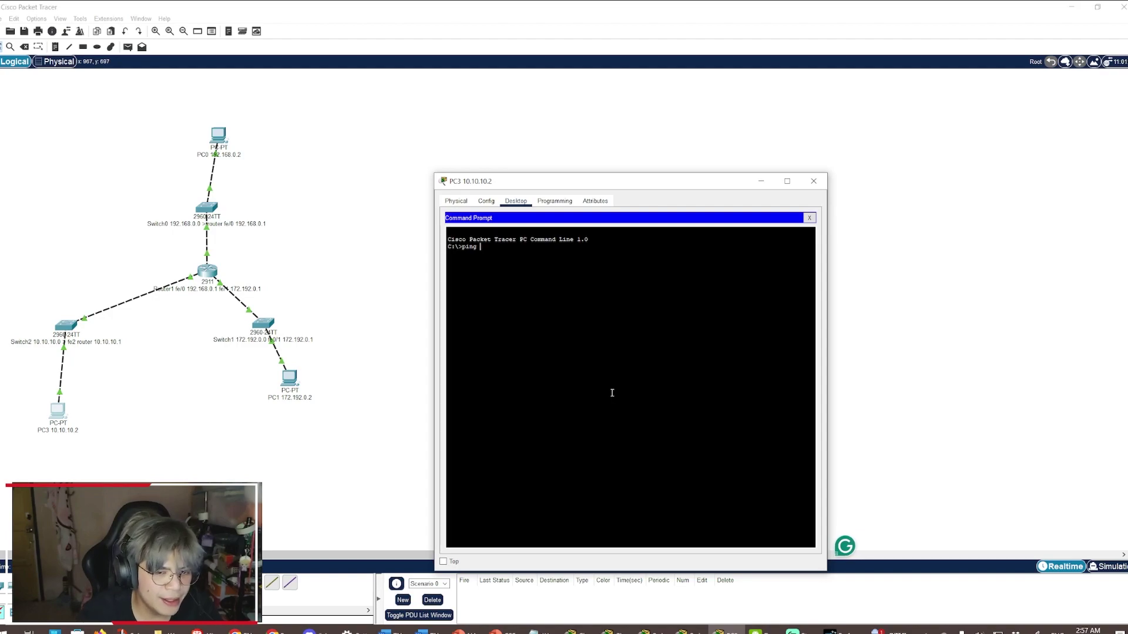
text(172.1)
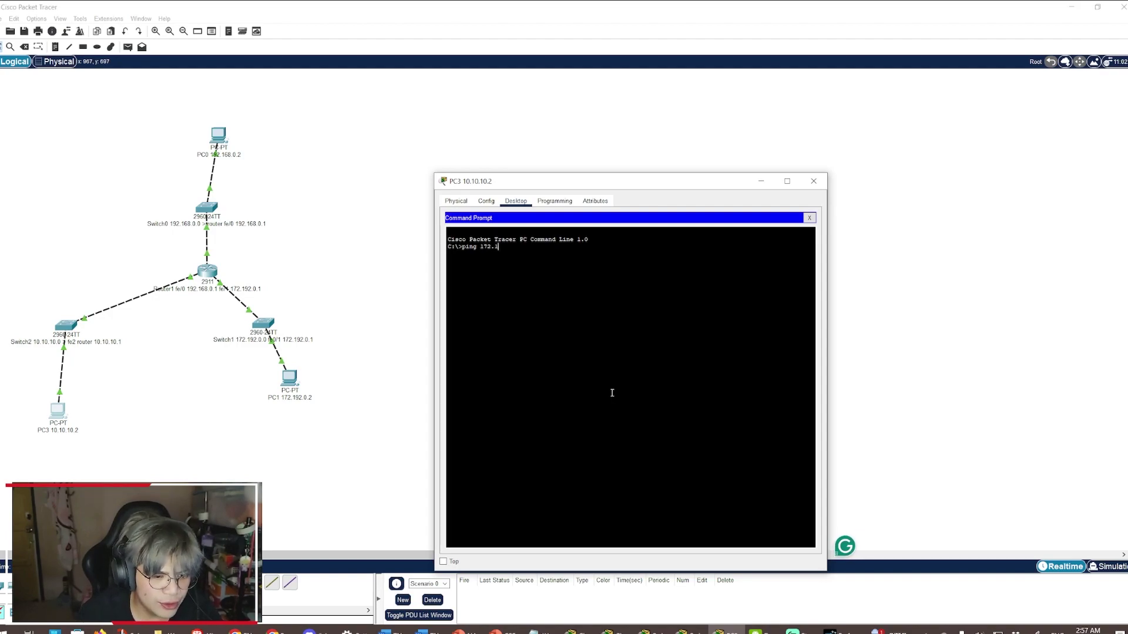
text(92.0.2)
key(Return)
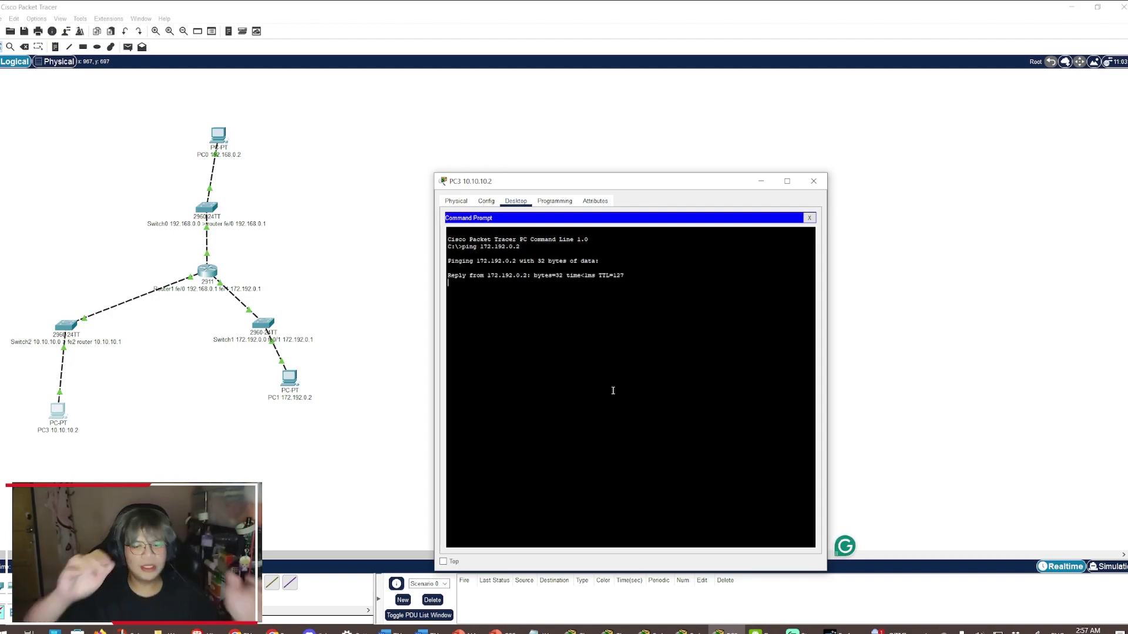